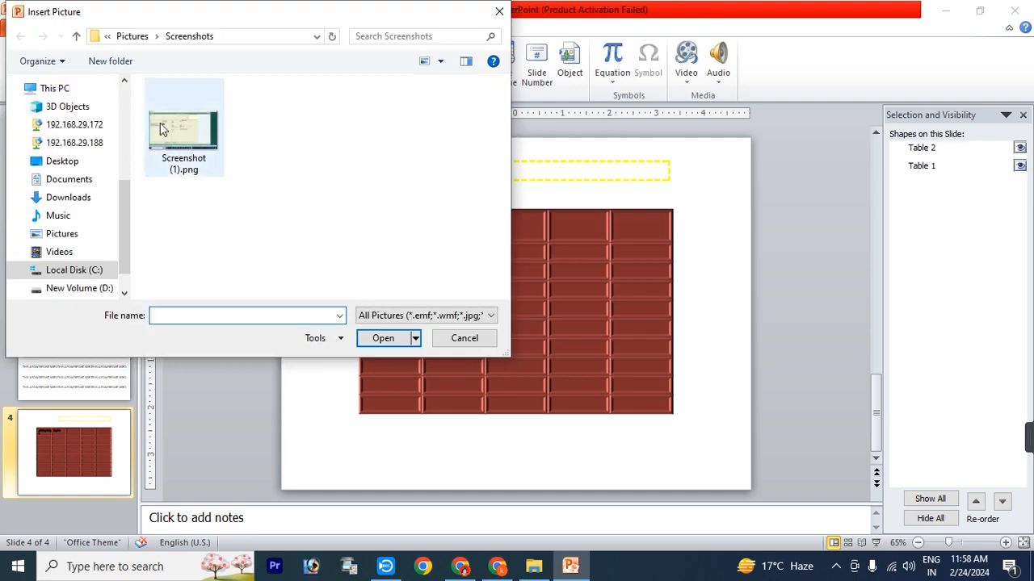
# Insert Screenshot (1).png on slide 4, shrink it to about 1.31 by 2.33 inches and place it above the table's upper-left corner
pyautogui.doubleClick(160, 123)
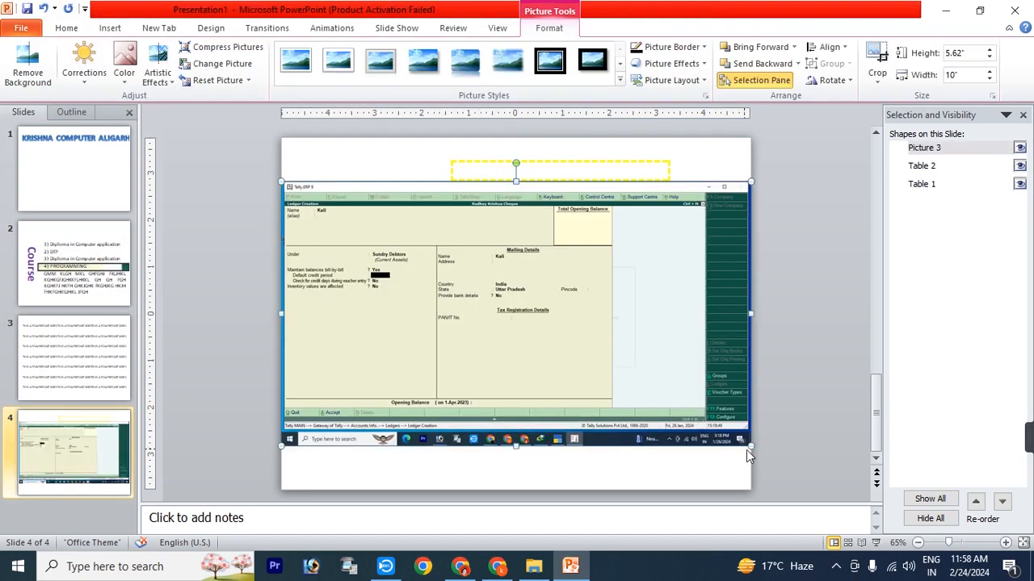
pyautogui.moveTo(749, 445); pyautogui.dragTo(391, 242)
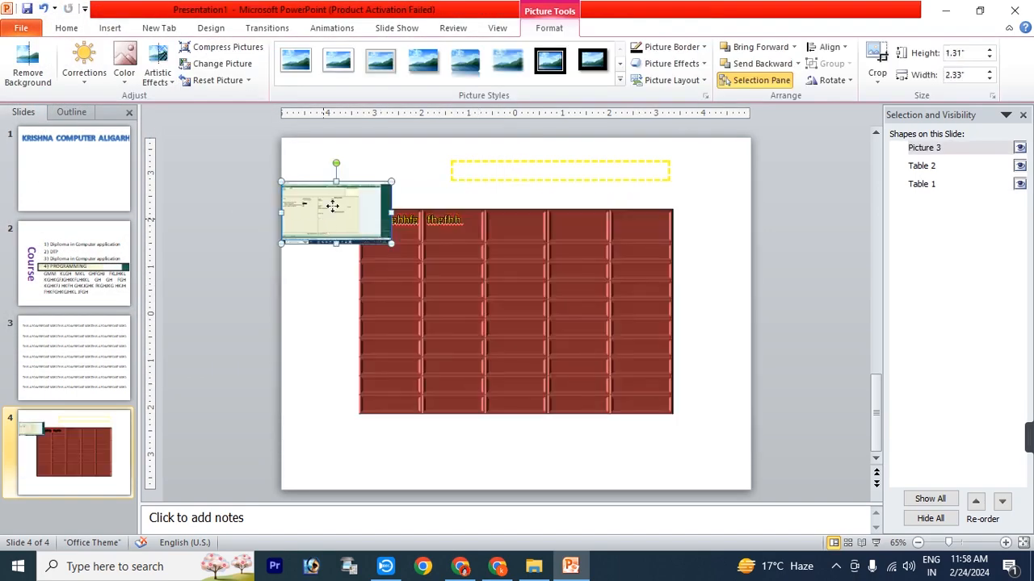
pyautogui.moveTo(323, 220); pyautogui.dragTo(346, 184)
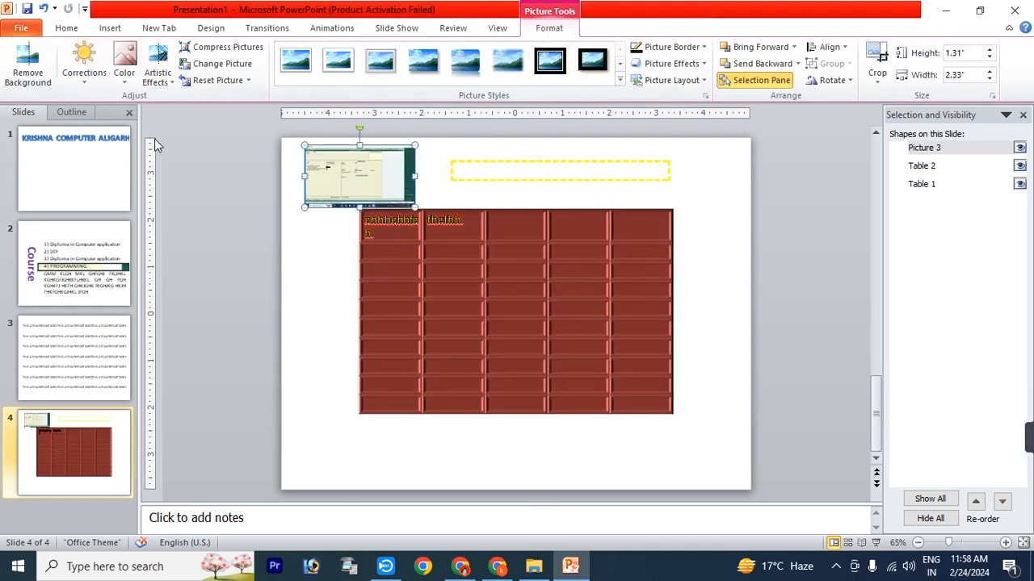
# Remove the picture's background and enlarge the picture to about 2.92 by 5.19 inches over the table's upper-left part
pyautogui.click(38, 79)
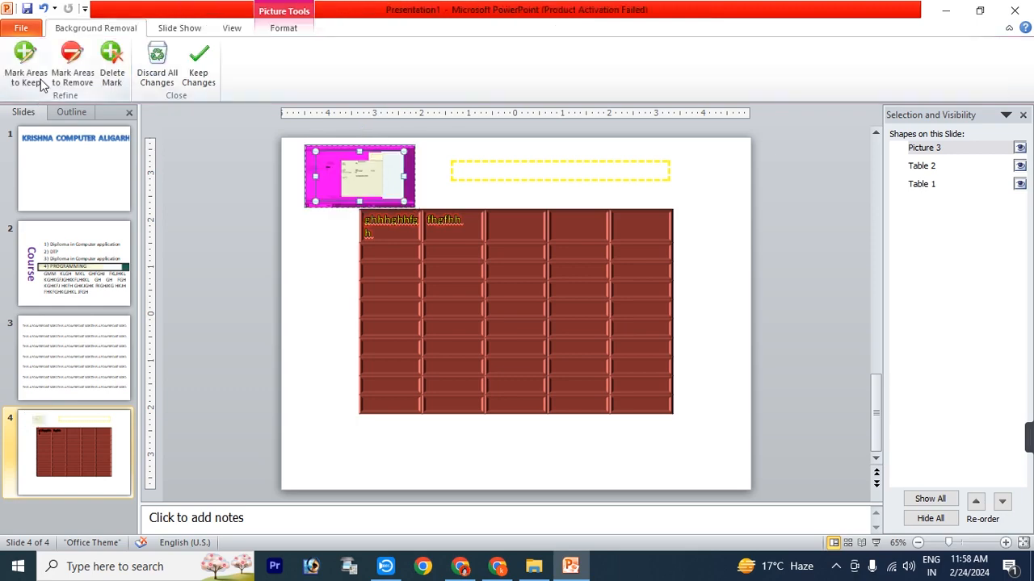
pyautogui.click(199, 70)
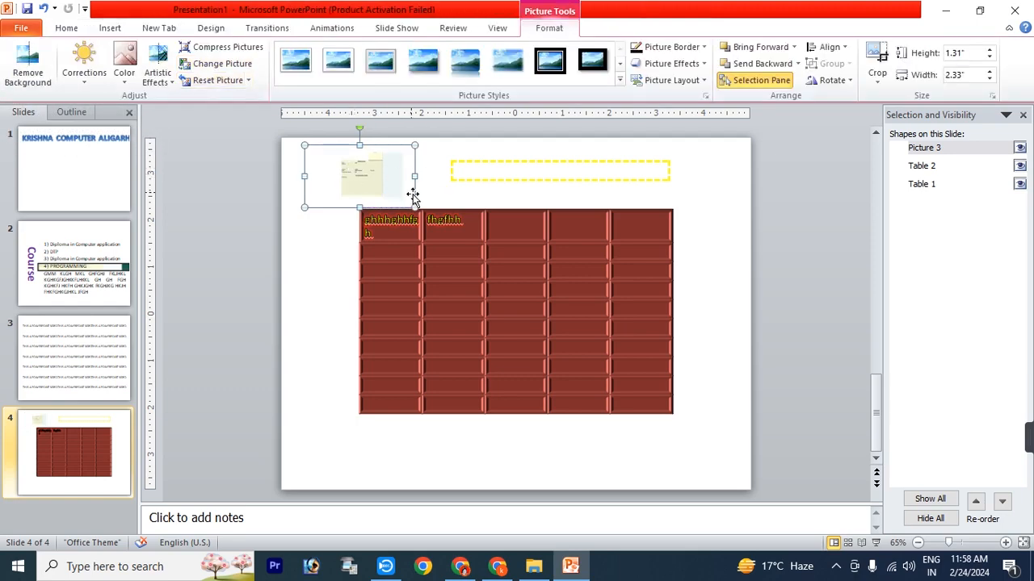
pyautogui.moveTo(417, 208); pyautogui.dragTo(644, 409)
pyautogui.moveTo(585, 333); pyautogui.dragTo(547, 377)
pyautogui.moveTo(267, 190); pyautogui.dragTo(491, 313)
pyautogui.moveTo(542, 336); pyautogui.dragTo(321, 198)
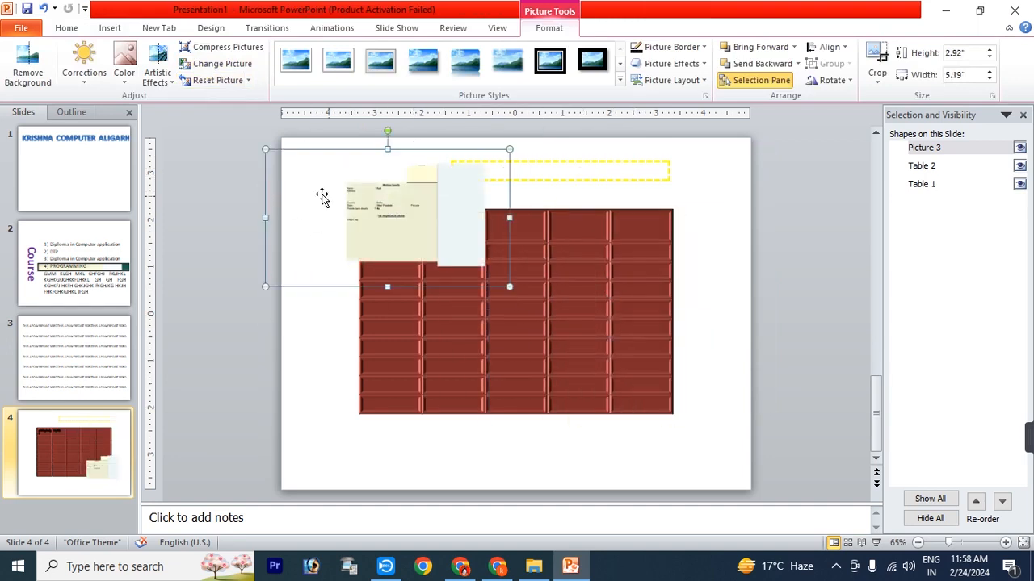
# Discard the background removal and shrink the picture to about 1.68 by 2.98 inches at the slide's upper-left corner
pyautogui.click(29, 68)
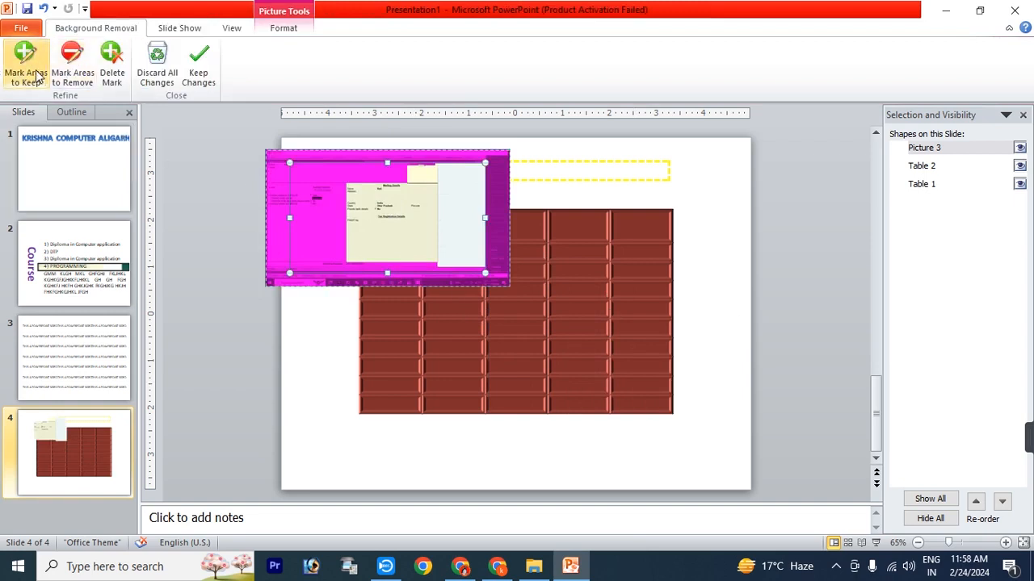
pyautogui.click(146, 62)
pyautogui.moveTo(437, 264); pyautogui.dragTo(454, 245)
pyautogui.moveTo(526, 268); pyautogui.dragTo(422, 209)
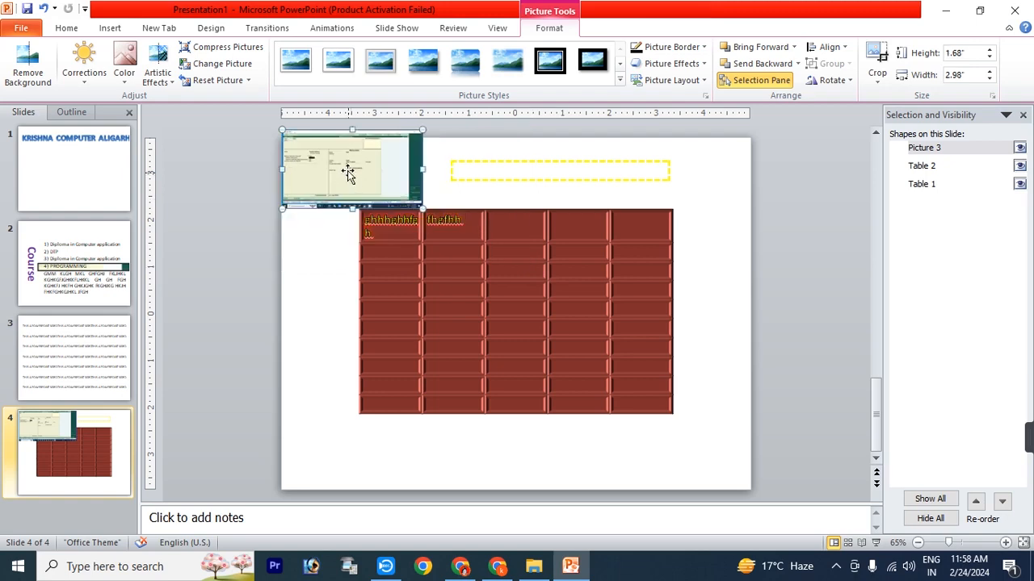
# Enlarge the picture to about 6.98 by 12.41 inches, trying the brightest high-contrast correction before applying a darker high-contrast one
pyautogui.click(83, 77)
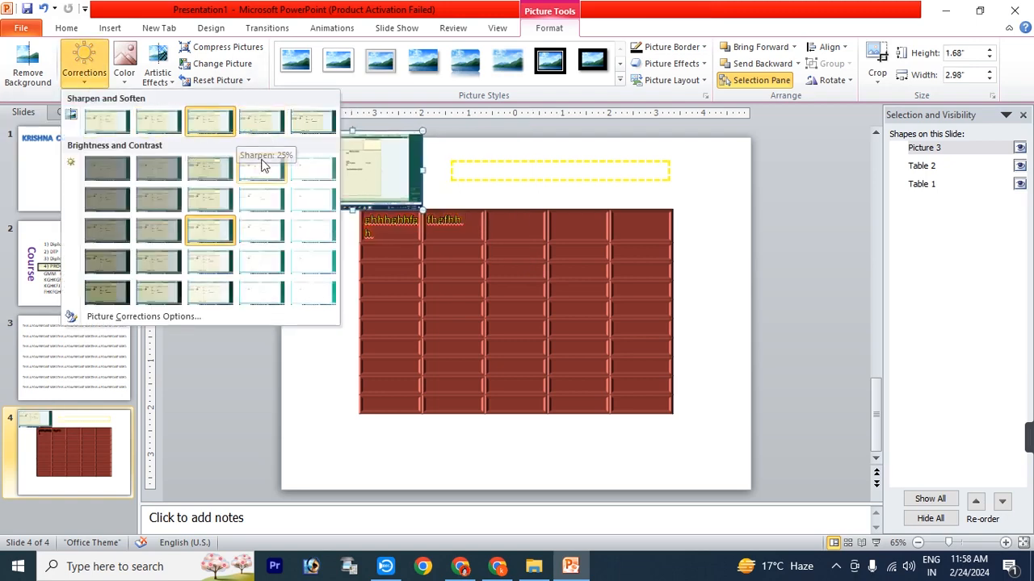
pyautogui.click(315, 293)
pyautogui.moveTo(419, 206); pyautogui.dragTo(646, 464)
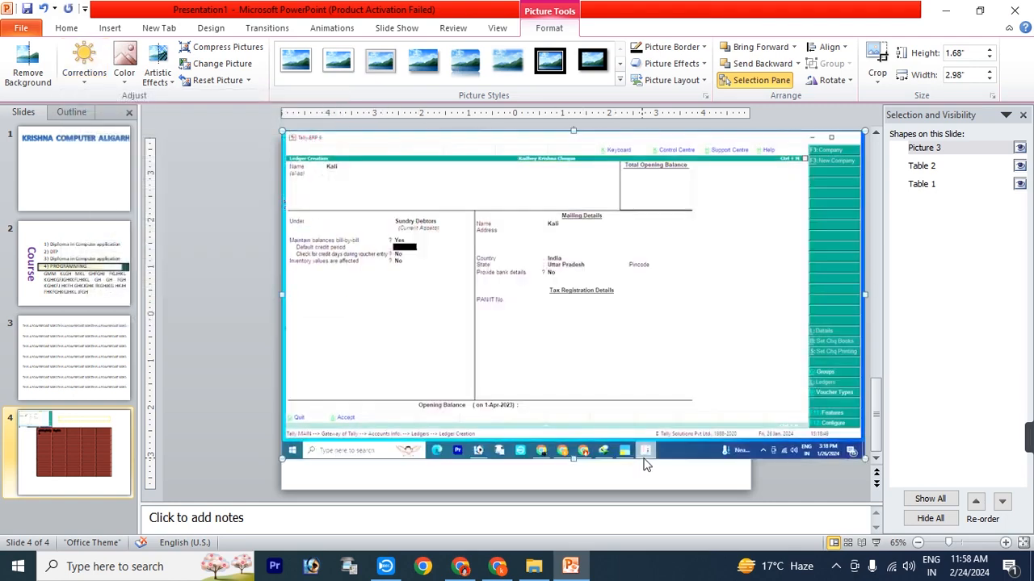
pyautogui.click(84, 68)
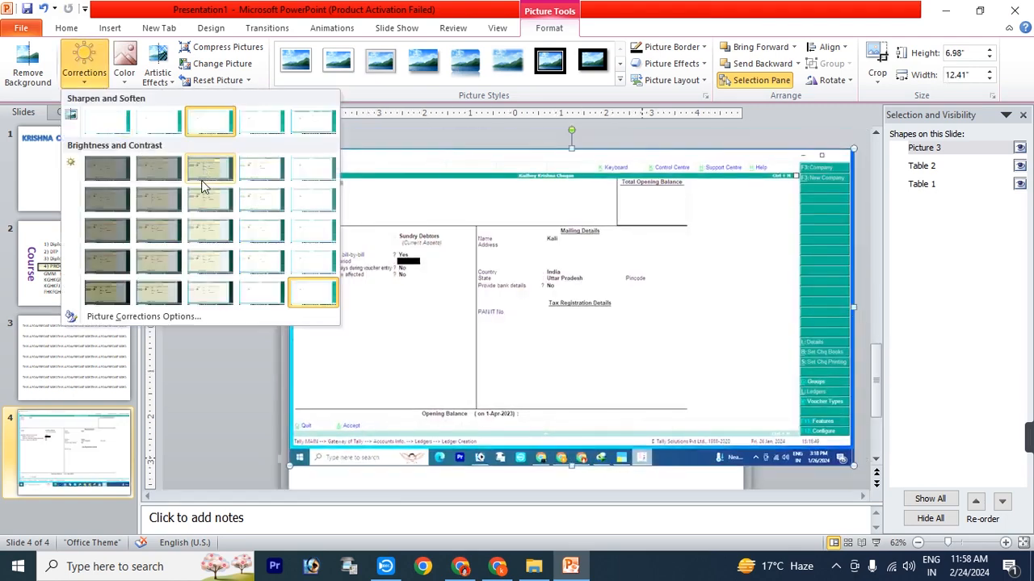
pyautogui.click(163, 294)
# Recolor the picture with Olive Green, Accent color 3 Dark and apply the glossy, plastic-like artistic effect
pyautogui.click(123, 69)
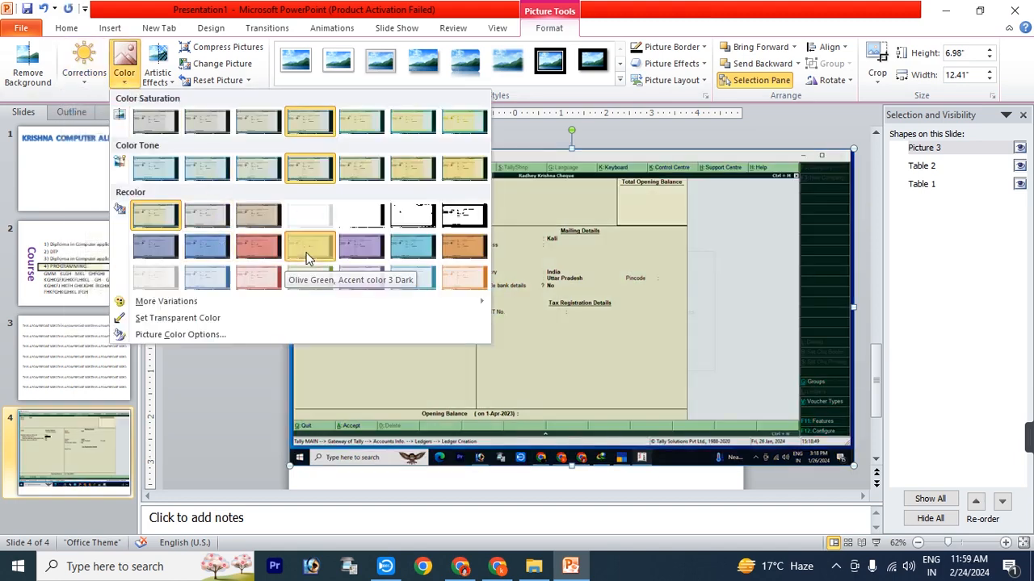
pyautogui.click(307, 255)
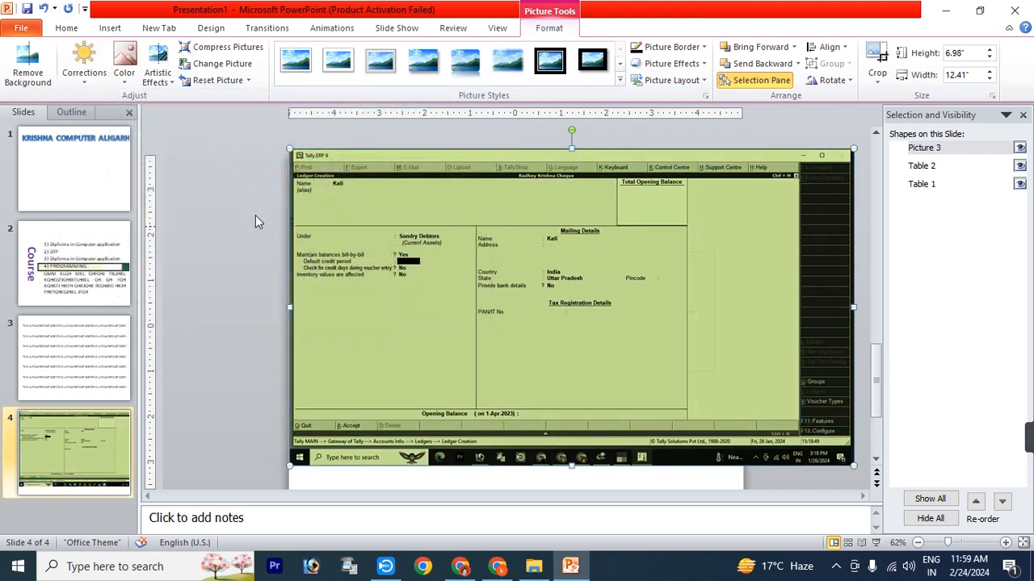
pyautogui.click(157, 71)
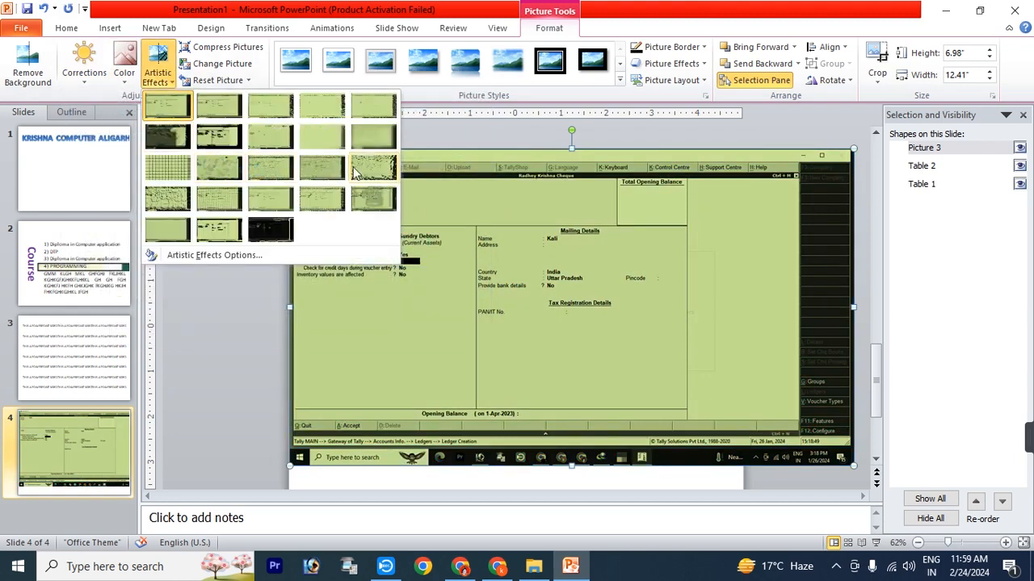
pyautogui.click(365, 201)
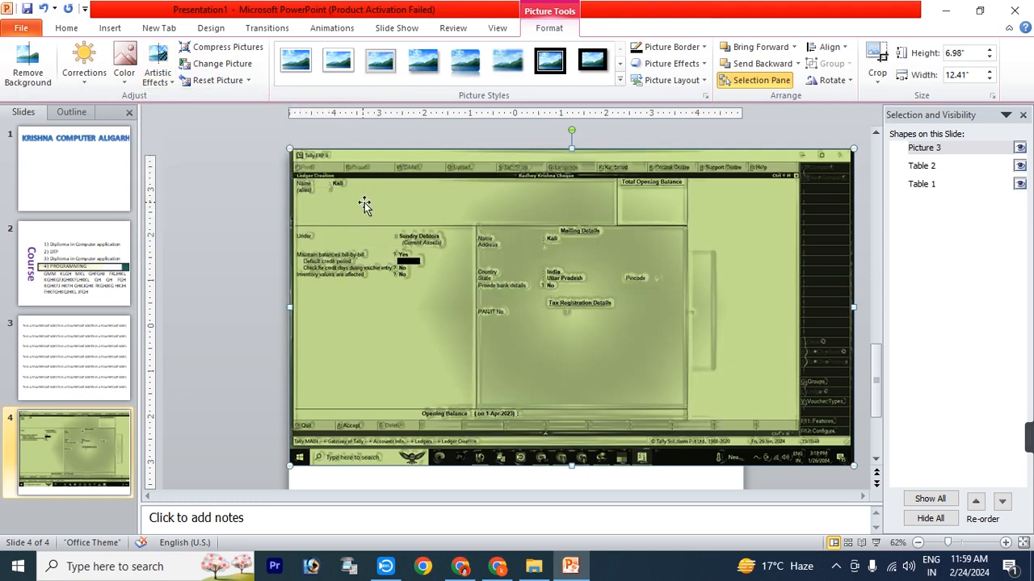
# Compress only this picture at document resolution, deleting cropped areas, and reset its formatting
pyautogui.click(240, 47)
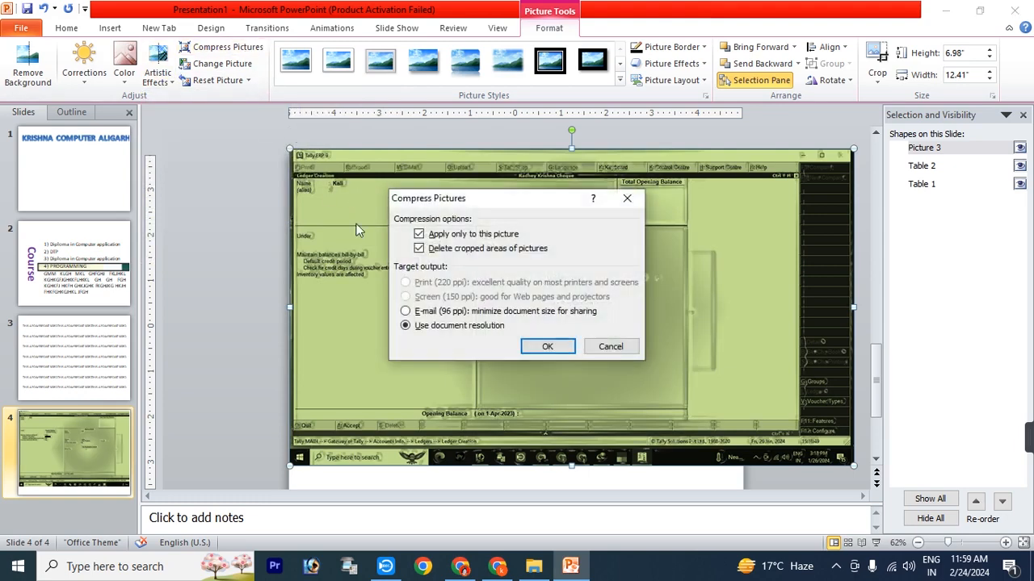
pyautogui.click(541, 347)
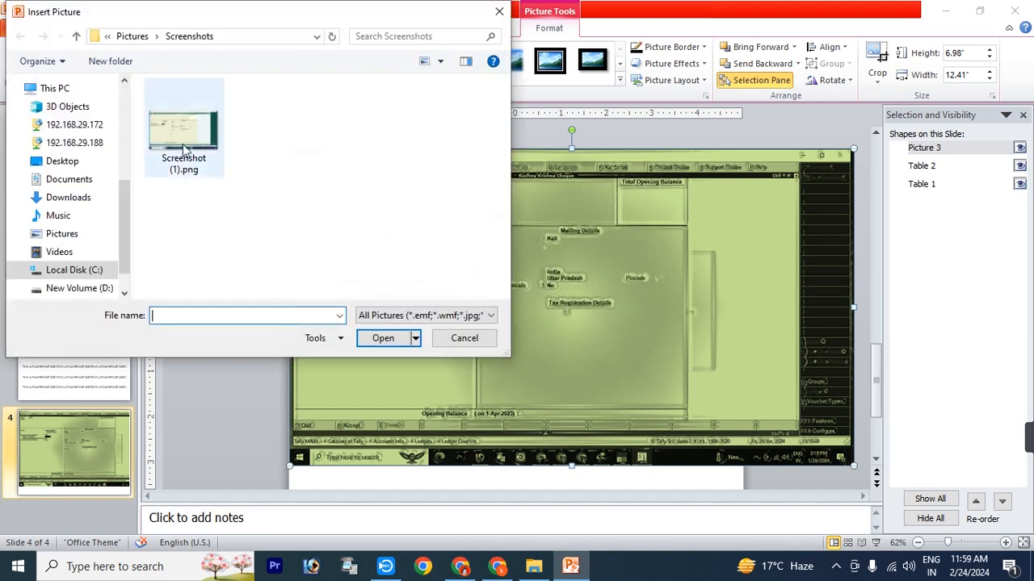
pyautogui.click(463, 337)
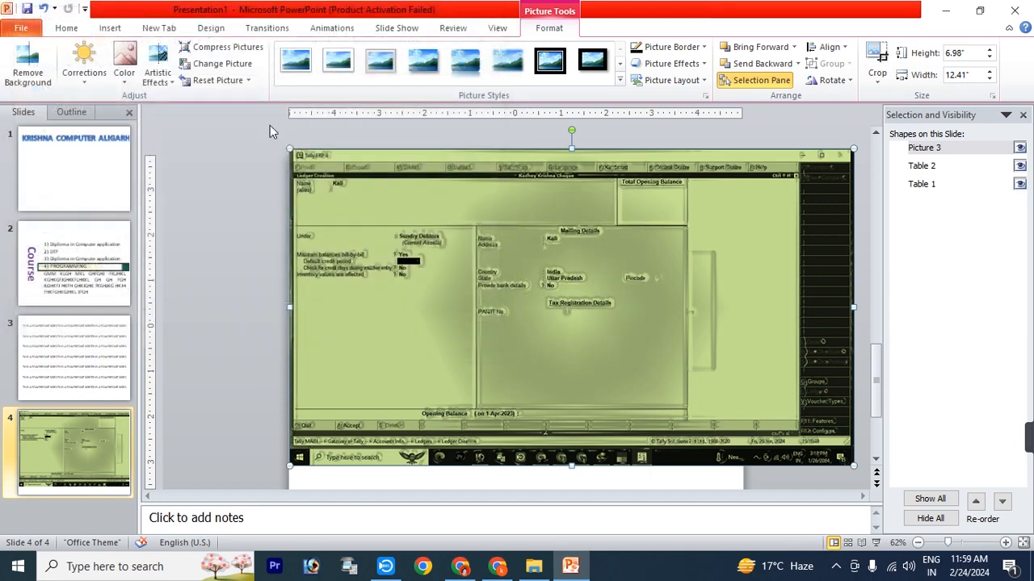
pyautogui.click(216, 81)
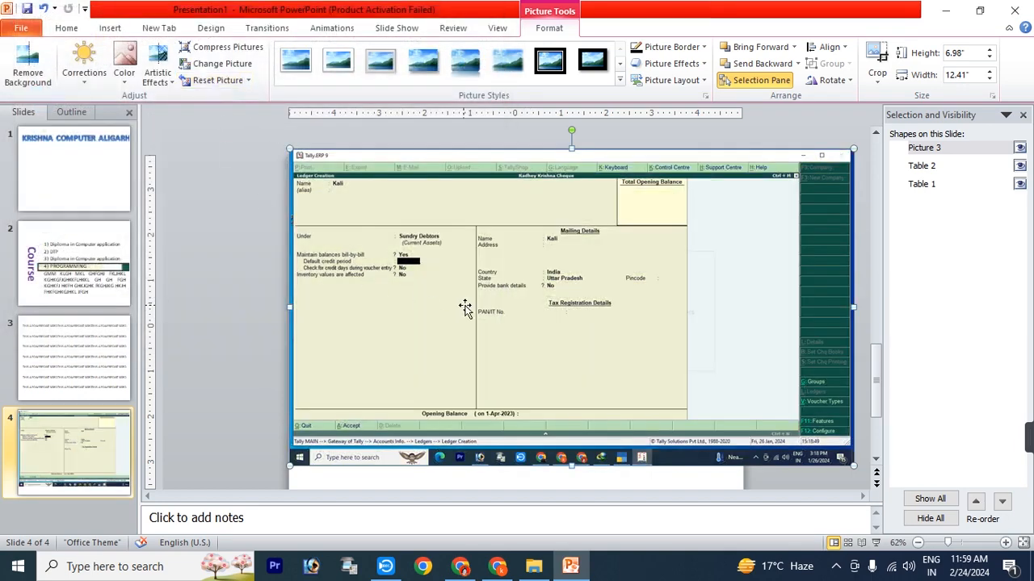
# Apply the white-framed picture style, shrink the picture to about 5.49 by 9.76 inches and place it over the table
pyautogui.click(335, 68)
pyautogui.moveTo(289, 151); pyautogui.dragTo(410, 217)
pyautogui.moveTo(537, 318); pyautogui.dragTo(469, 301)
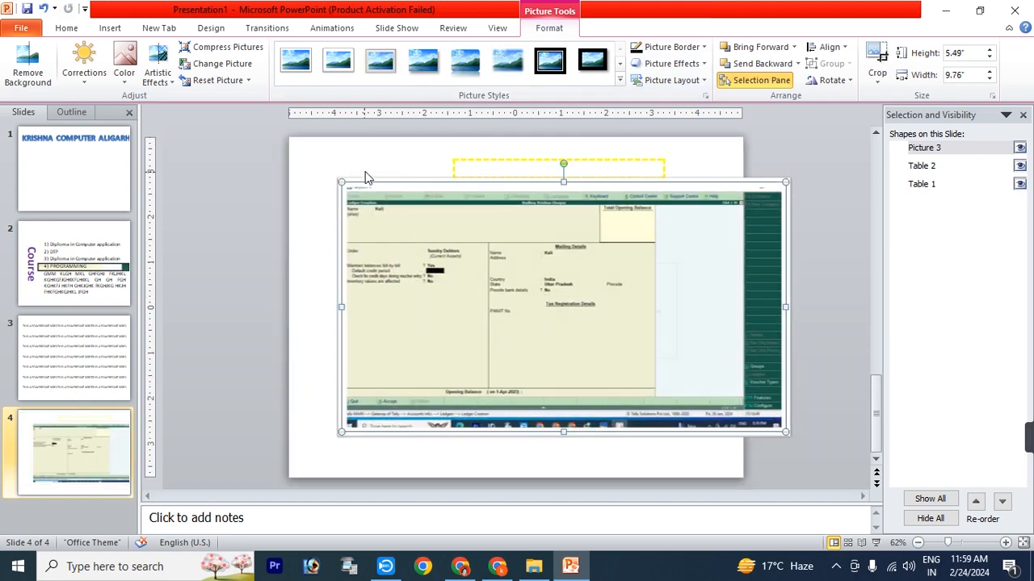
# Try the shadow and black frame picture styles, apply the metallic oval frame, and narrow the picture to about 7.25 inches
pyautogui.click(423, 63)
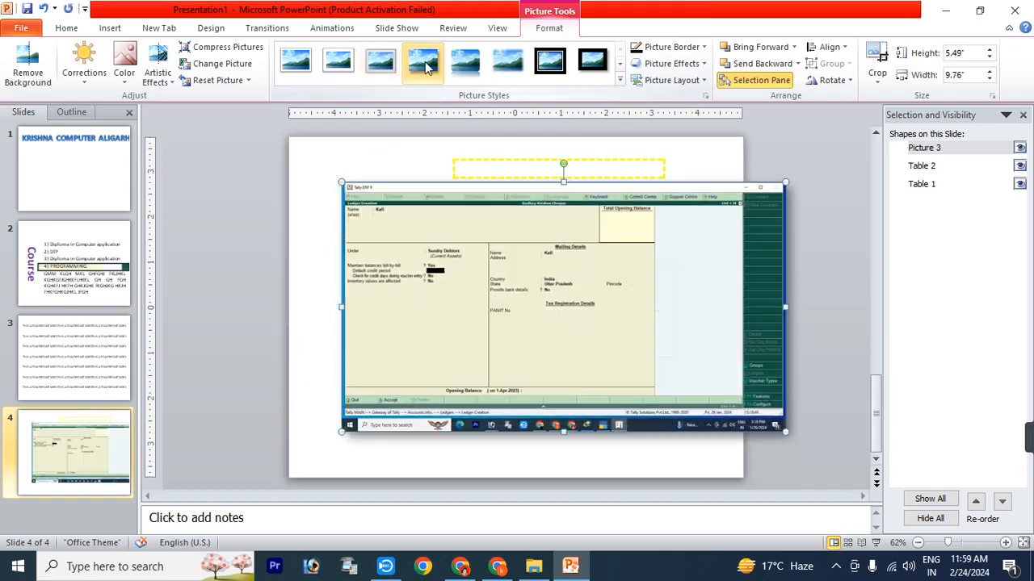
pyautogui.click(554, 65)
pyautogui.click(619, 79)
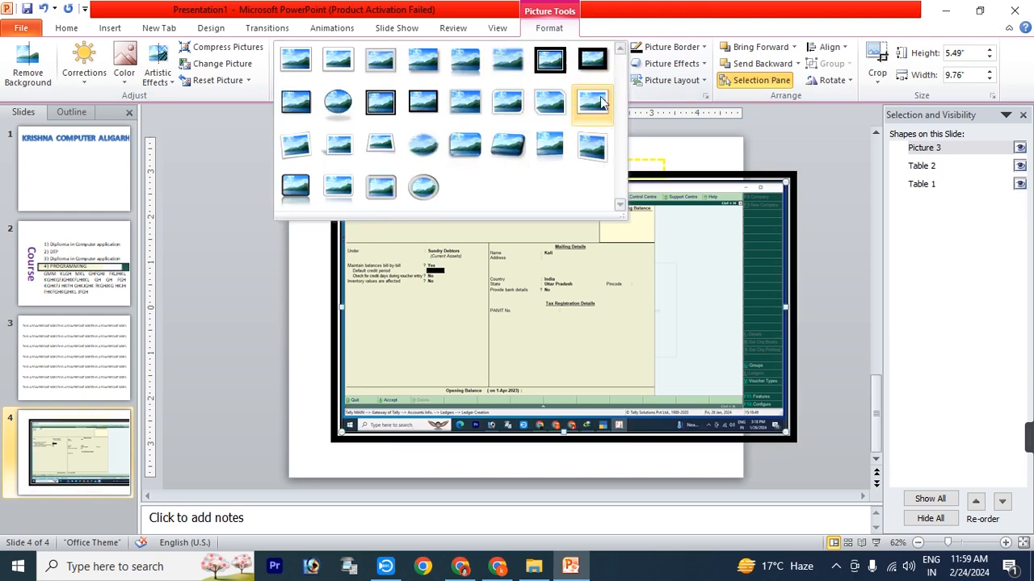
pyautogui.click(423, 186)
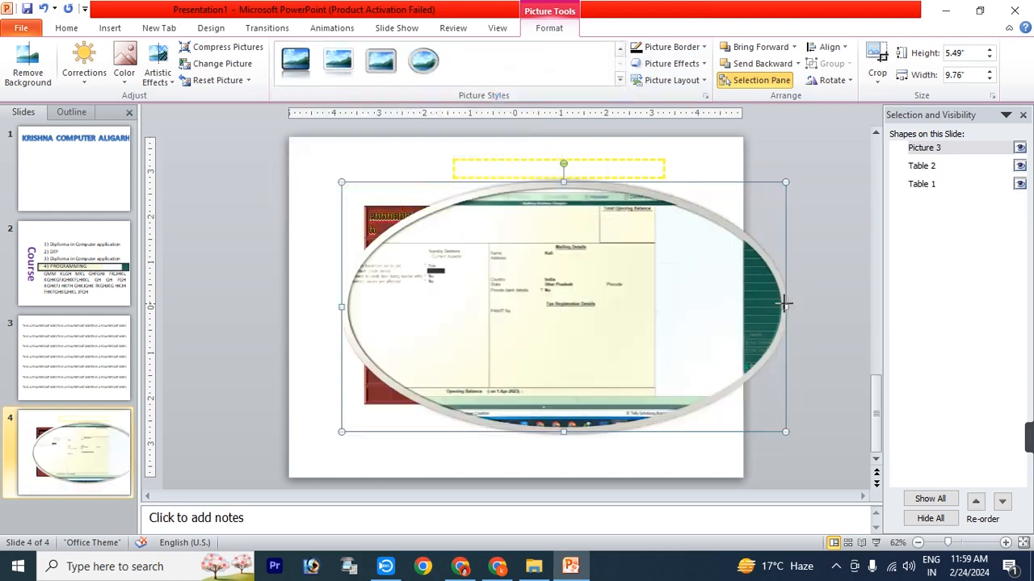
pyautogui.moveTo(784, 305); pyautogui.dragTo(639, 312)
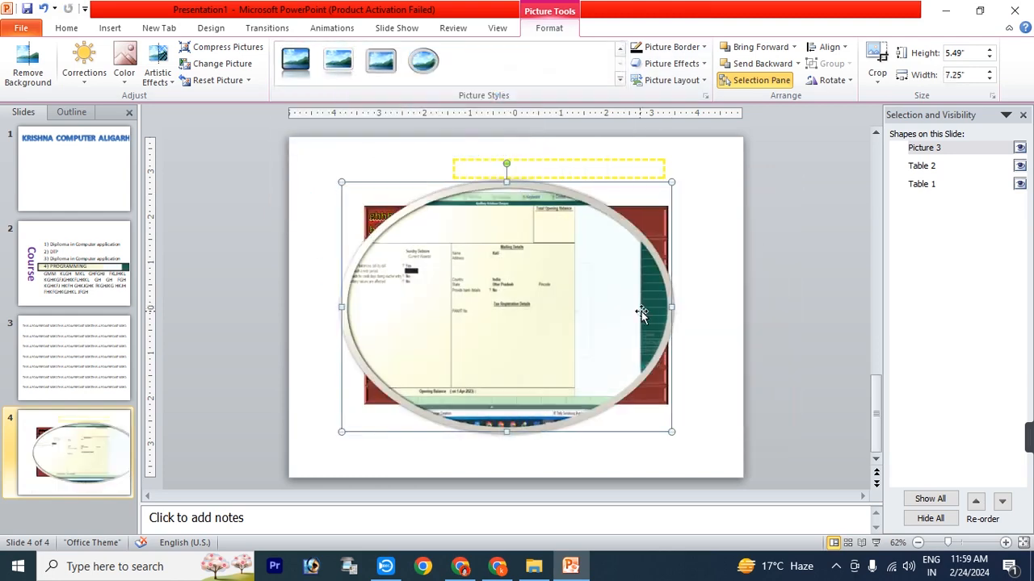
pyautogui.click(684, 256)
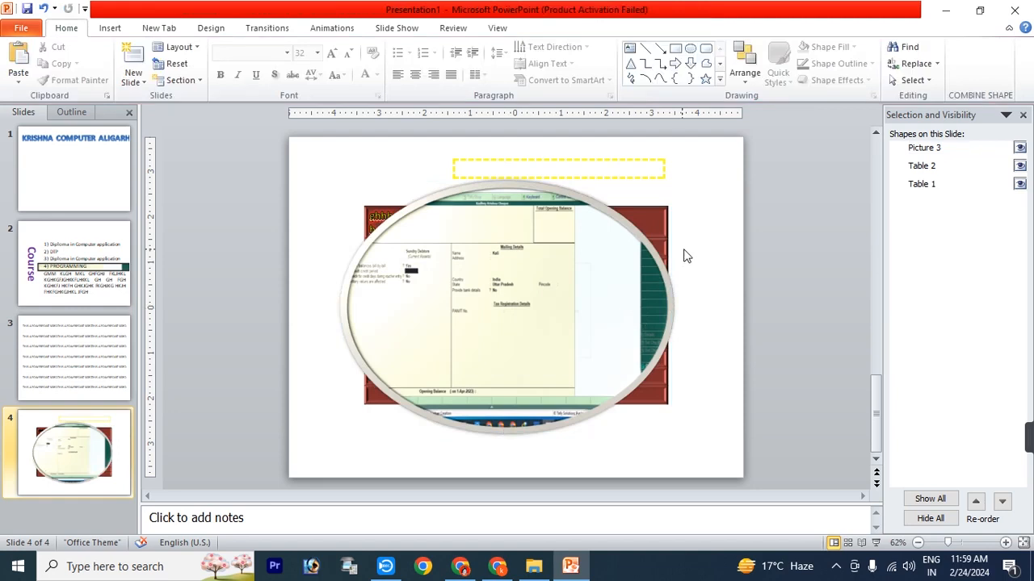
# Search the clip art for "car", insert the green race car and place it over the oval picture's lower-right part
pyautogui.click(111, 29)
pyautogui.click(89, 77)
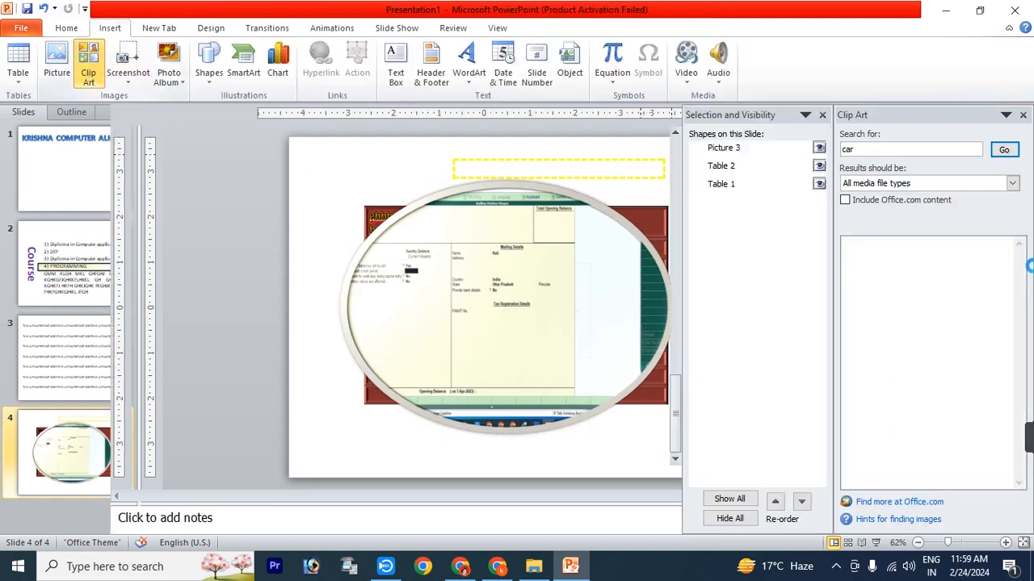
pyautogui.click(823, 116)
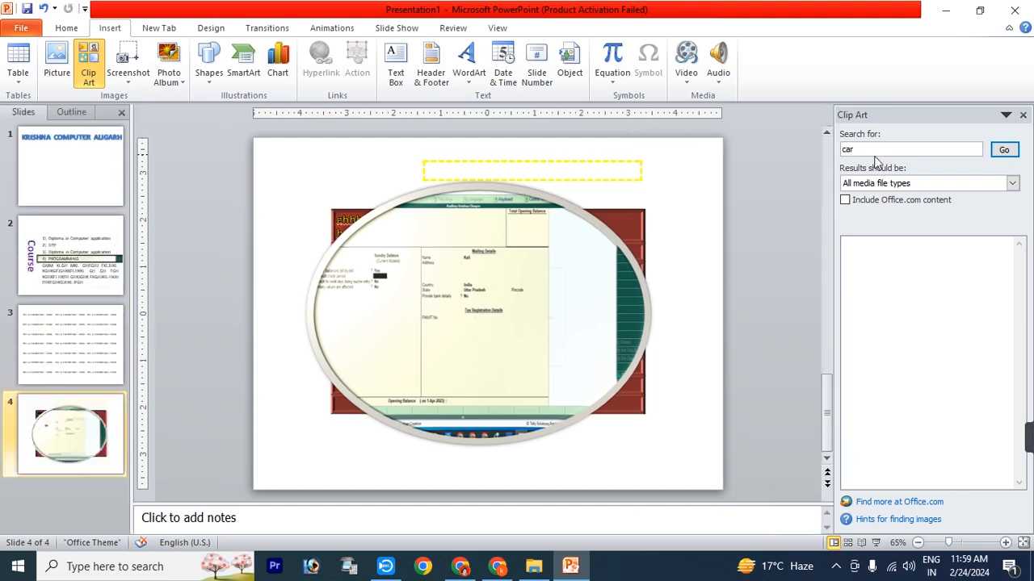
pyautogui.moveTo(868, 150); pyautogui.dragTo(840, 153)
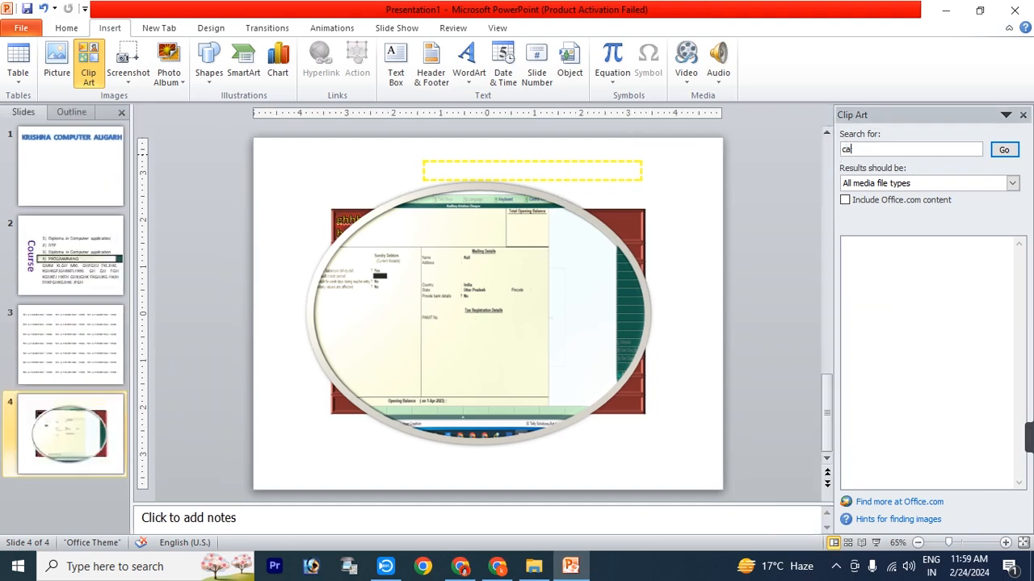
pyautogui.press('Return')
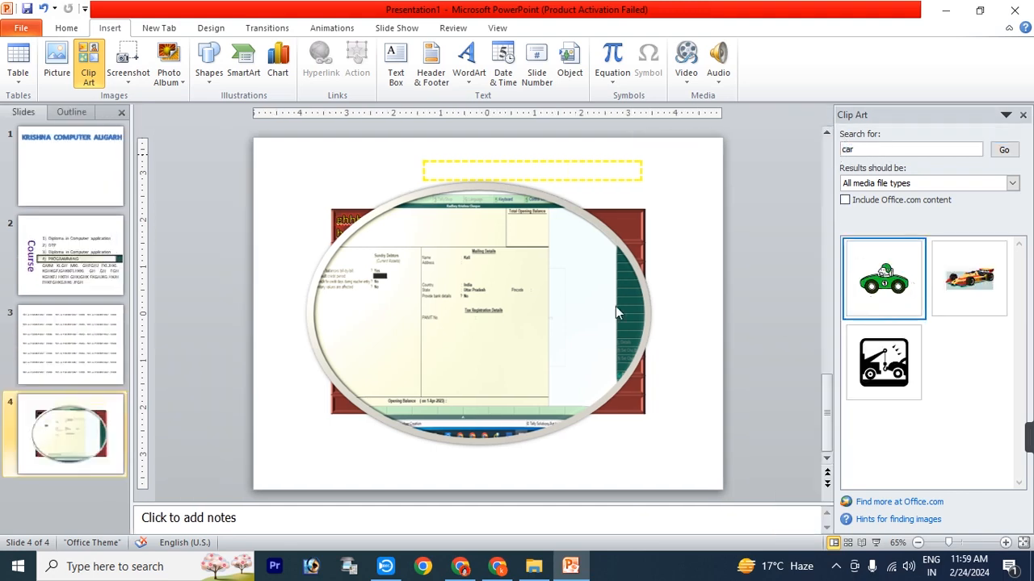
pyautogui.moveTo(489, 314); pyautogui.dragTo(562, 364)
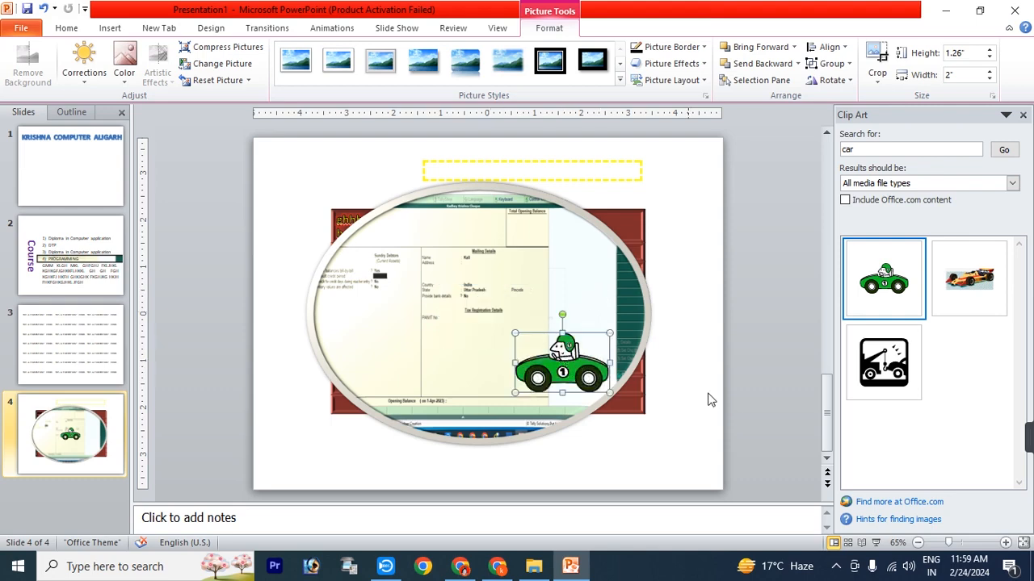
pyautogui.click(1022, 116)
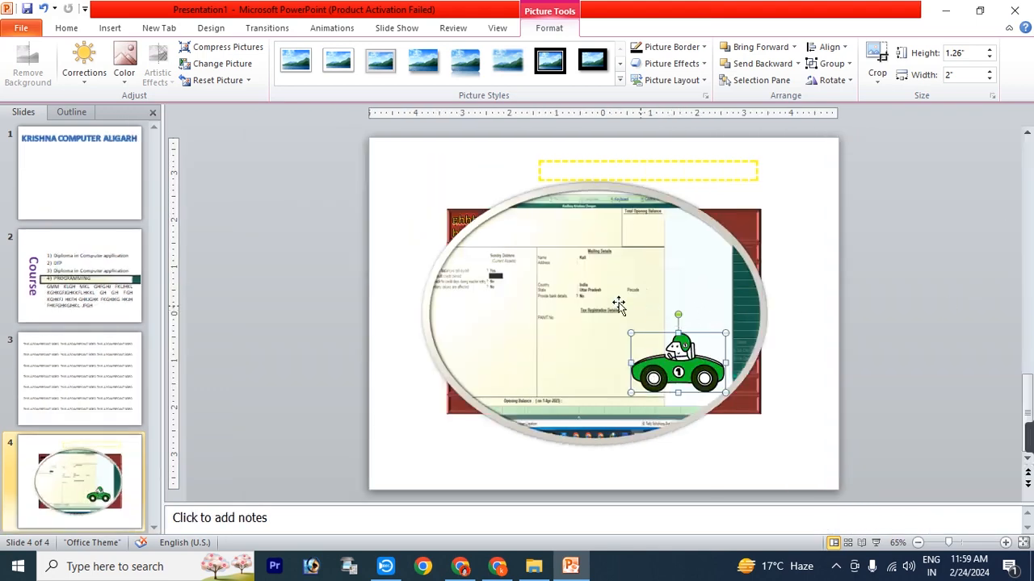
# Insert a screenshot of the Capture Screen Recorder window, shrink it to about 2.05 by 3.59 inches and place it in the slide's upper-left corner
pyautogui.click(110, 28)
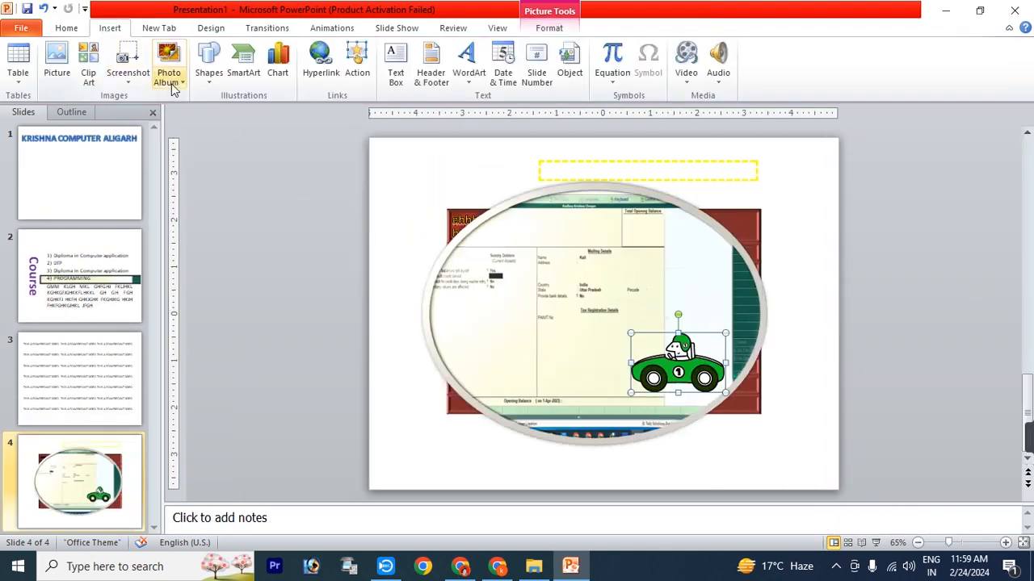
pyautogui.click(130, 81)
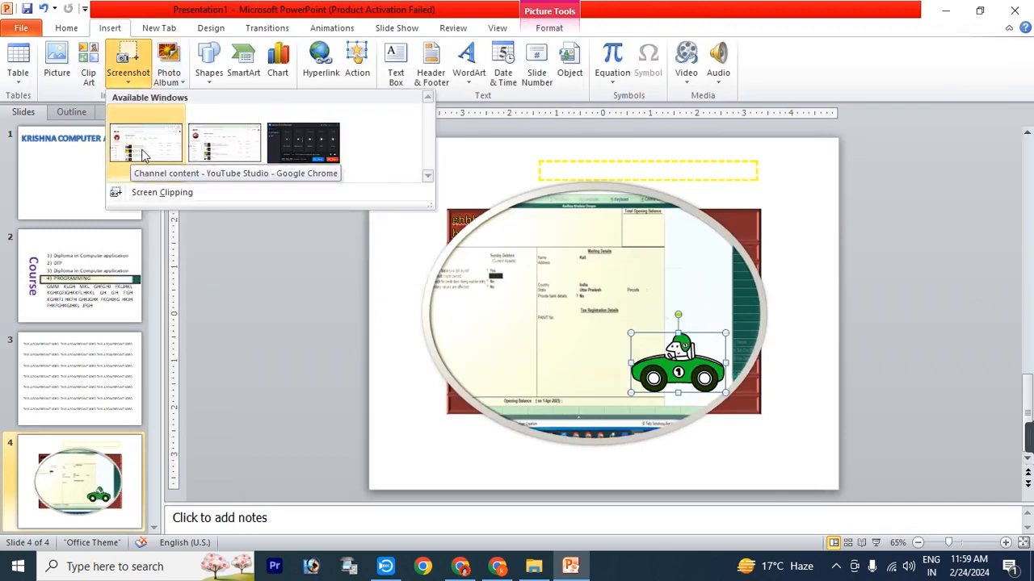
pyautogui.click(306, 144)
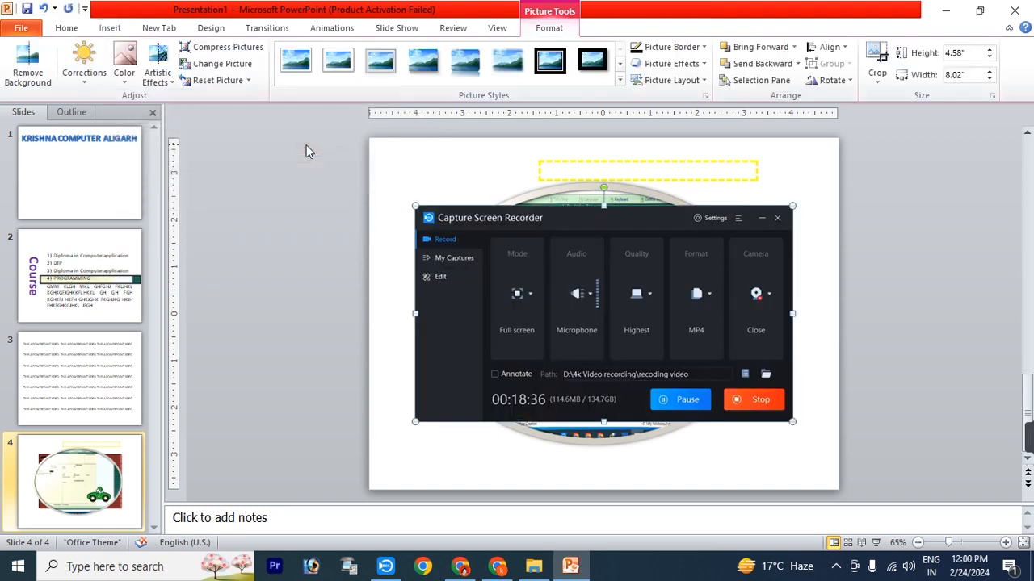
pyautogui.moveTo(793, 425); pyautogui.dragTo(585, 303)
pyautogui.moveTo(533, 280); pyautogui.dragTo(487, 211)
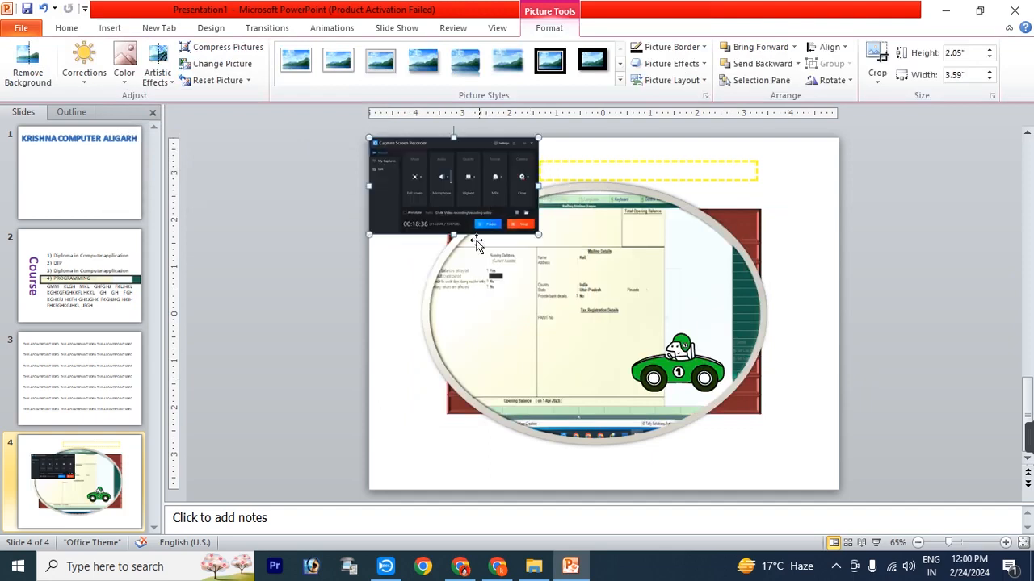
# Start a new photo album from the presentation
pyautogui.click(300, 309)
pyautogui.click(110, 28)
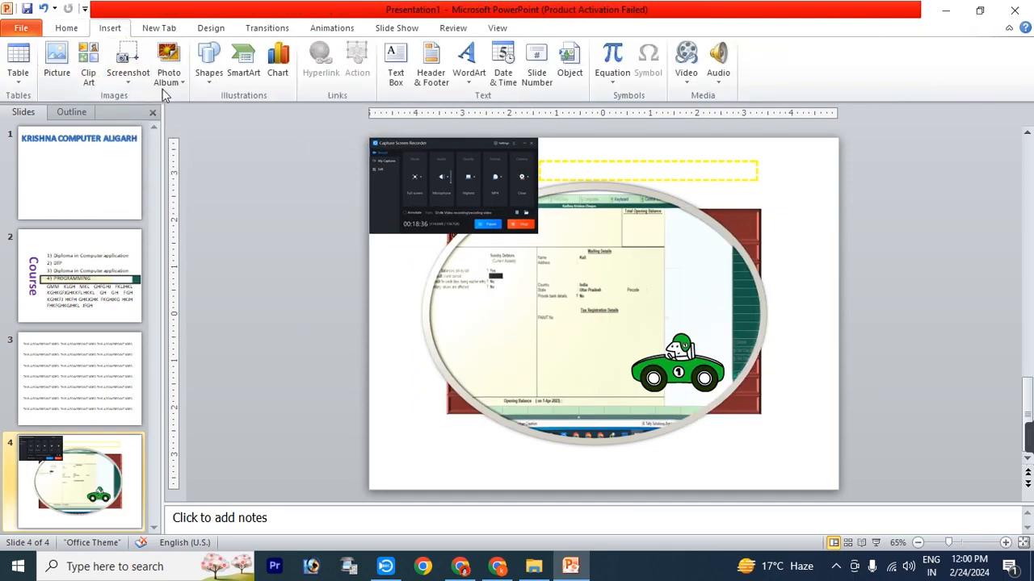
pyautogui.click(165, 84)
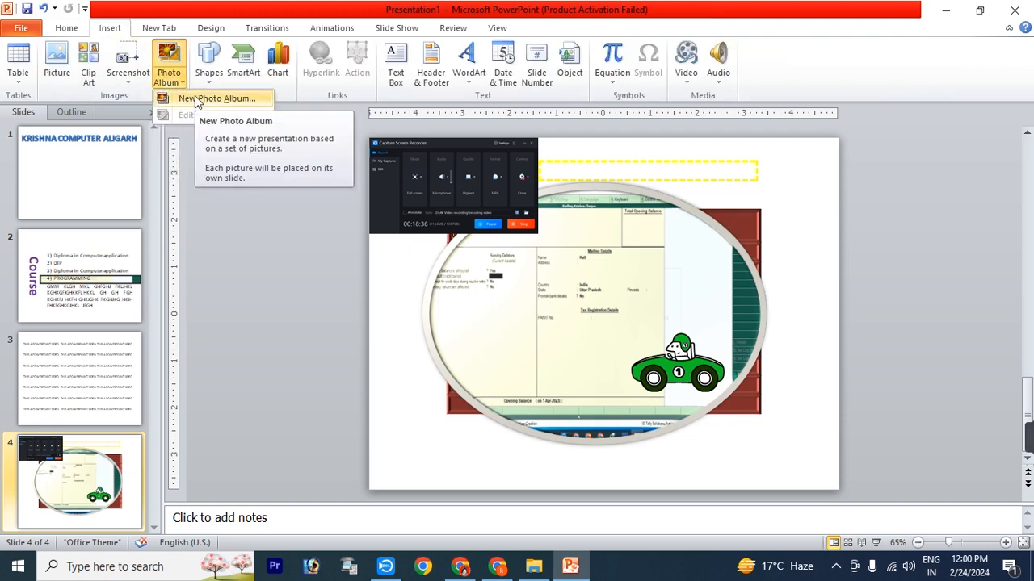
pyautogui.click(196, 99)
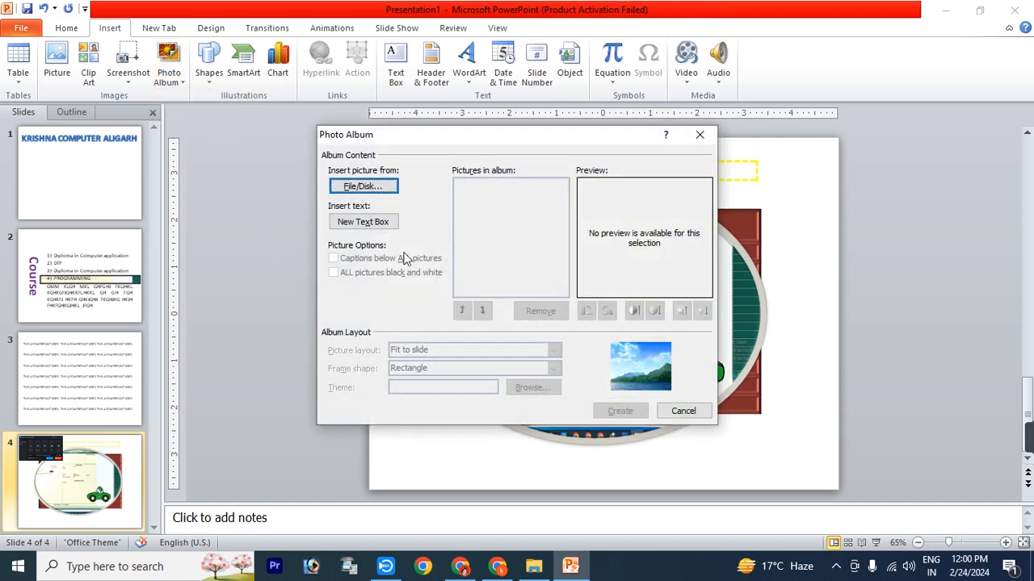
# Add the picture Amitabh (2).jpg from the WALLPAPER\Amitabh folder on drive D to the photo album
pyautogui.click(381, 185)
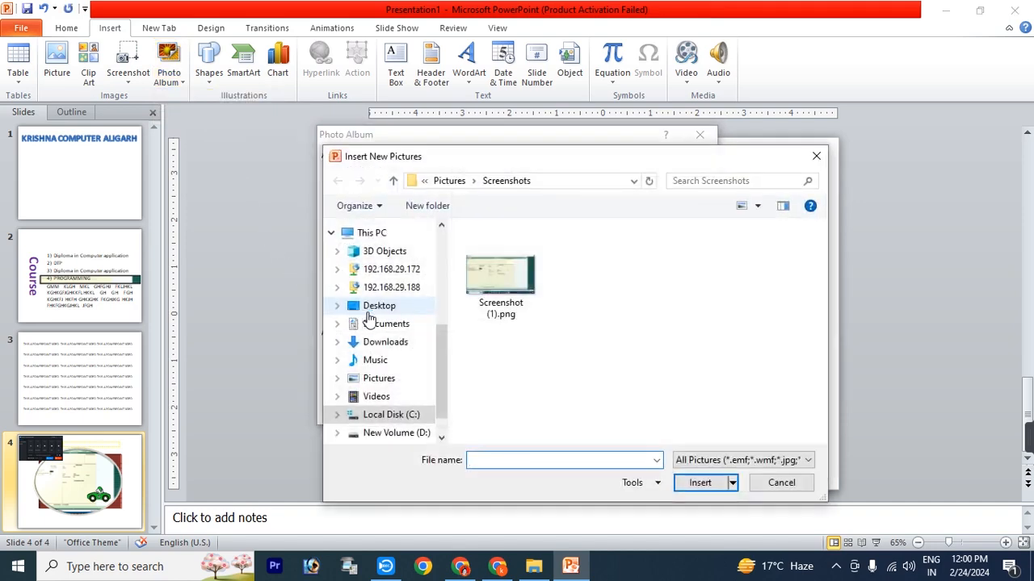
pyautogui.scroll(-2, 446, 410)
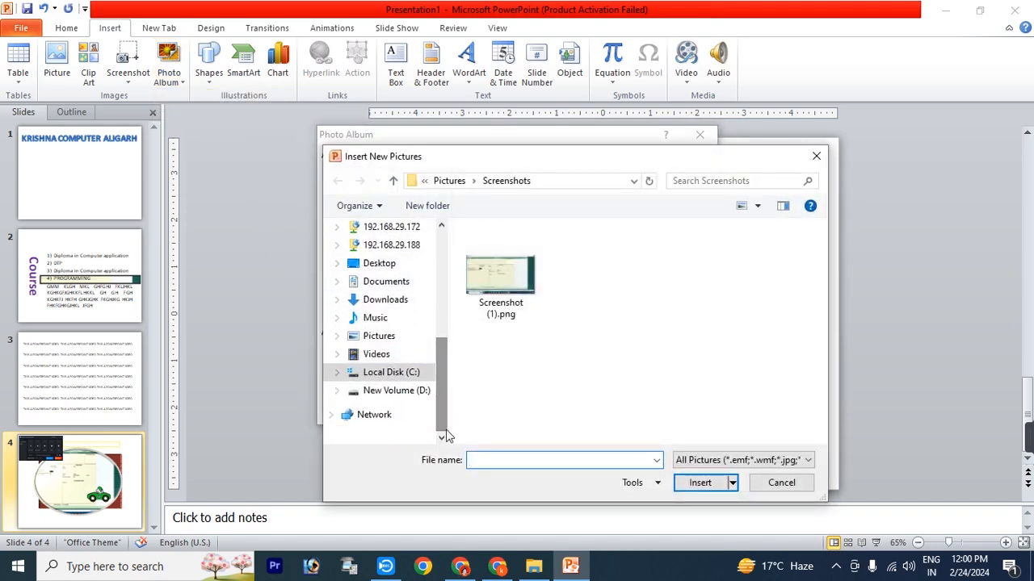
pyautogui.click(408, 391)
pyautogui.scroll(-10, 488, 323)
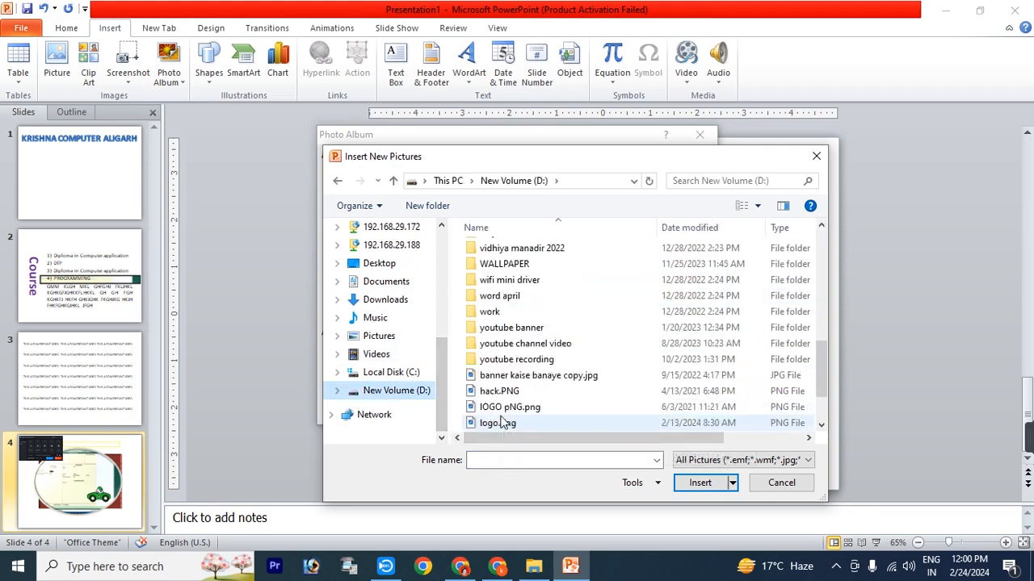
pyautogui.doubleClick(492, 264)
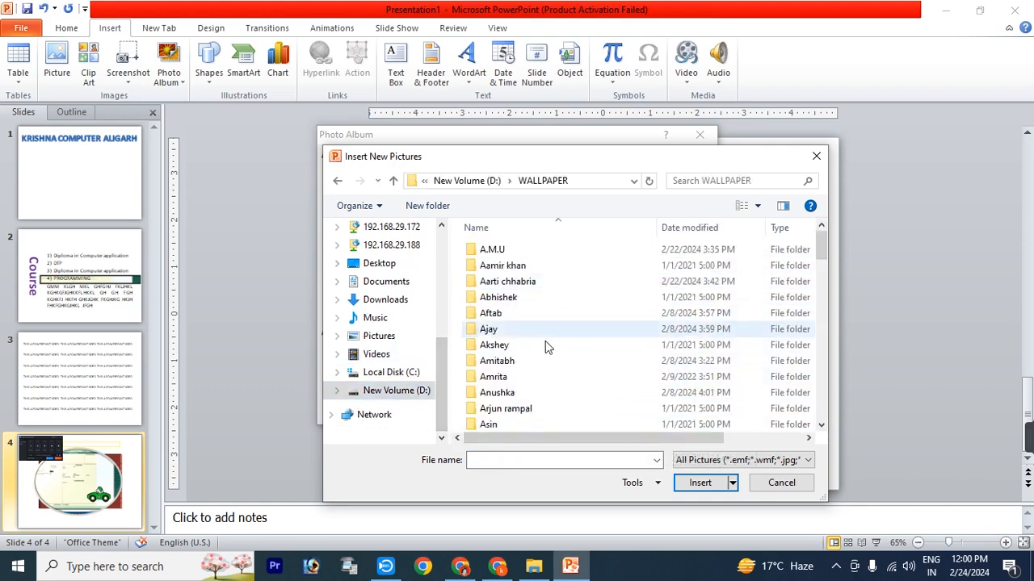
pyautogui.click(504, 365)
pyautogui.click(699, 482)
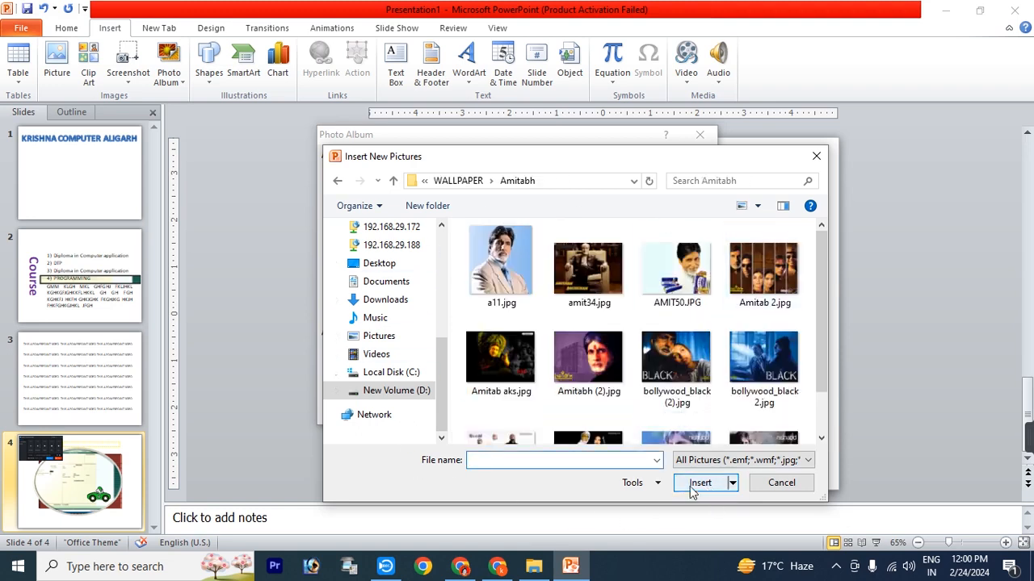
pyautogui.click(580, 352)
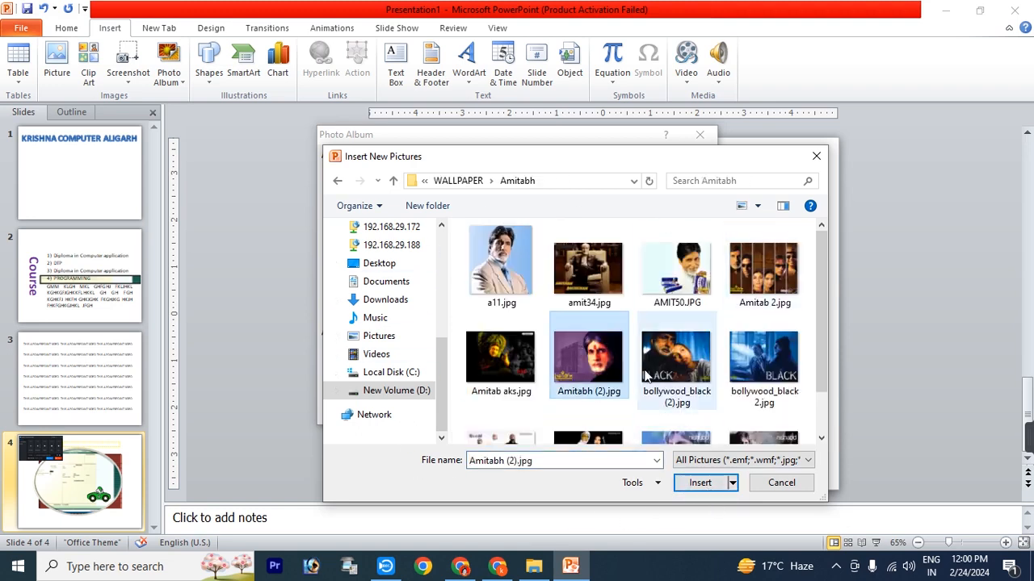
pyautogui.click(715, 483)
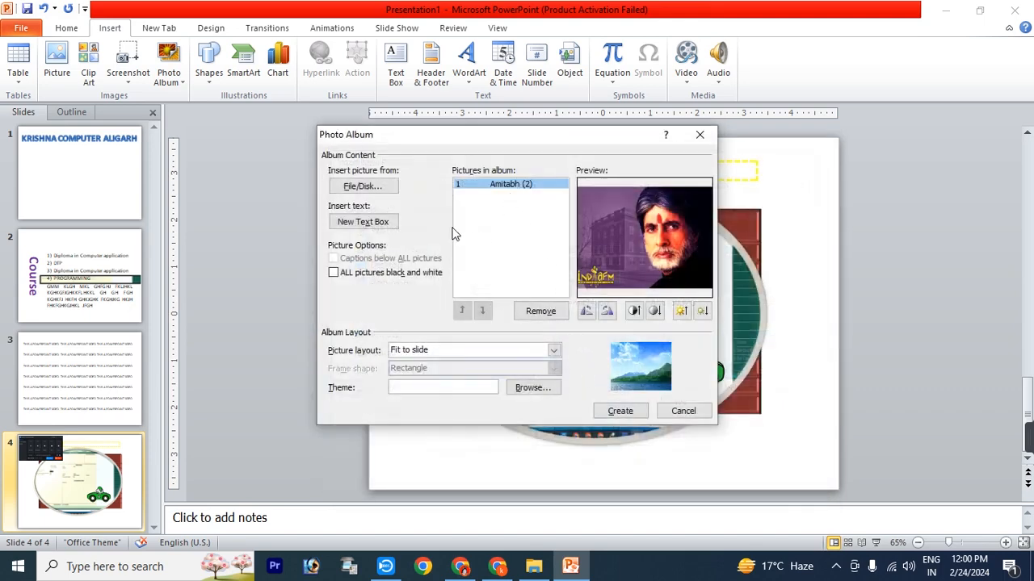
# Add all pictures in the Amitabh folder to the album and create it with the Fit to slide layout
pyautogui.click(364, 187)
pyautogui.click(511, 280)
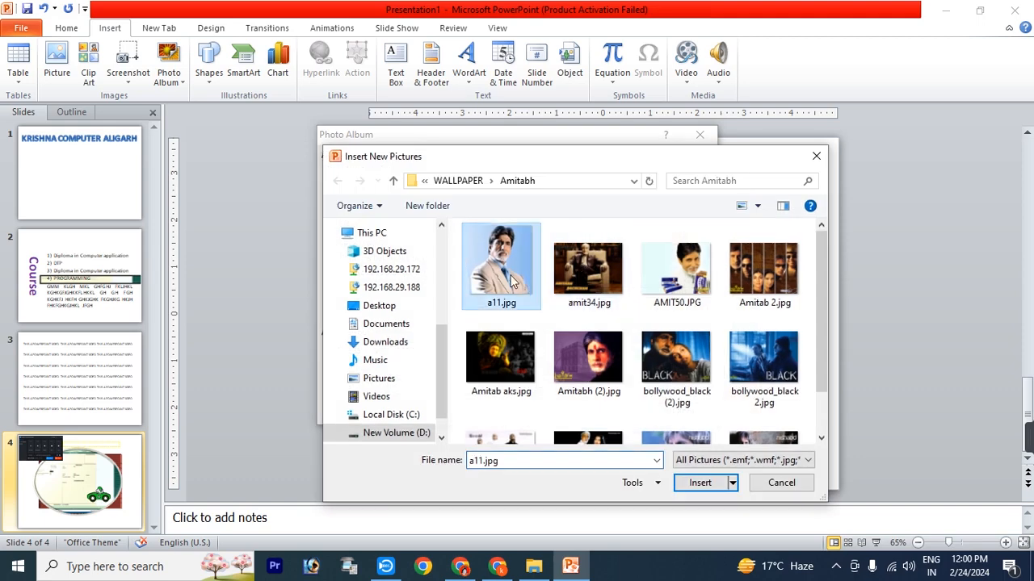
pyautogui.hotkey('ctrl', 'a')
pyautogui.click(700, 483)
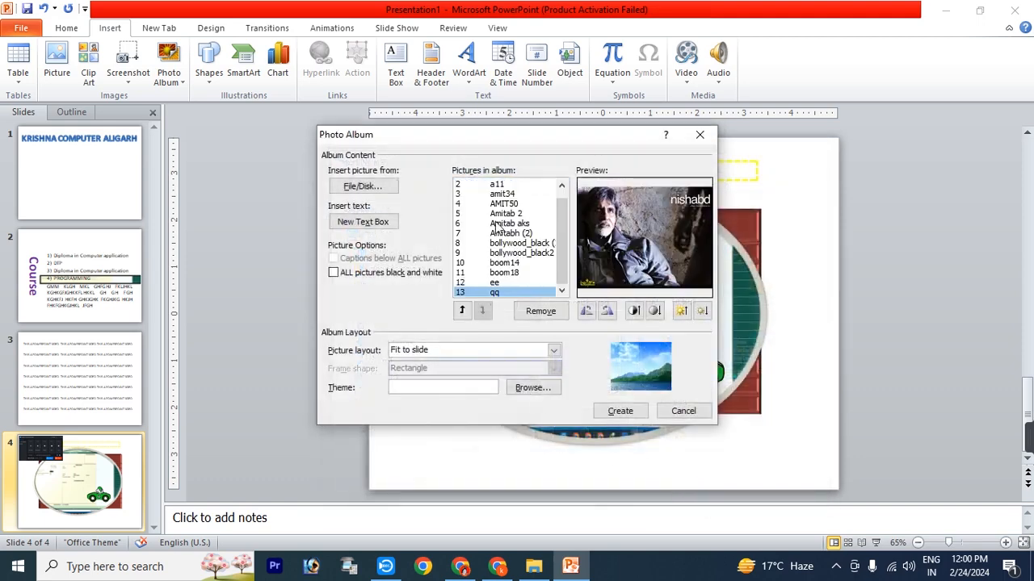
pyautogui.click(619, 411)
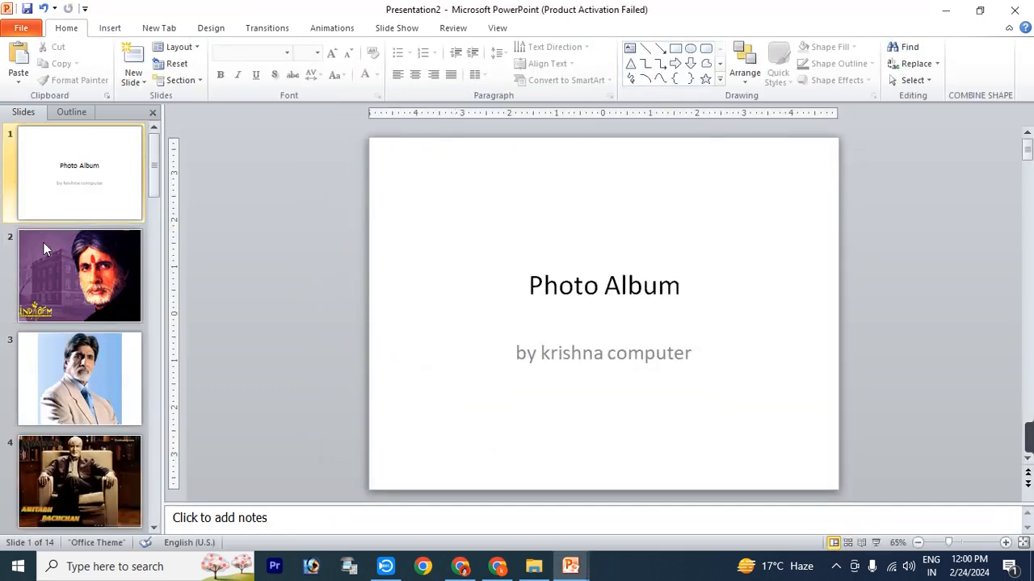
# Set the album slides to advance automatically after 00:00.00 instead of on a mouse click
pyautogui.scroll(-5, 50, 270)
pyautogui.scroll(5, 62, 344)
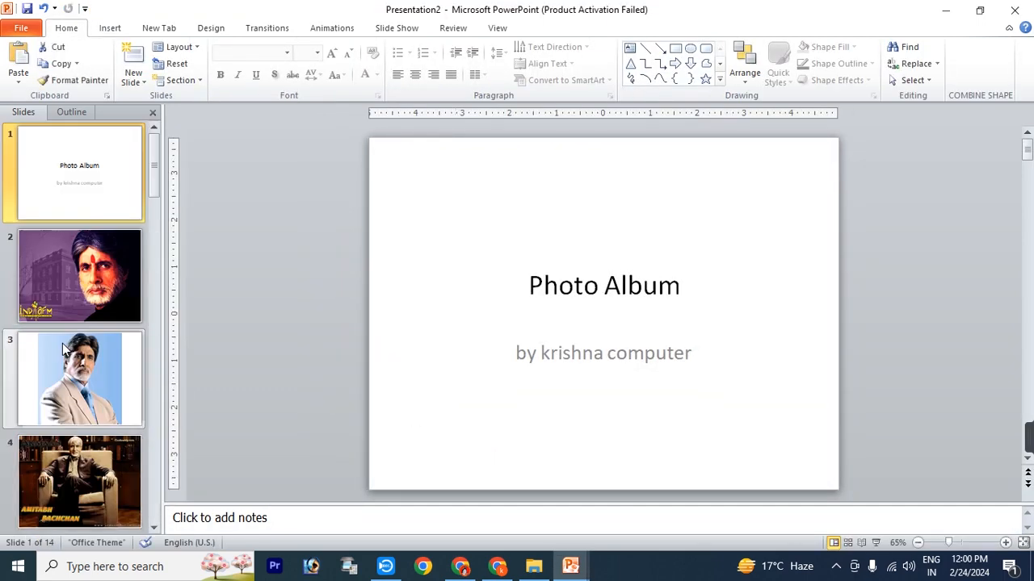
pyautogui.click(103, 225)
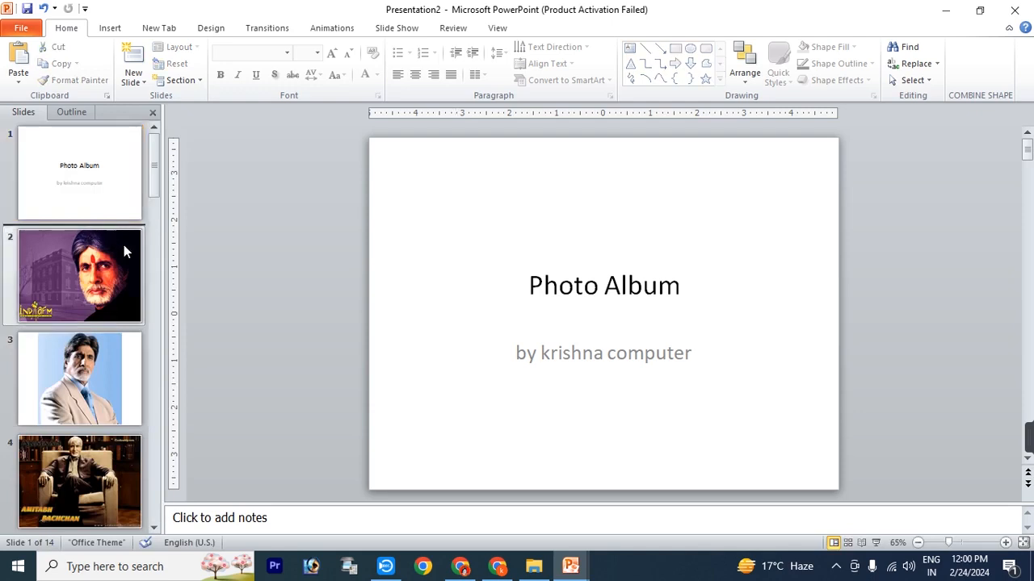
pyautogui.click(254, 31)
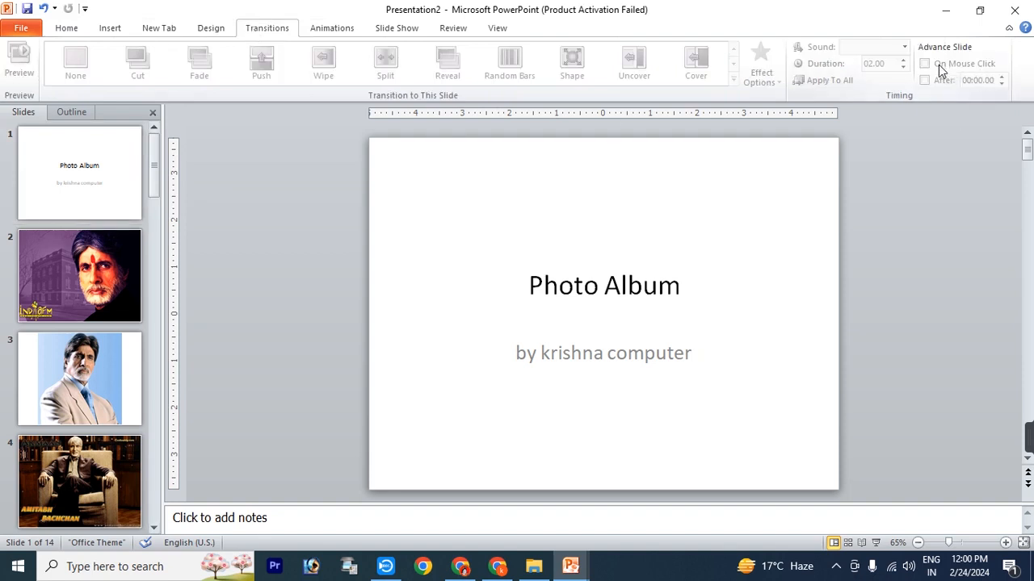
pyautogui.click(139, 251)
pyautogui.click(575, 229)
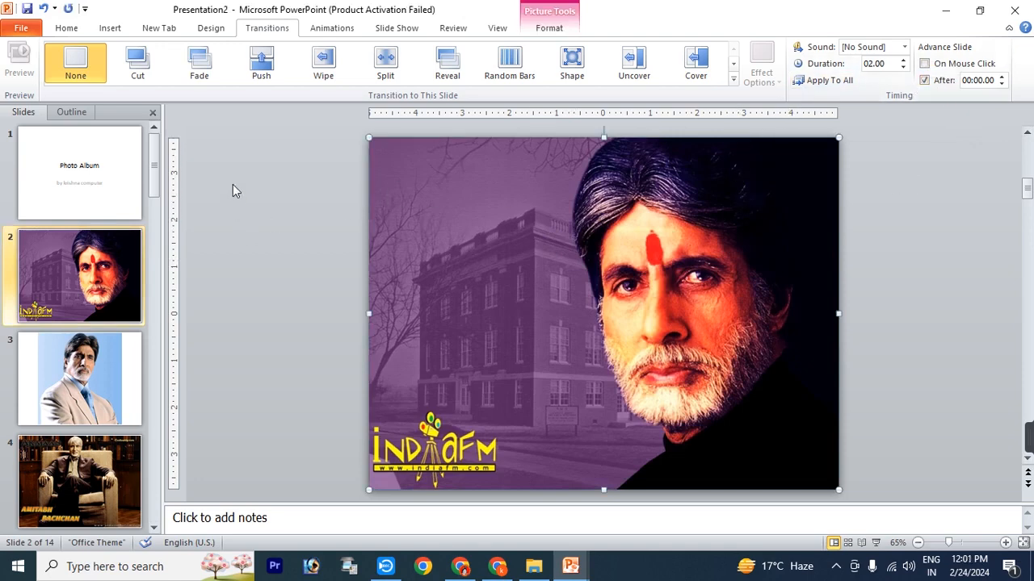
# Check the slide show setup options, then play the album from slide 1 and exit the show
pyautogui.click(384, 31)
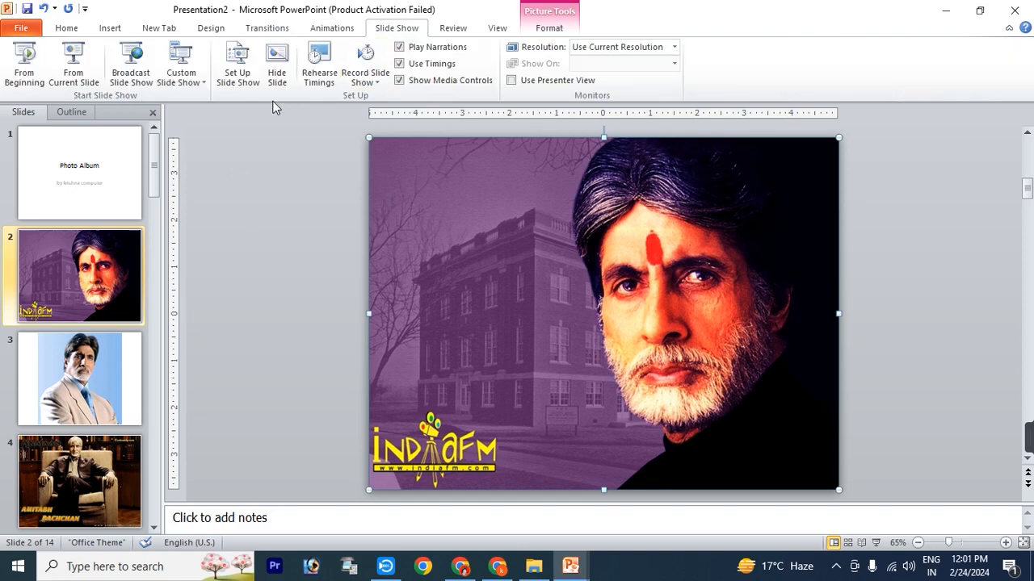
pyautogui.click(235, 77)
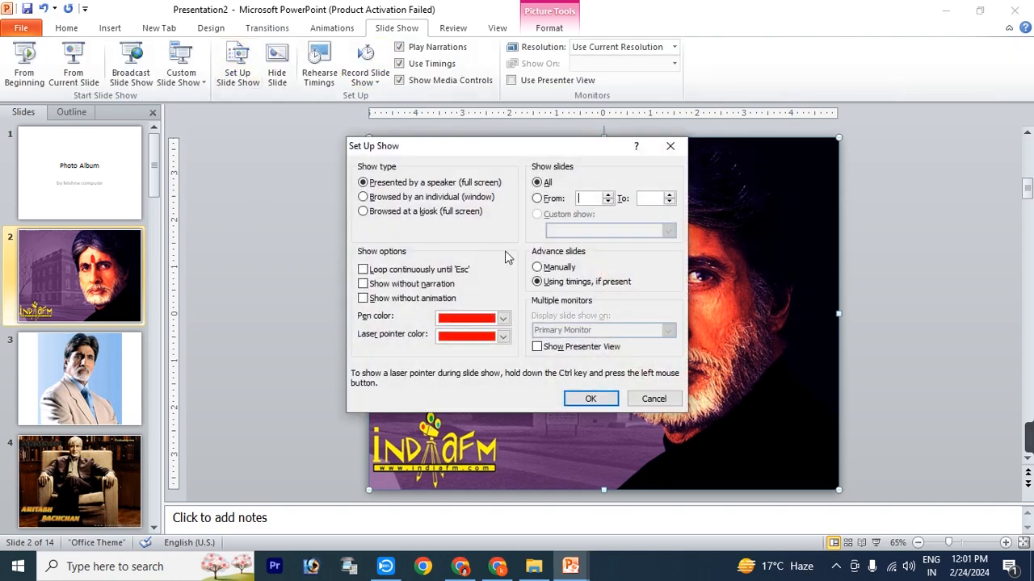
pyautogui.click(587, 399)
pyautogui.click(68, 182)
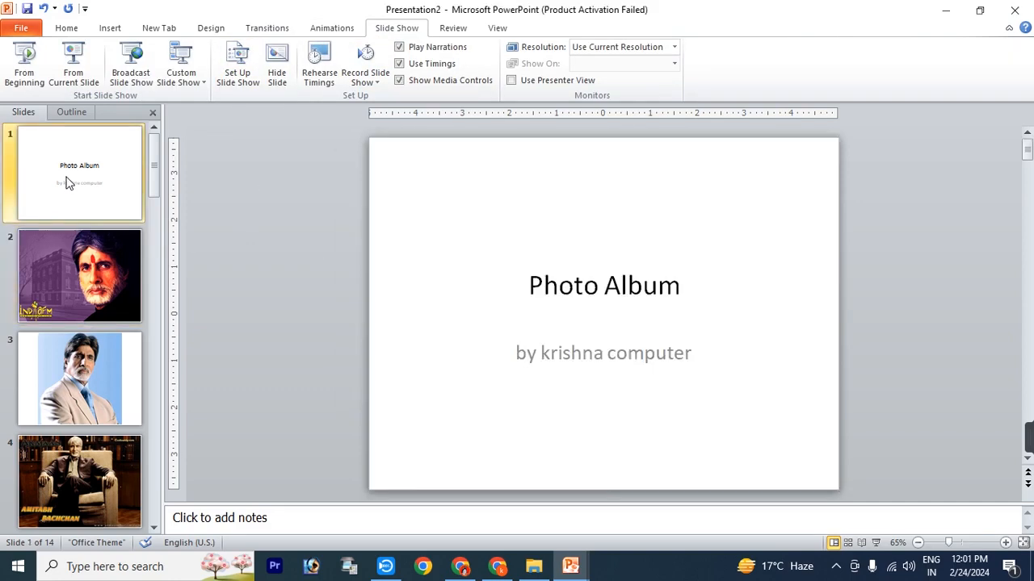
pyautogui.press('F5')
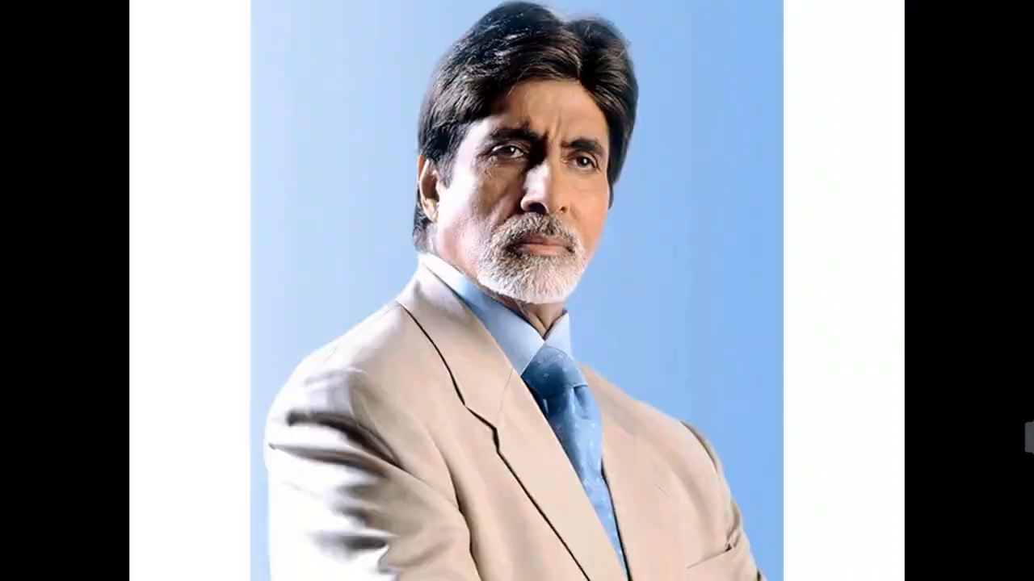
pyautogui.press('Escape')
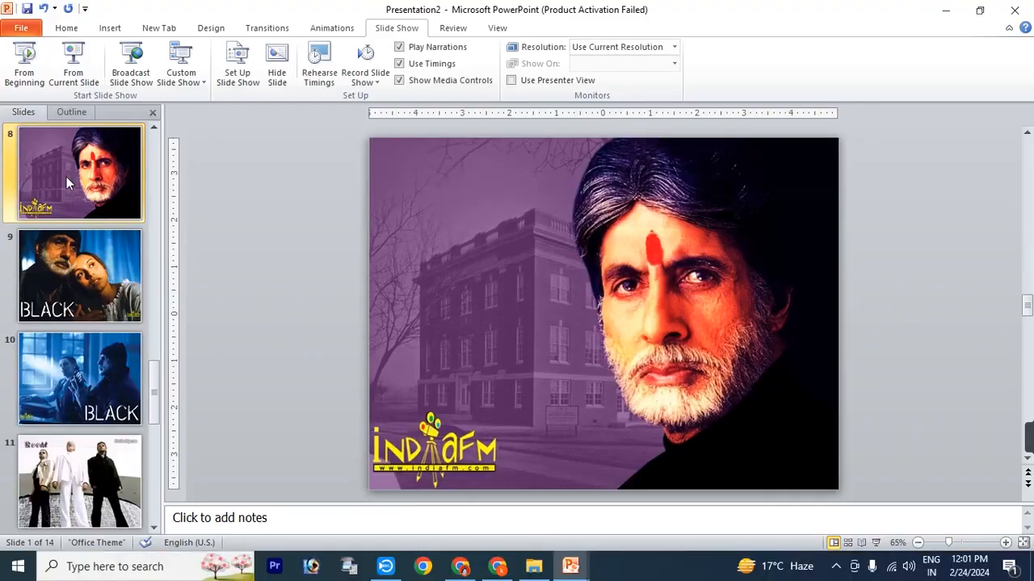
# Apply the Cut transition to slide 2 and the Push transition to slide 3
pyautogui.scroll(7, 77, 194)
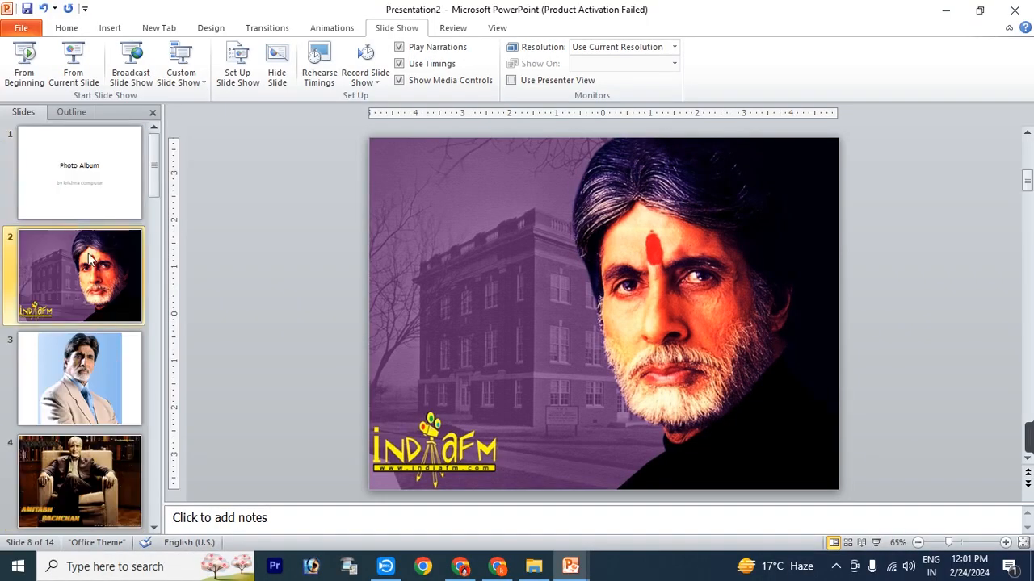
pyautogui.click(267, 27)
pyautogui.click(149, 71)
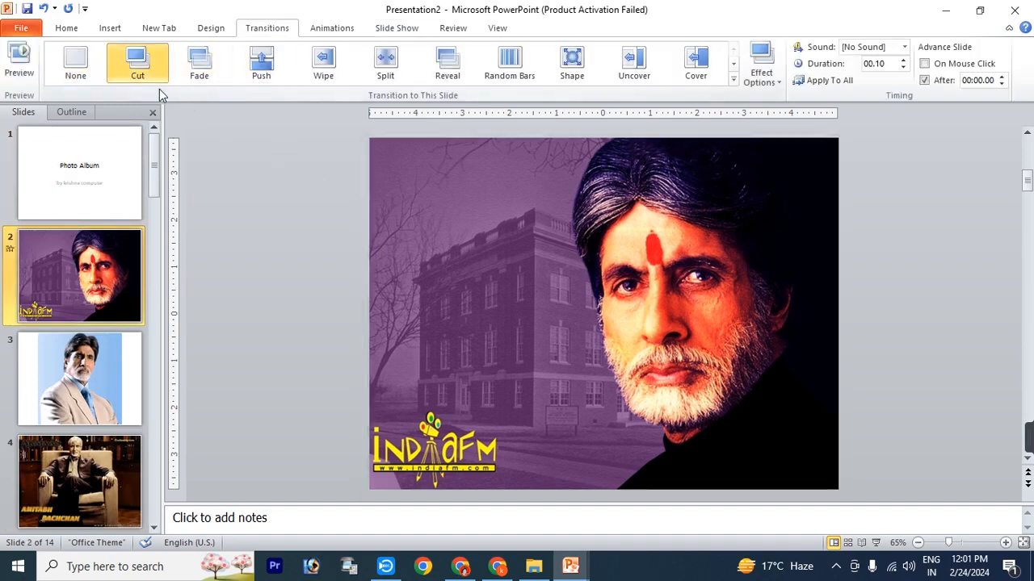
pyautogui.press('Down')
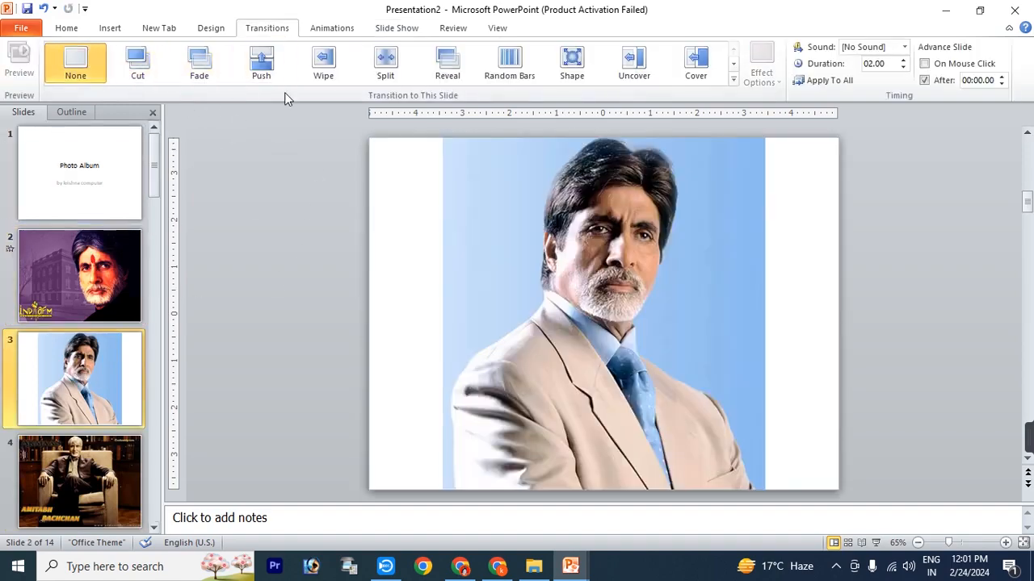
pyautogui.click(275, 71)
# Apply the Split transition to slide 4 and the Uncover transition to slide 5
pyautogui.click(81, 471)
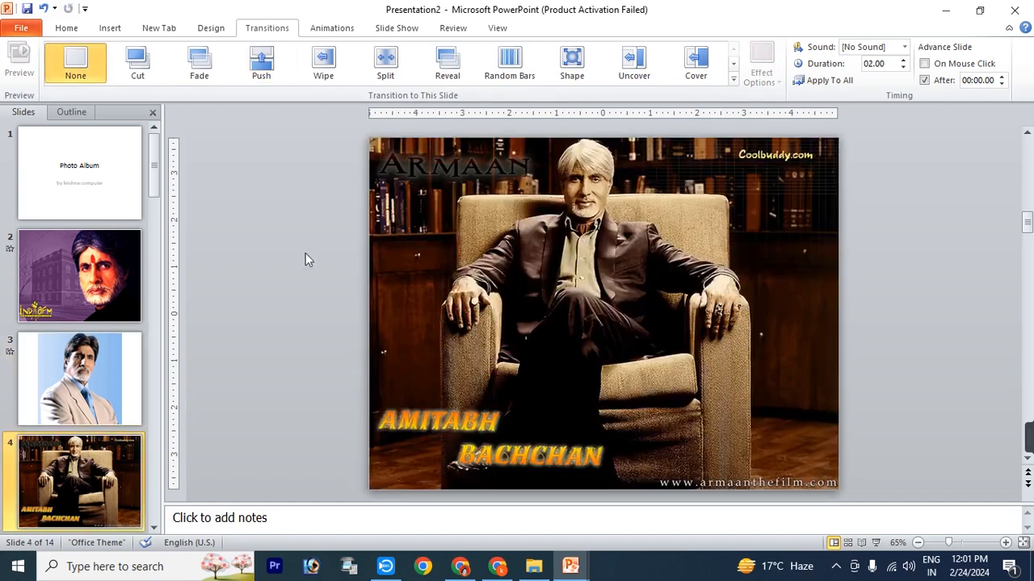
pyautogui.click(385, 63)
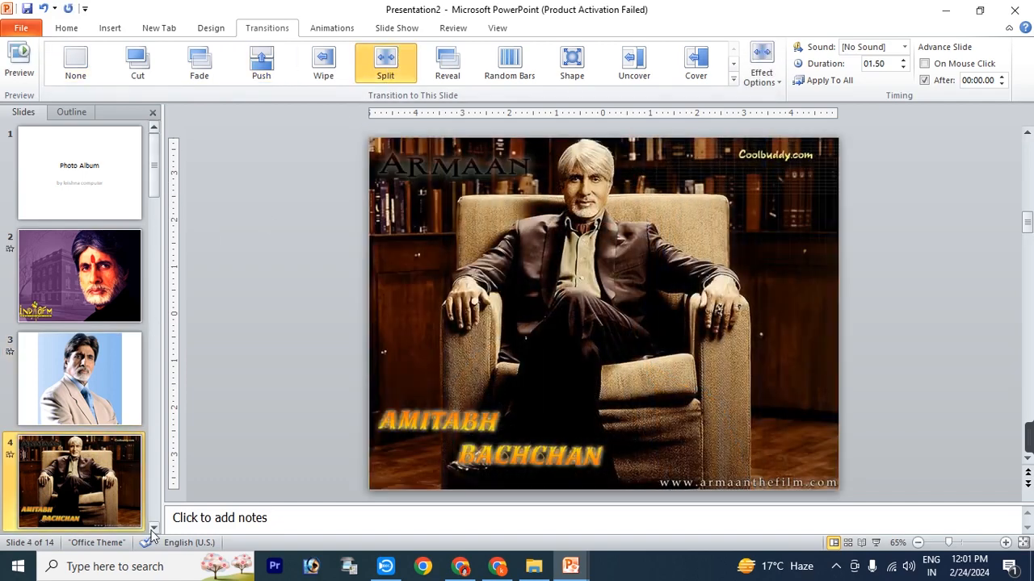
pyautogui.click(154, 531)
pyautogui.click(98, 450)
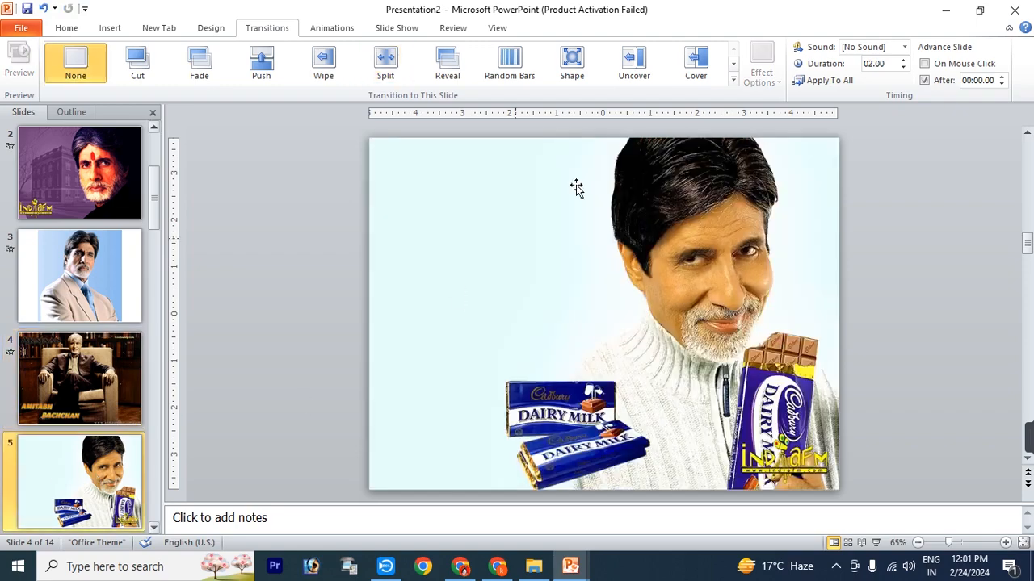
pyautogui.click(634, 63)
# Apply the Cover transition to slide 6 and the Zoom transition to slide 7
pyautogui.click(154, 529)
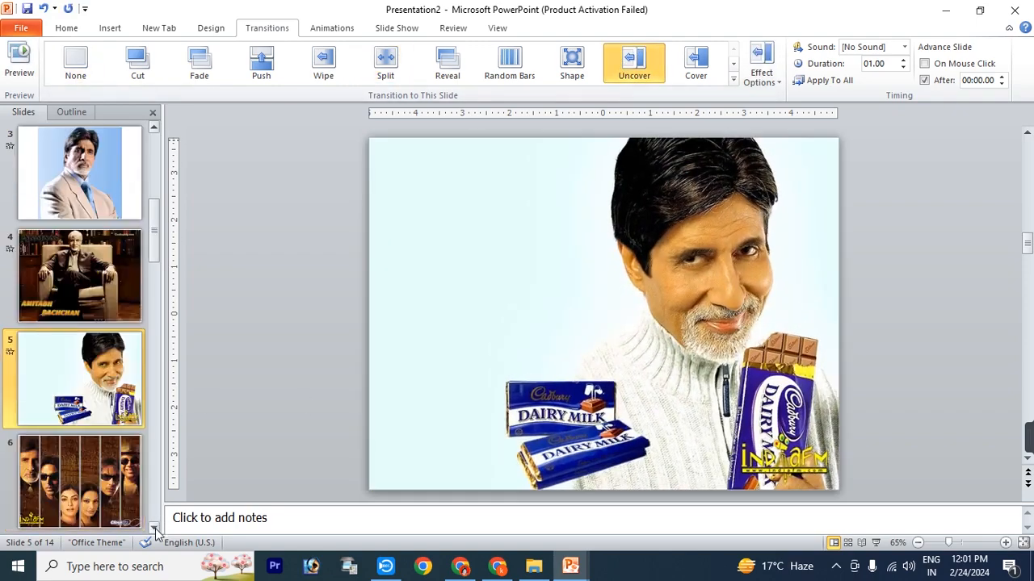
pyautogui.click(136, 497)
pyautogui.click(694, 77)
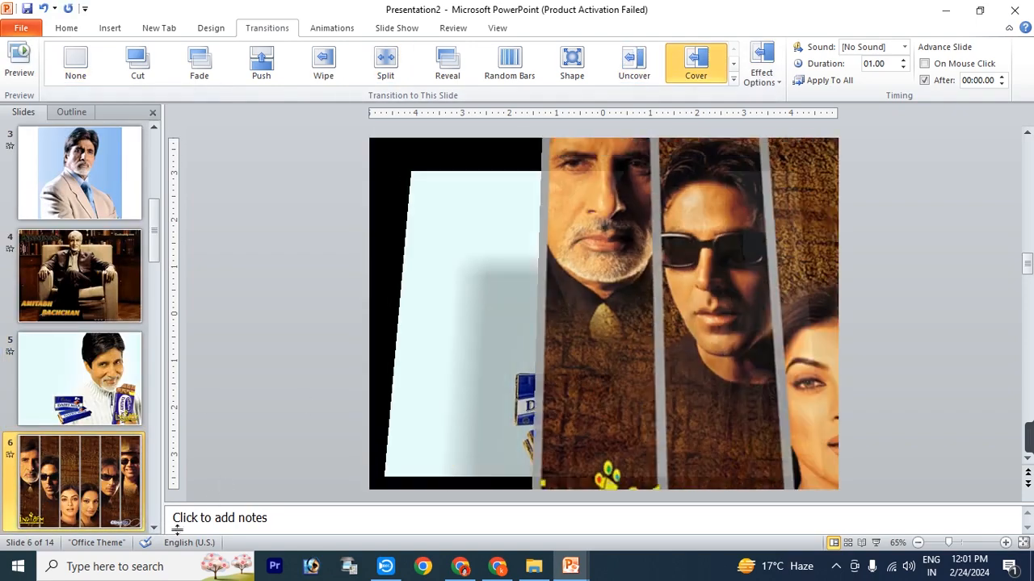
pyautogui.click(154, 530)
pyautogui.click(113, 481)
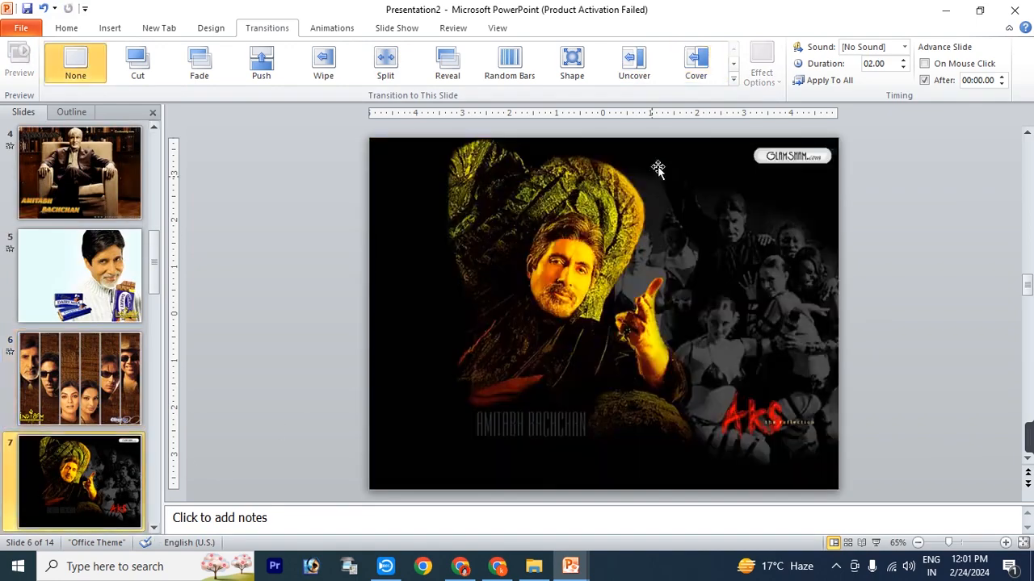
pyautogui.click(733, 79)
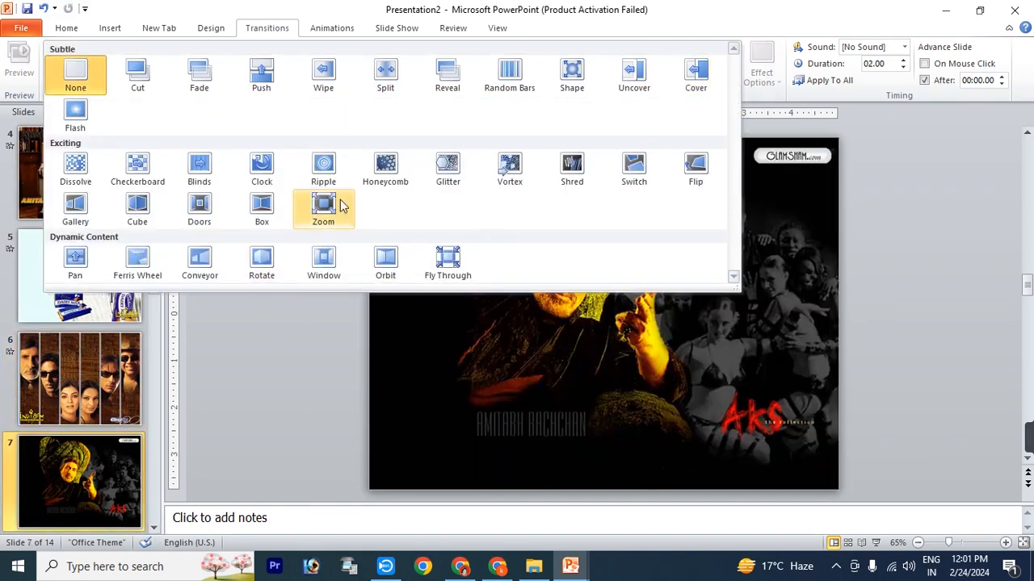
pyautogui.click(327, 220)
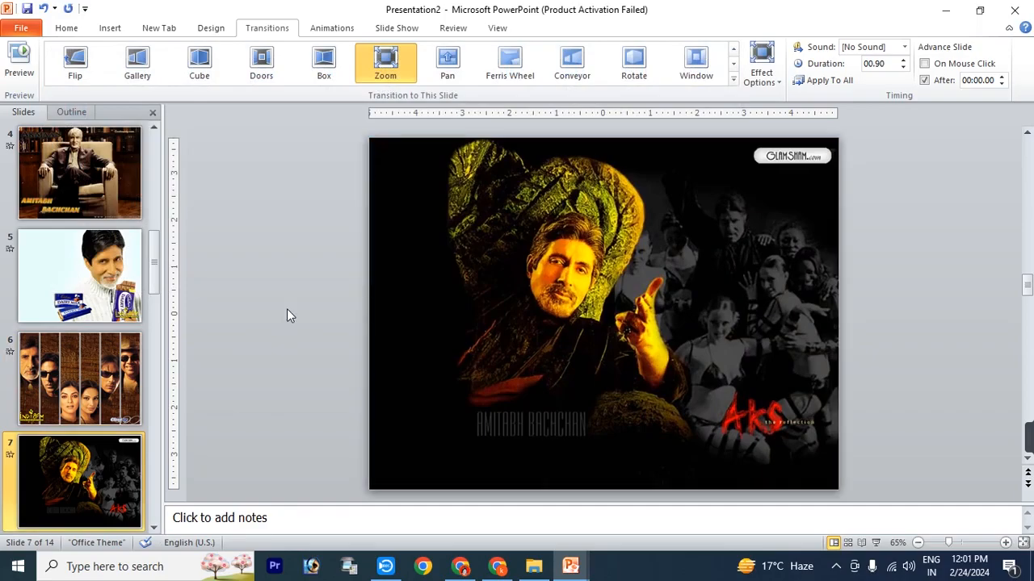
# Play the slide show from the first slide through the album pictures to check the transitions, and exit the show
pyautogui.press('F5')
pyautogui.press('Right')
pyautogui.press('Right')
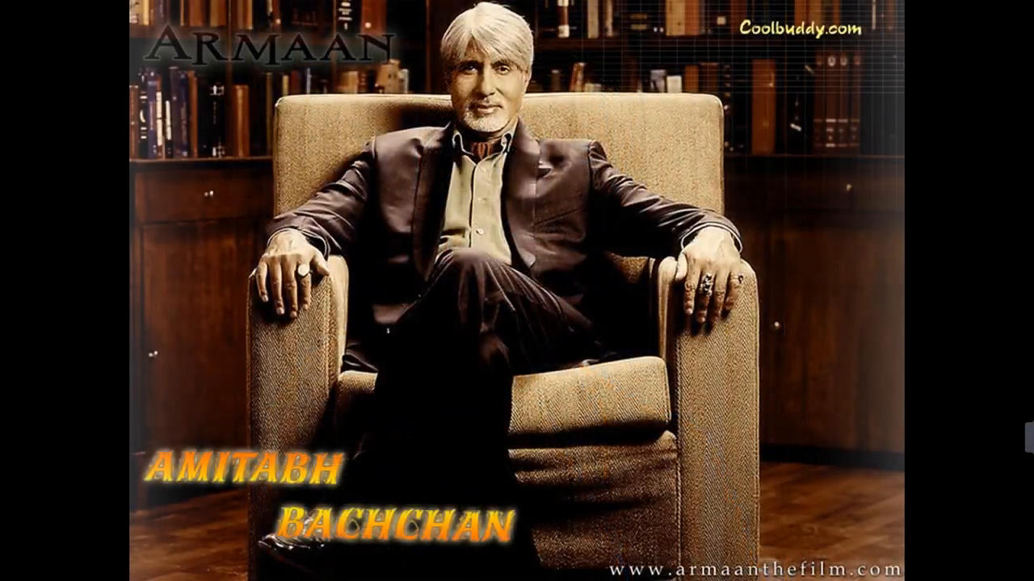
pyautogui.press('Right')
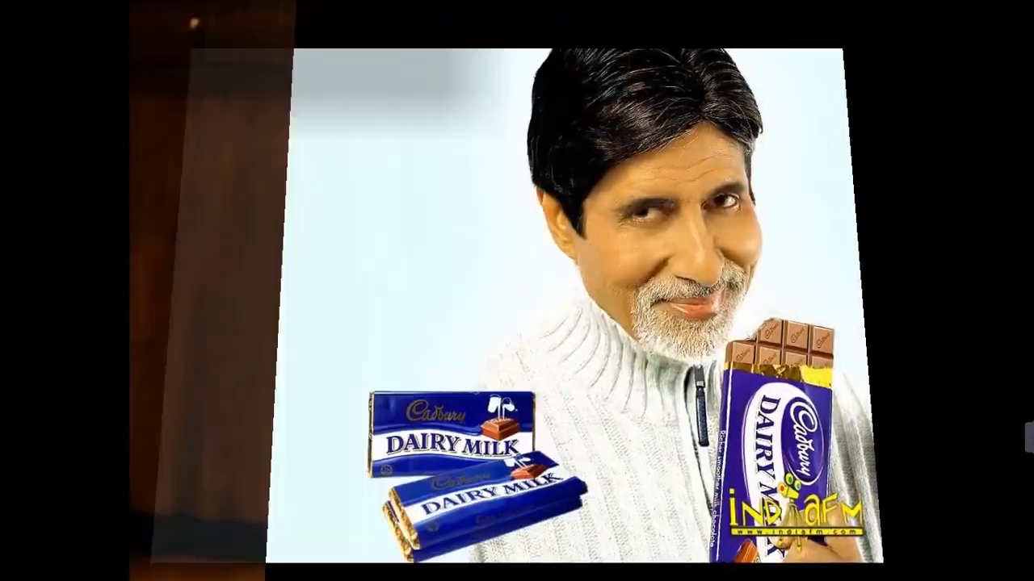
pyautogui.press('Right')
pyautogui.press('Right')
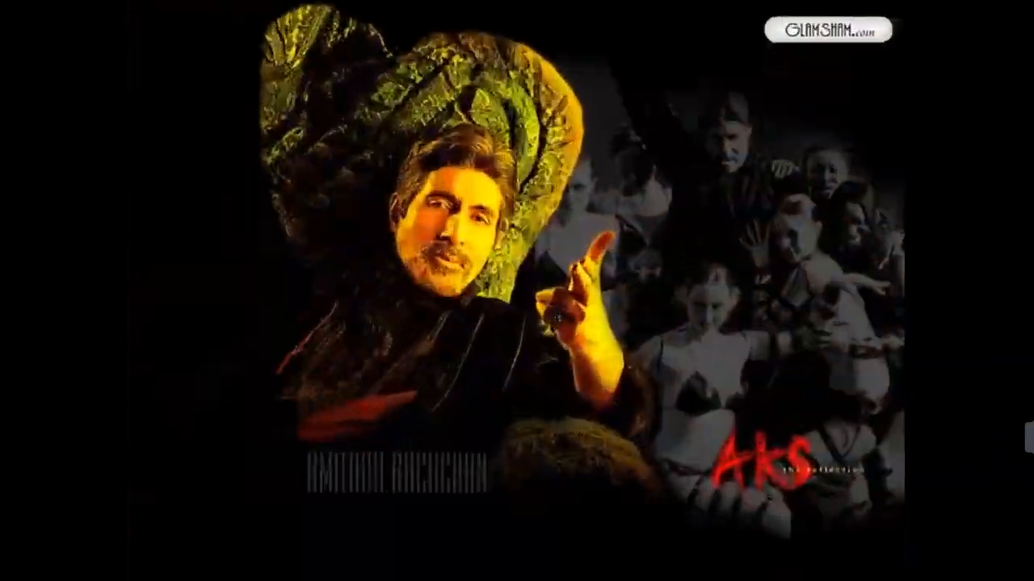
pyautogui.press('Escape')
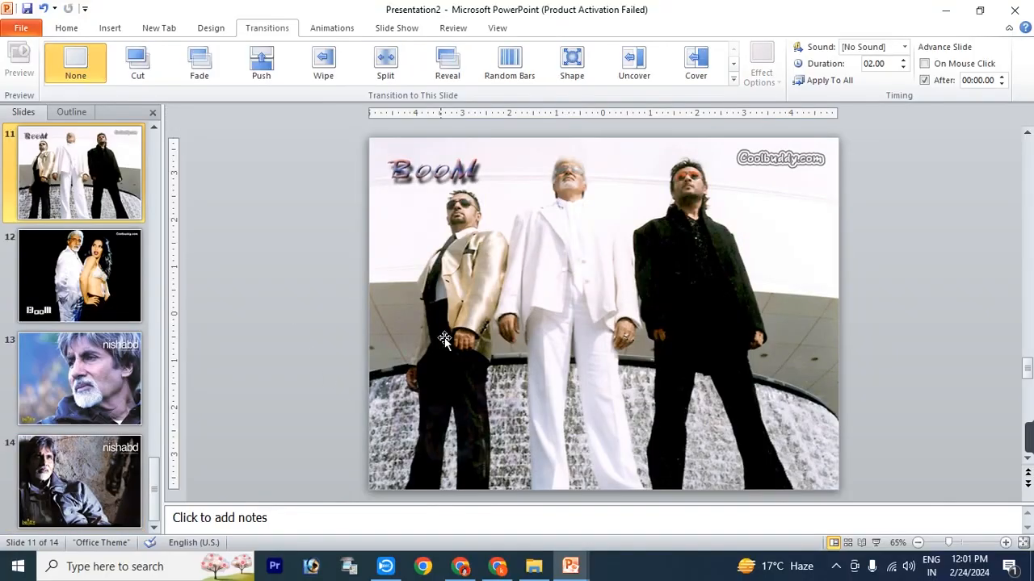
# Draw a Smiley Face shape over the head of the middle figure on slide 11
pyautogui.click(115, 29)
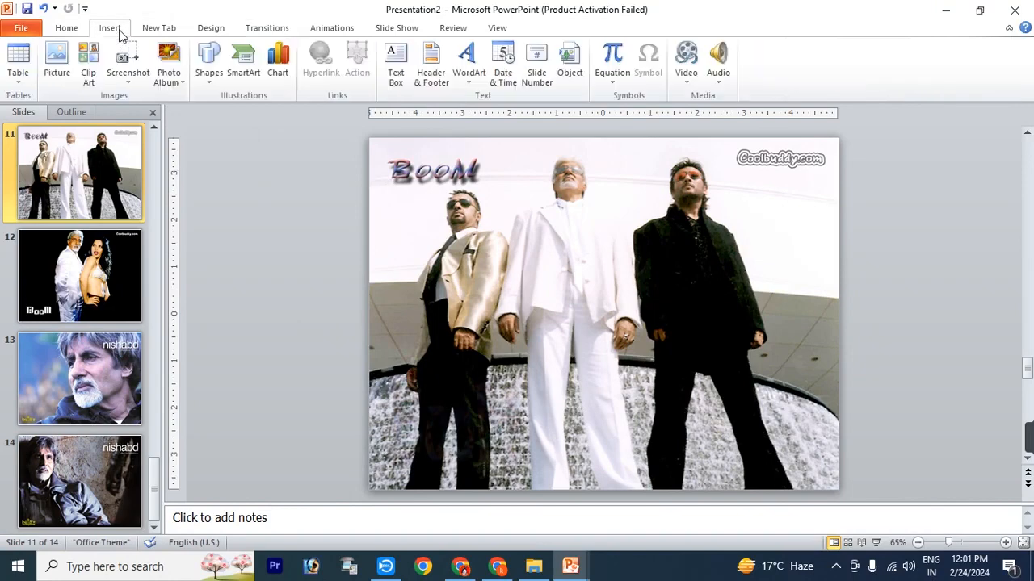
pyautogui.click(205, 83)
pyautogui.click(278, 242)
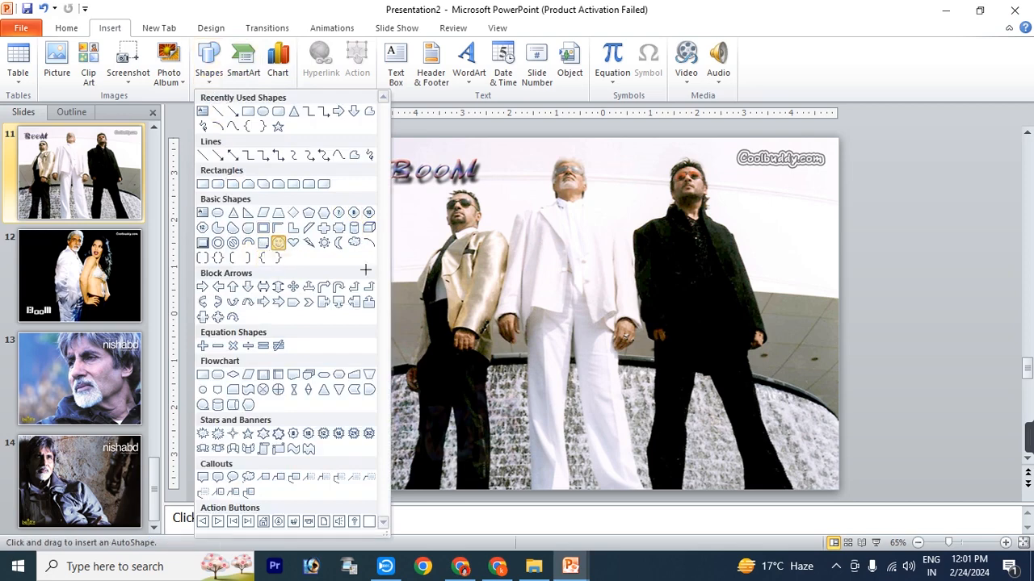
pyautogui.moveTo(548, 139)
pyautogui.mouseDown()
pyautogui.moveTo(618, 223)
pyautogui.moveTo(645, 234)
pyautogui.moveTo(602, 209)
pyautogui.mouseUp()
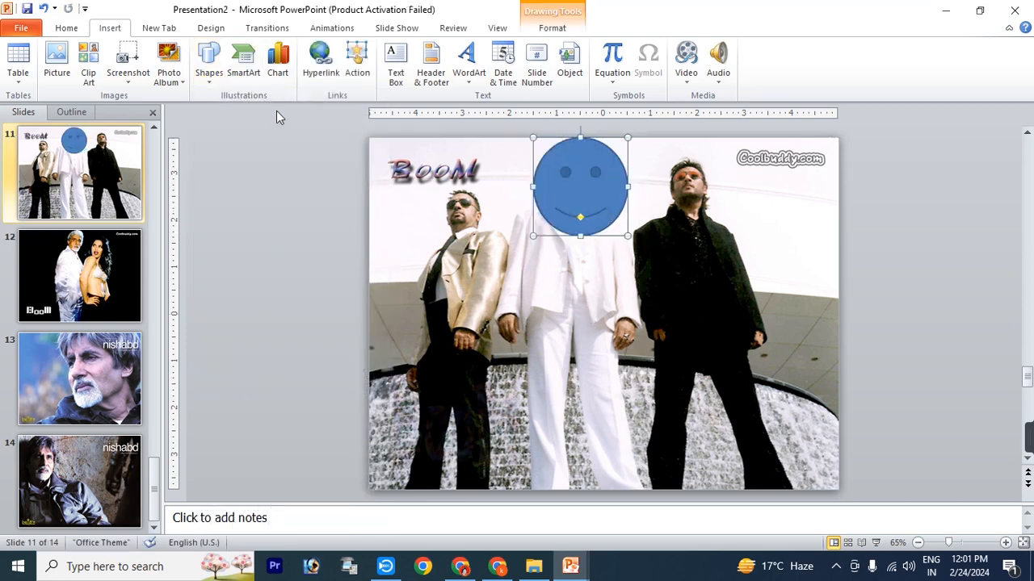
# Insert a three-column picture list SmartArt graphic with a double arrow on slide 11 and move it below the smiley face
pyautogui.click(254, 76)
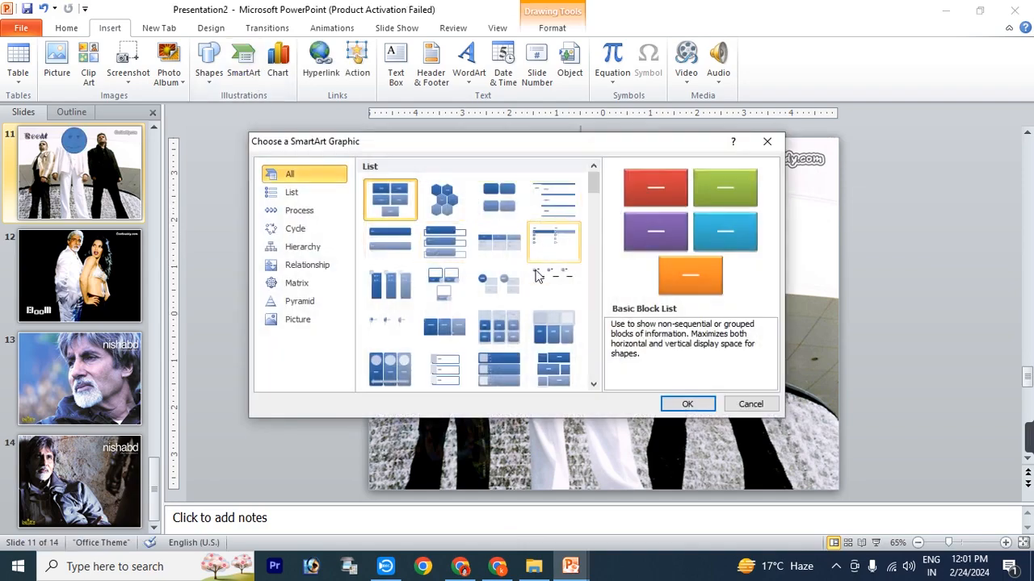
pyautogui.click(391, 370)
pyautogui.click(678, 403)
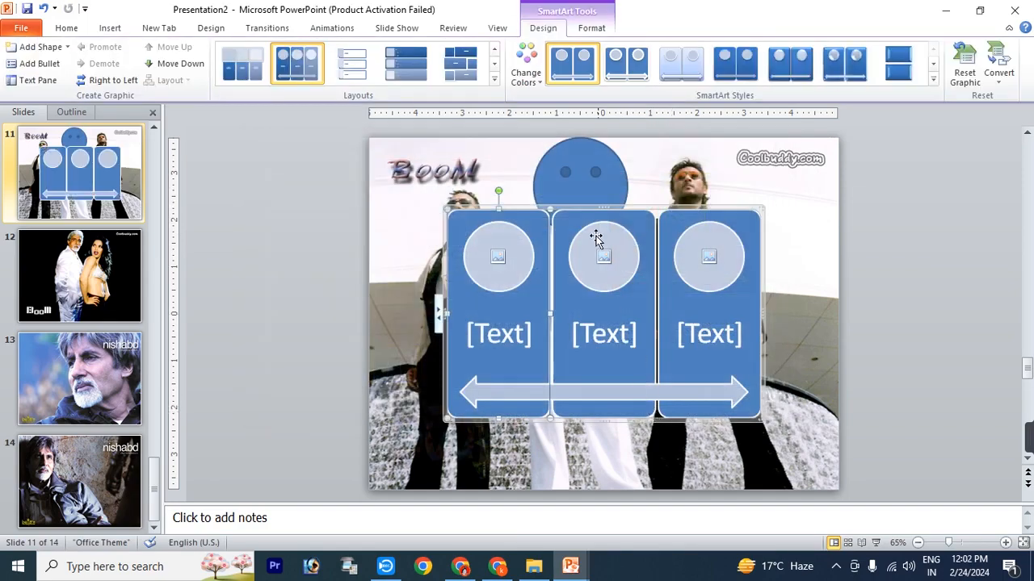
pyautogui.moveTo(587, 299); pyautogui.dragTo(587, 281)
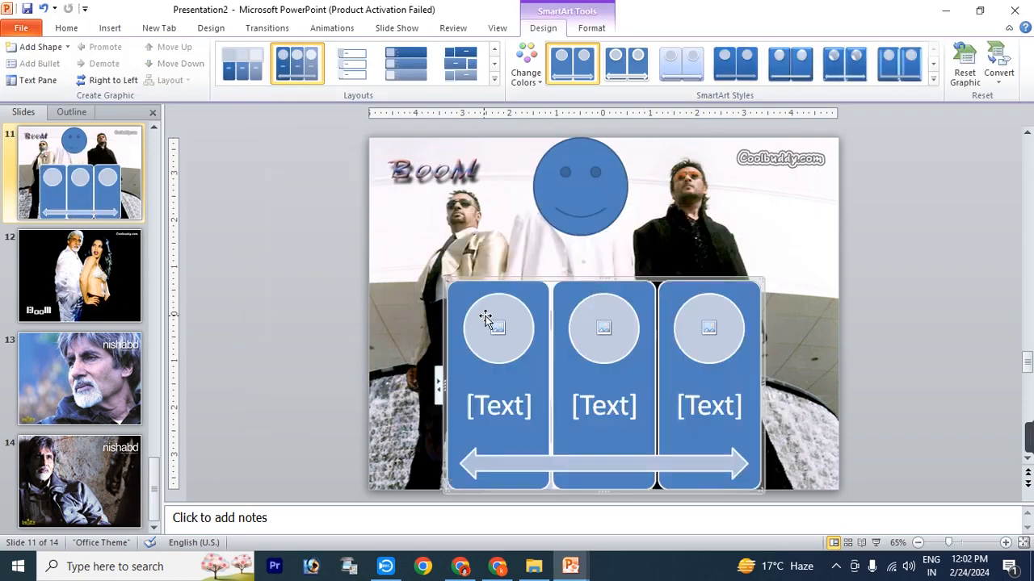
# Insert the picture a11.jpg in the SmartArt's first circle and label that column "Amitab bachan"
pyautogui.click(499, 331)
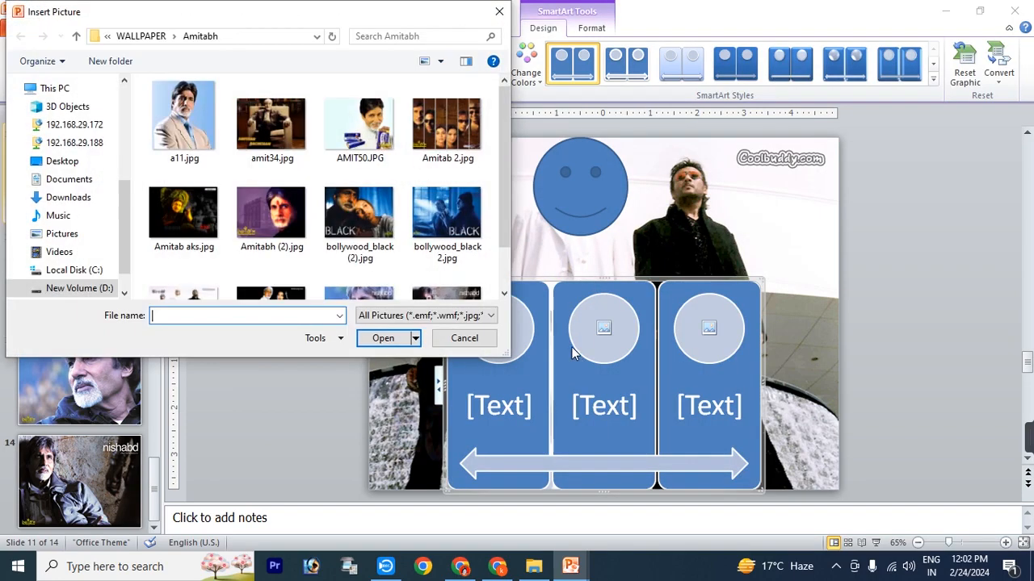
pyautogui.click(185, 120)
pyautogui.click(391, 339)
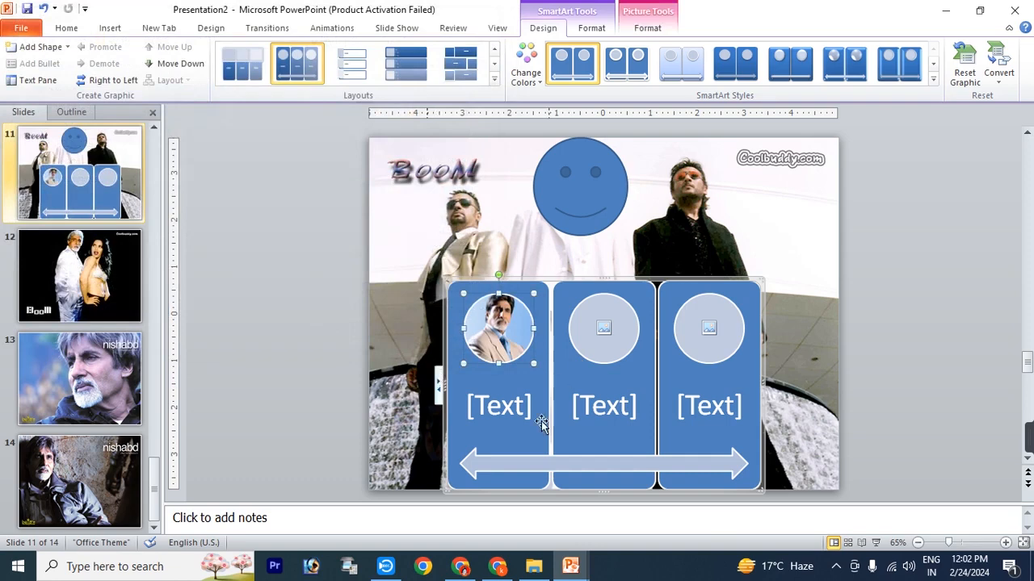
pyautogui.click(464, 440)
pyautogui.write('a')
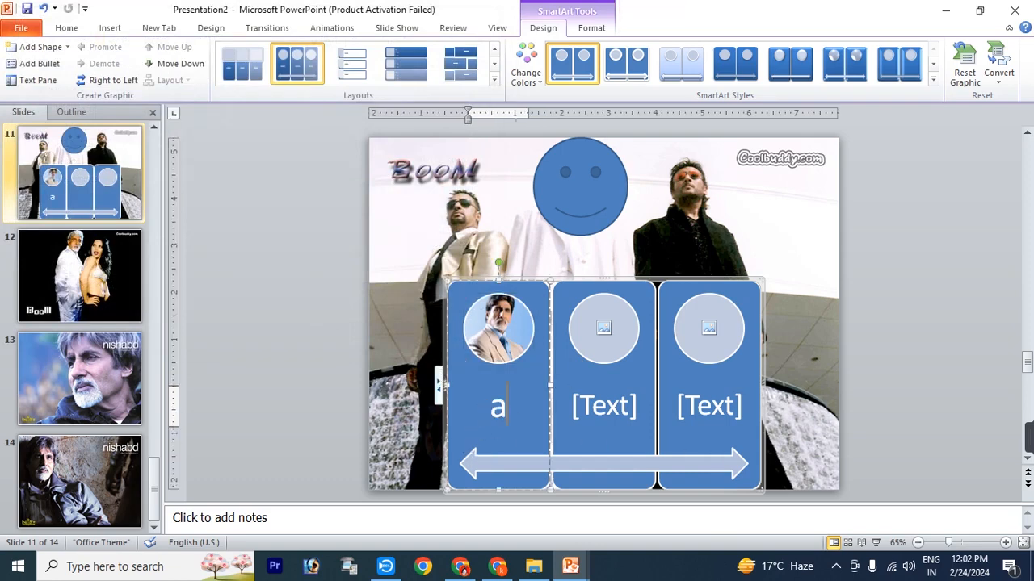
pyautogui.write('mitab')
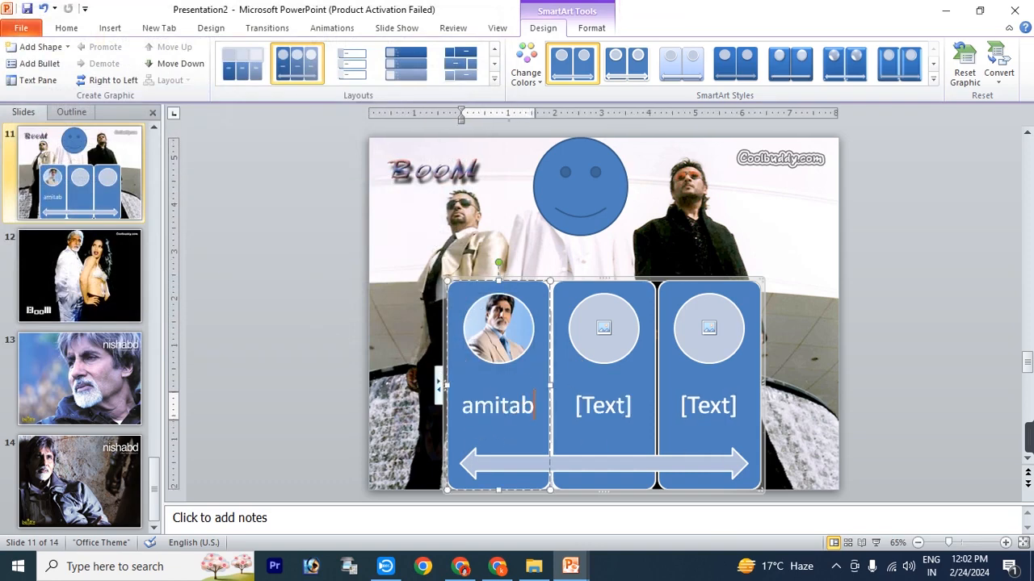
pyautogui.write(' bachan')
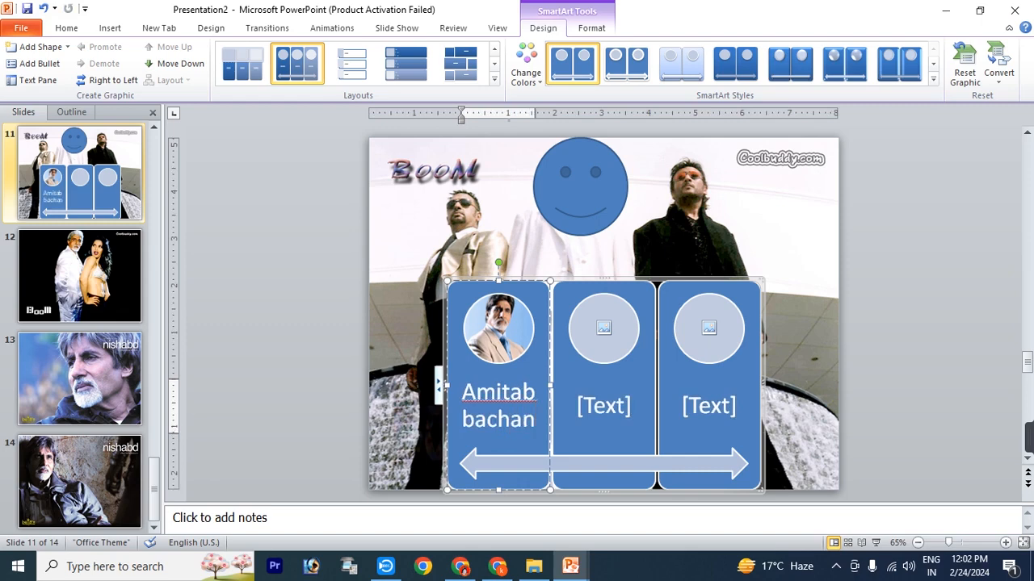
pyautogui.click(876, 280)
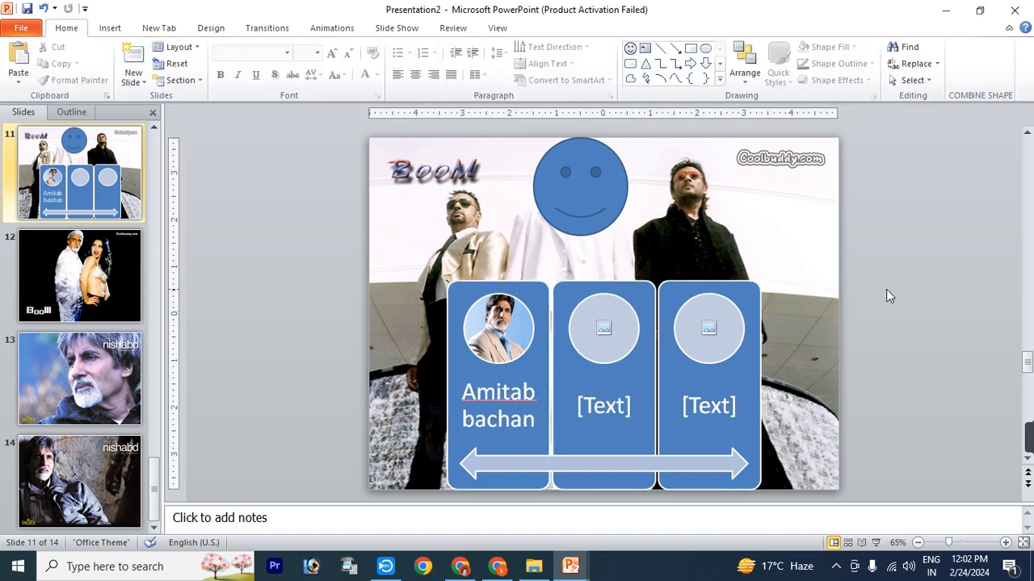
# Insert a basic pie chart on slide 11
pyautogui.click(110, 27)
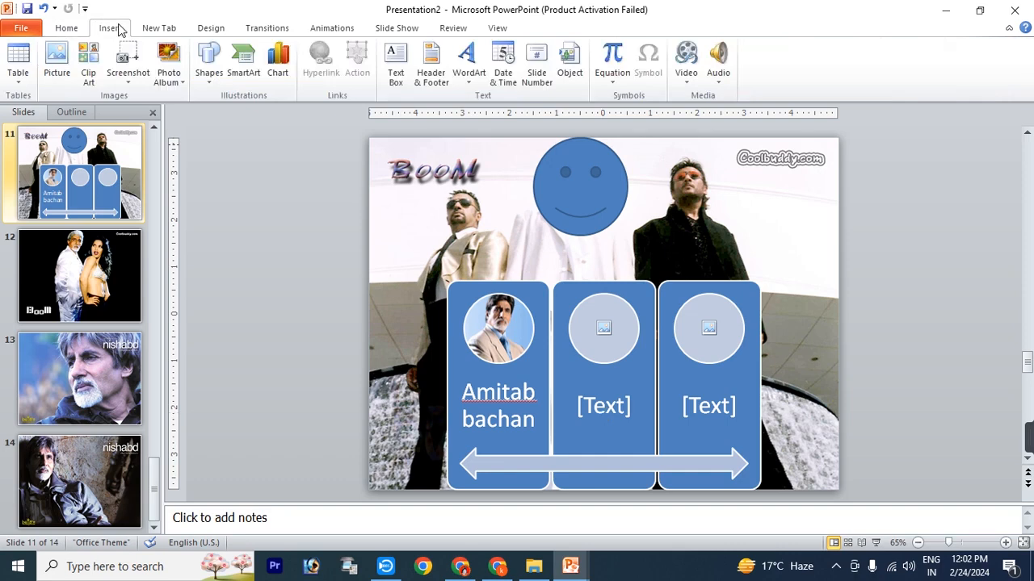
pyautogui.click(282, 82)
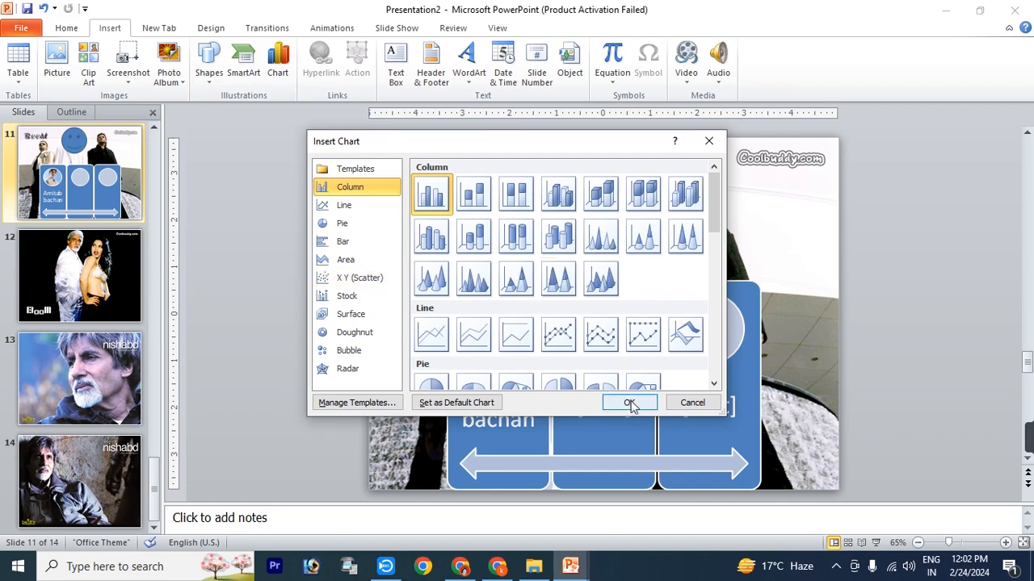
pyautogui.click(353, 224)
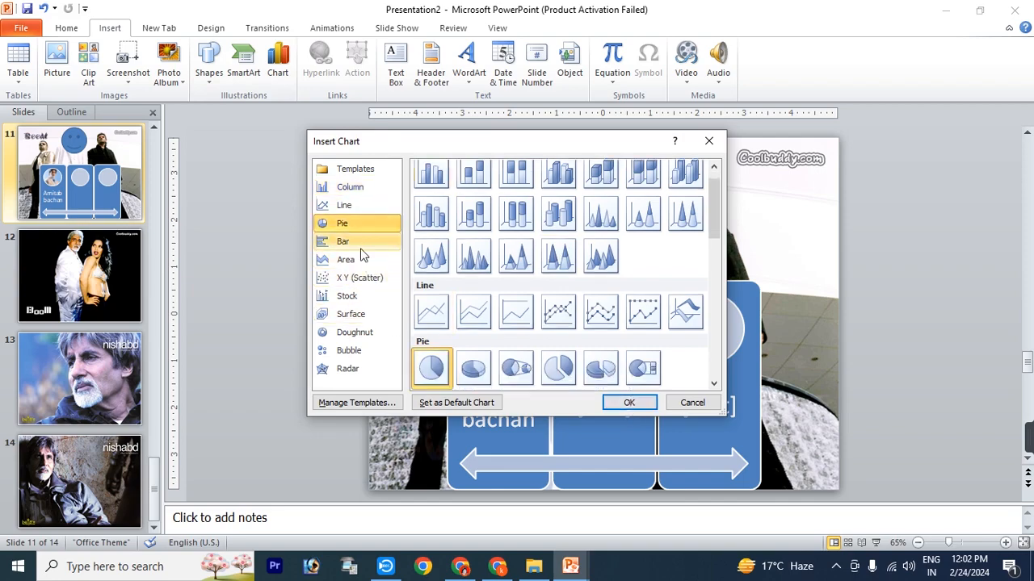
pyautogui.click(628, 402)
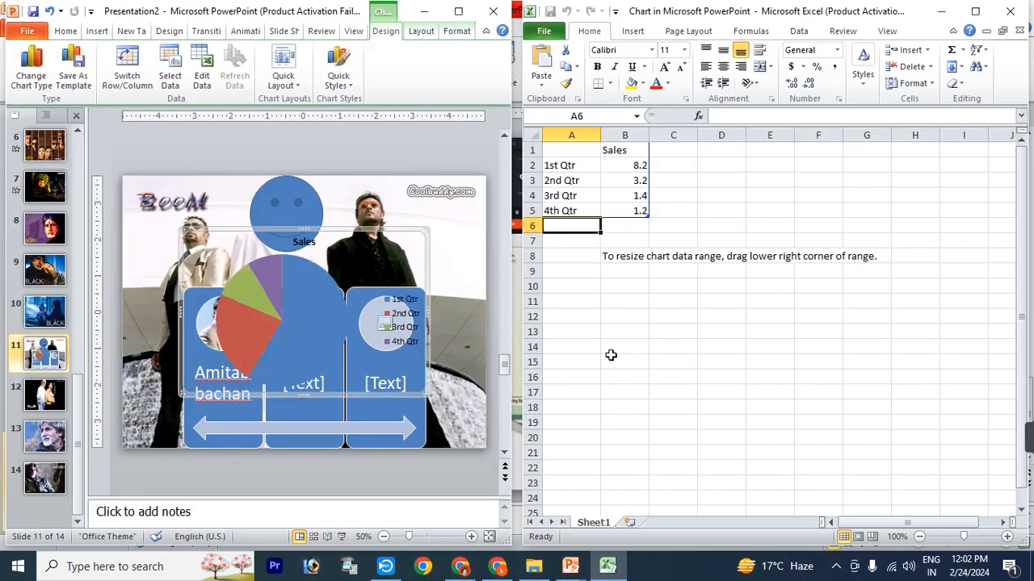
# Look over the quarterly sales values, close the chart's data sheet, and pull the pie slices apart
pyautogui.click(633, 164)
pyautogui.click(637, 180)
pyautogui.click(638, 195)
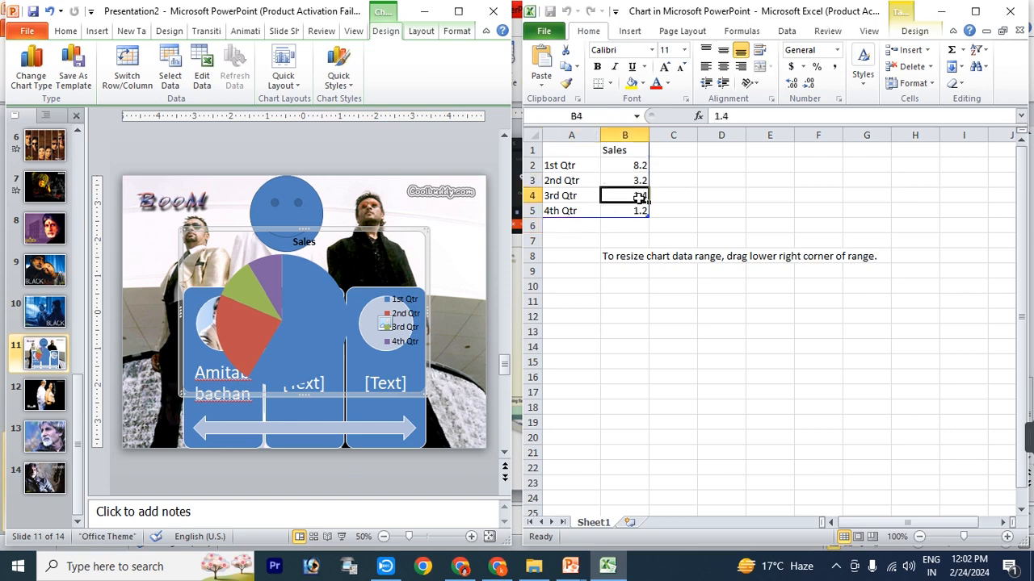
pyautogui.click(639, 210)
pyautogui.click(1010, 11)
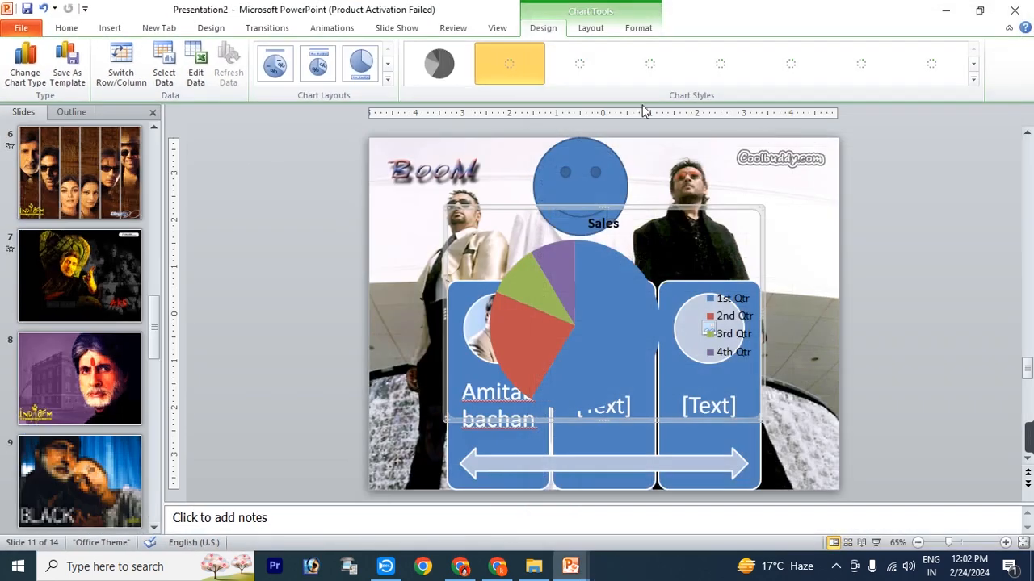
pyautogui.moveTo(607, 291); pyautogui.dragTo(703, 226)
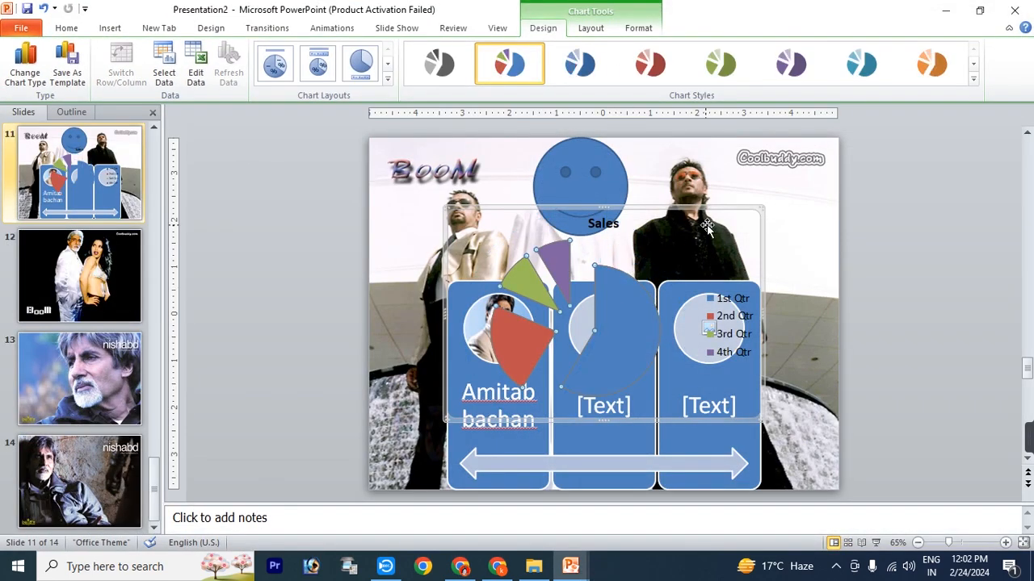
# Delete the background picture, pie chart, smiley face and SmartArt graphic from slide 11
pyautogui.click(682, 204)
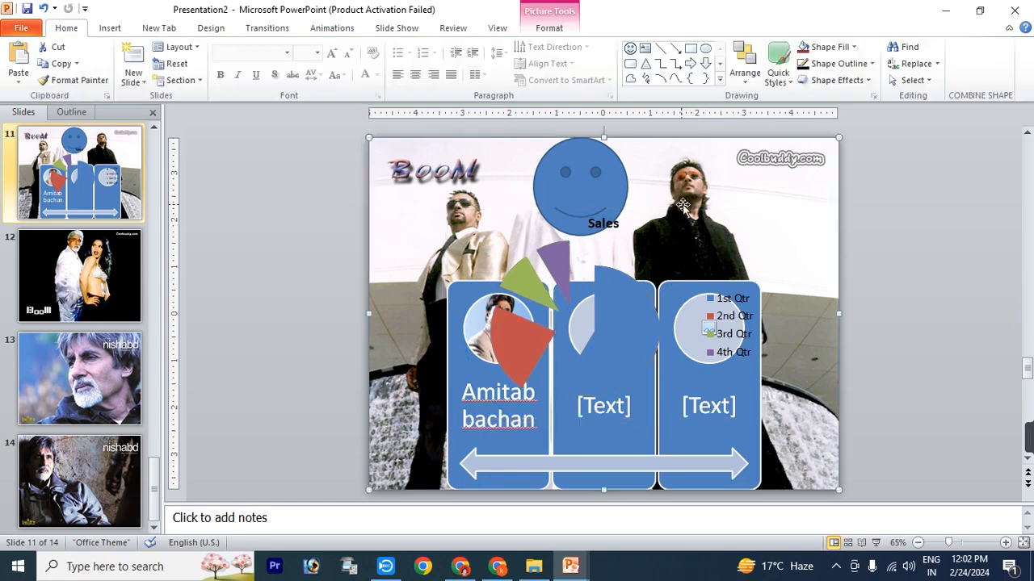
pyautogui.press('Delete')
pyautogui.click(646, 234)
pyautogui.press('Delete')
pyautogui.click(593, 218)
pyautogui.press('Delete')
pyautogui.click(596, 323)
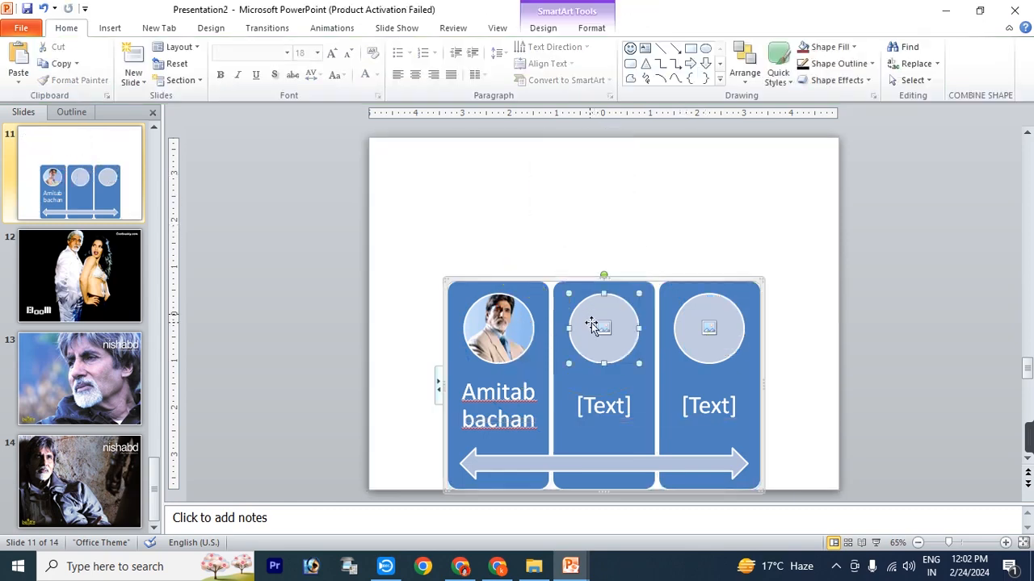
pyautogui.click(572, 283)
pyautogui.press('Delete')
pyautogui.press('Delete')
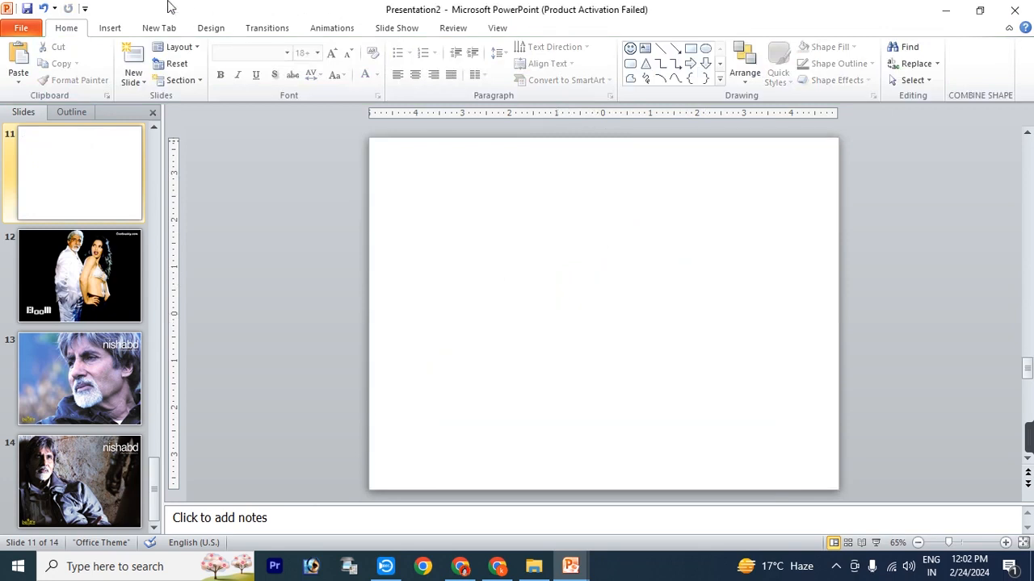
# Add a wide text box near the upper edge of slide 11 containing the text "hfghfghgfhfghgfhfgh"
pyautogui.click(153, 28)
pyautogui.click(113, 29)
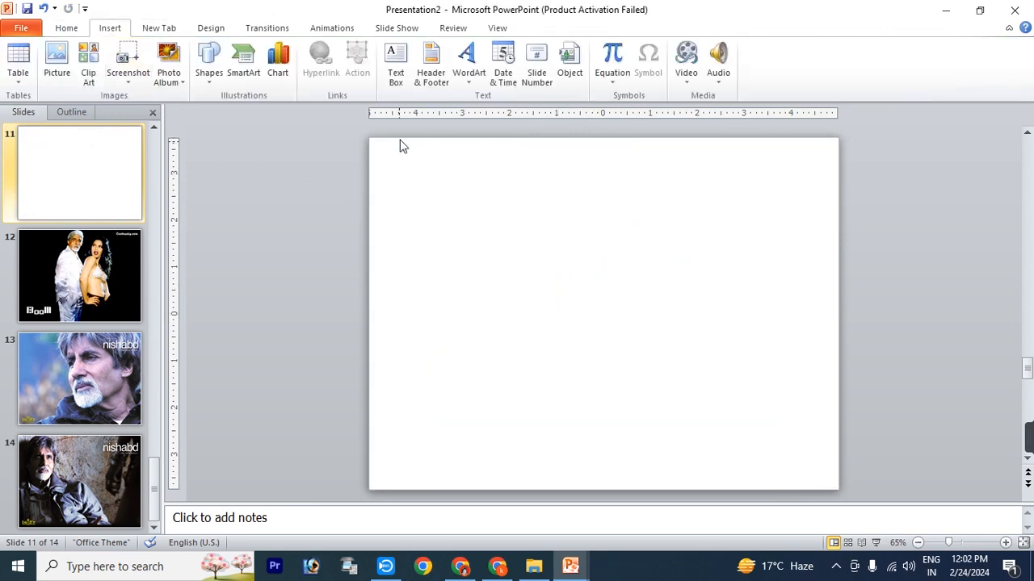
pyautogui.click(395, 69)
pyautogui.moveTo(429, 190); pyautogui.dragTo(738, 261)
pyautogui.write('hfghfgh')
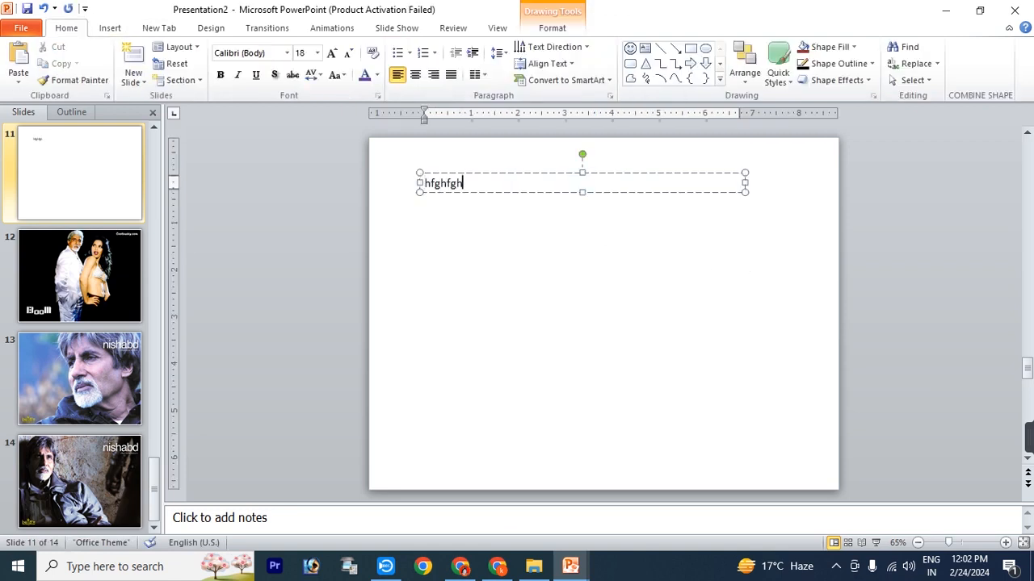
pyautogui.write('fghgfhfgh')
pyautogui.click(503, 247)
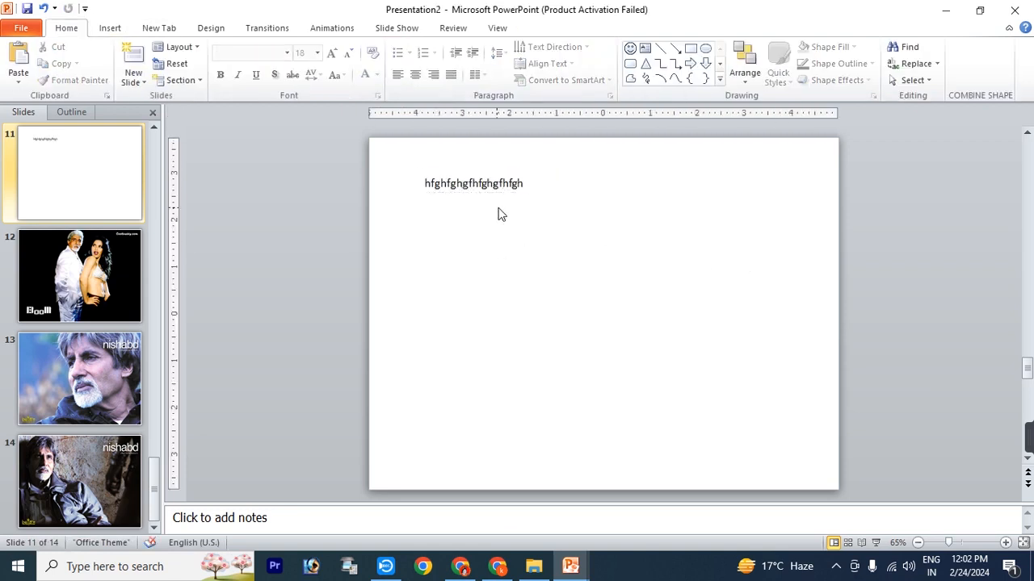
# Apply the footer "amitab bachan" to all slides, and play the slide show to check it
pyautogui.click(113, 29)
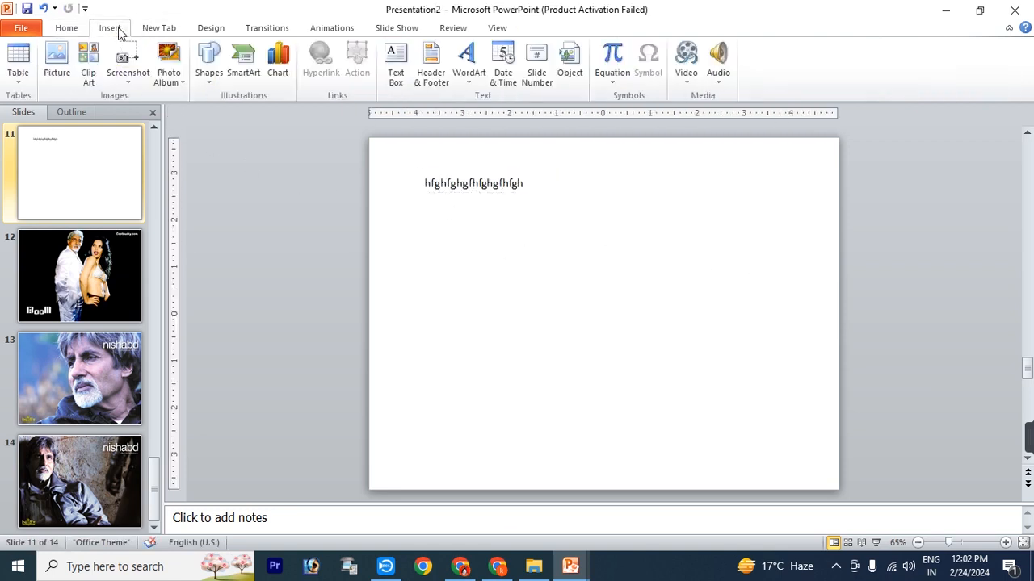
pyautogui.click(423, 80)
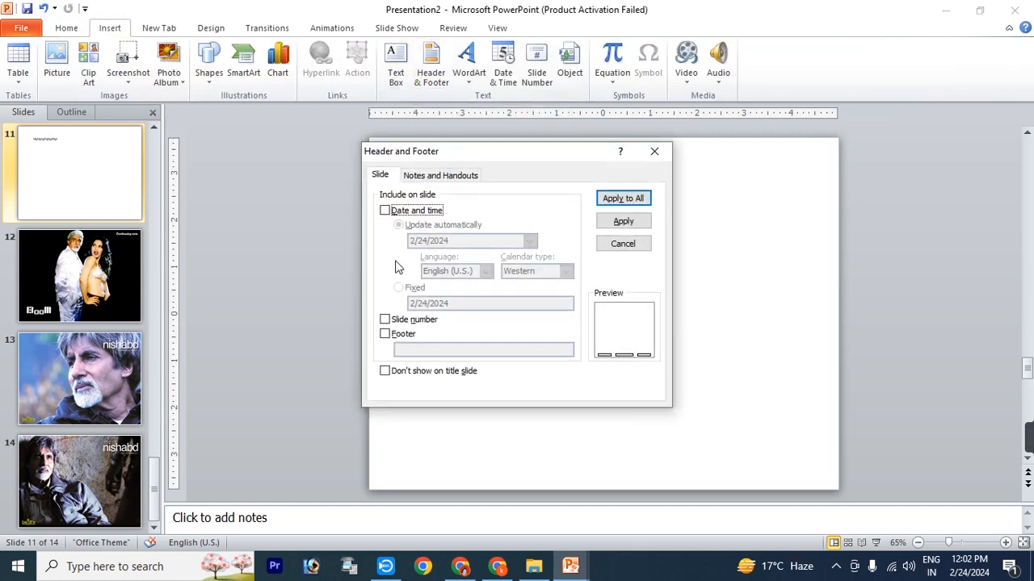
pyautogui.click(385, 333)
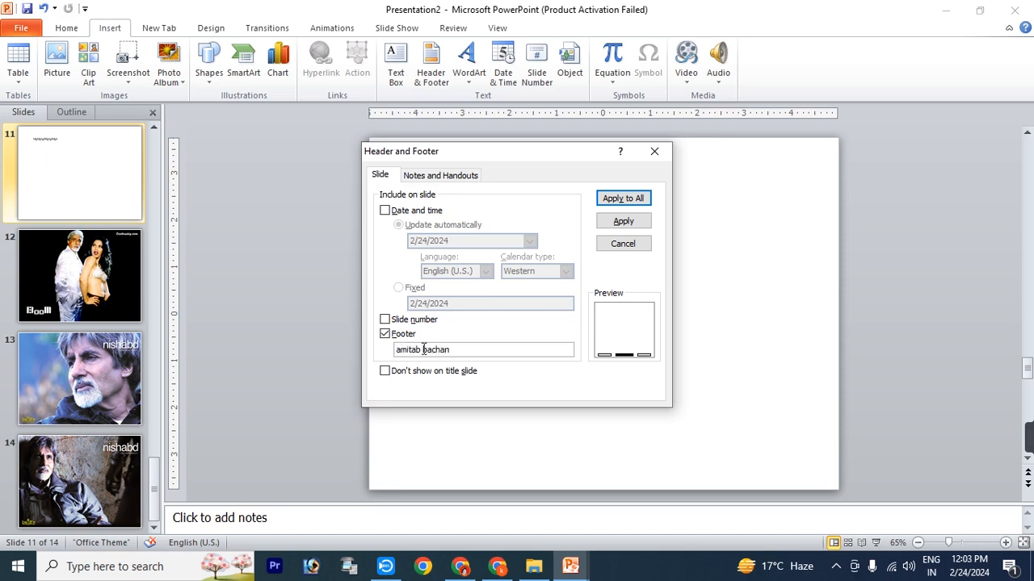
pyautogui.click(620, 198)
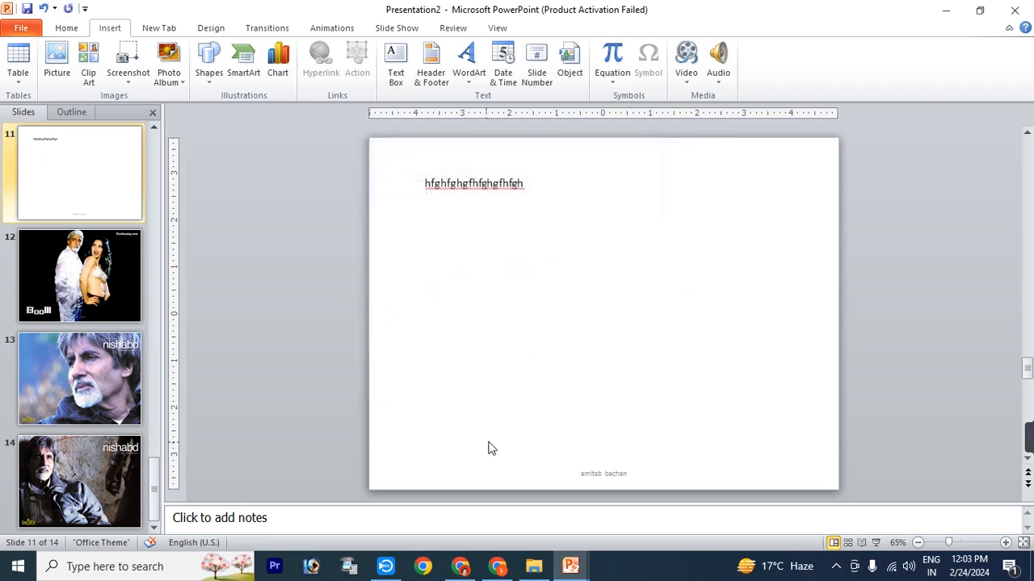
pyautogui.press('F5')
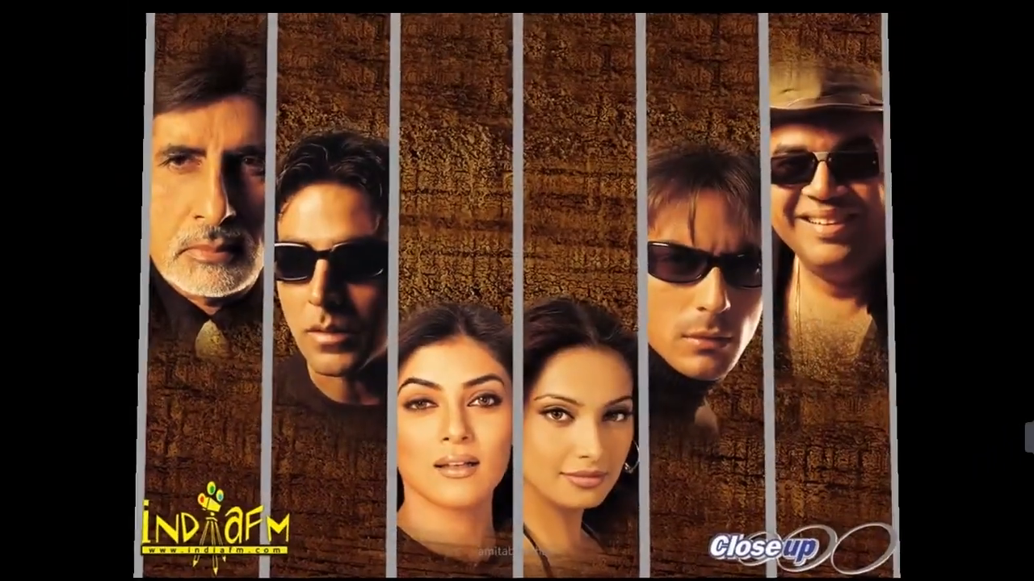
pyautogui.press('Escape')
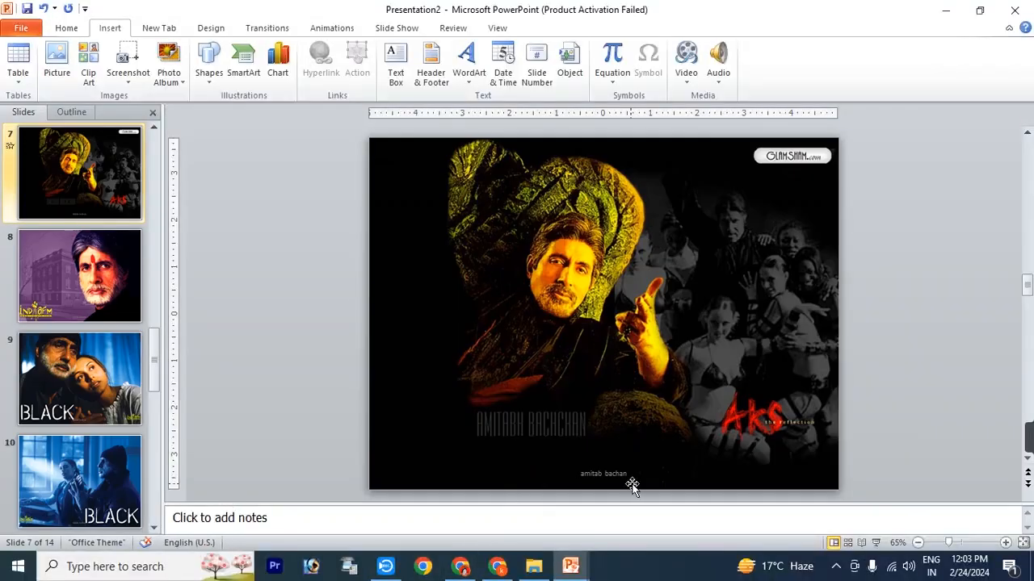
# Add orange WordArt to slide 7, place it near the picture's upper edge, and edit its text to "Your tgghhjgjext here"
pyautogui.click(467, 63)
pyautogui.click(518, 240)
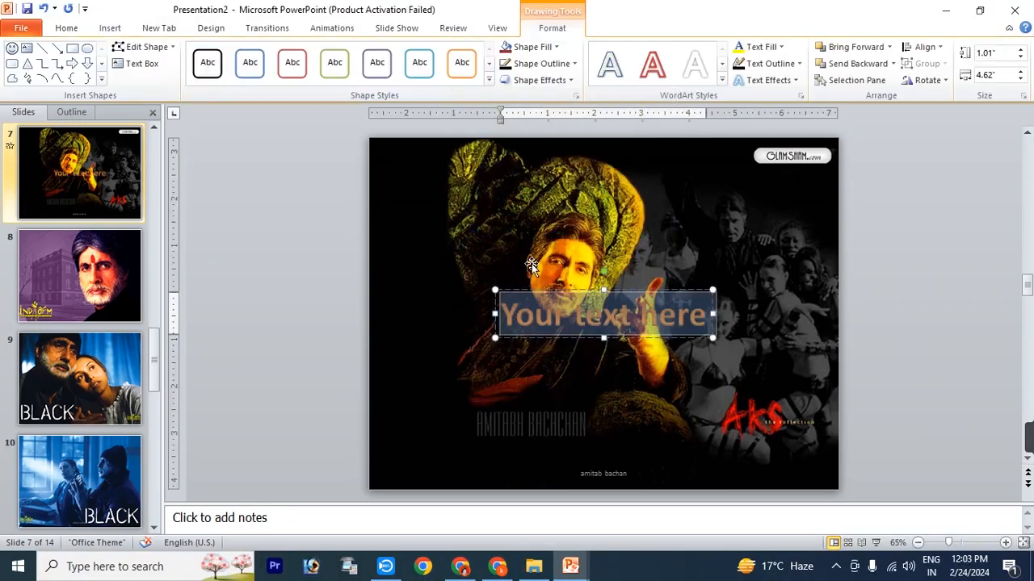
pyautogui.moveTo(587, 294); pyautogui.dragTo(584, 172)
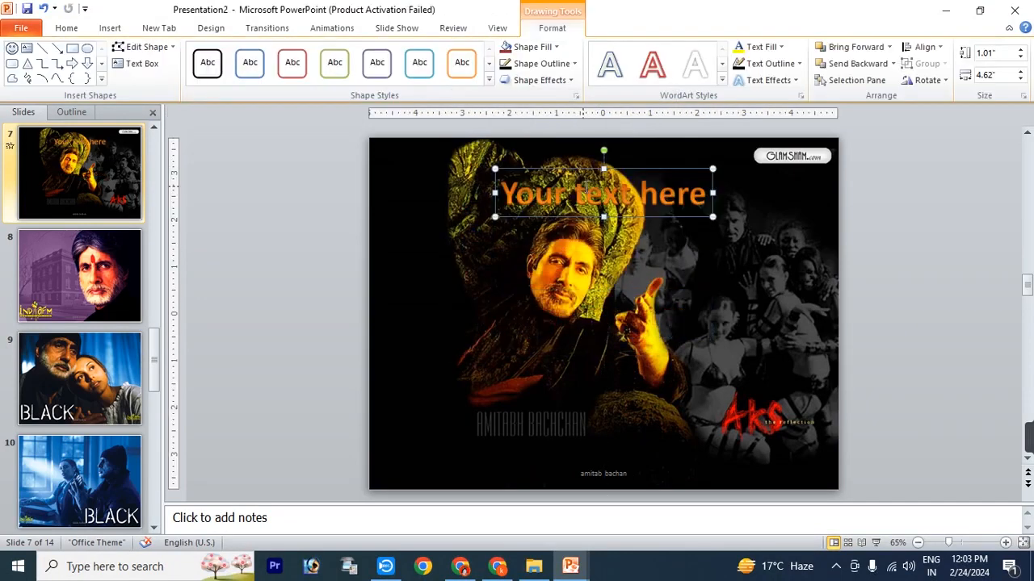
pyautogui.click(586, 188)
pyautogui.write('gghhjgj')
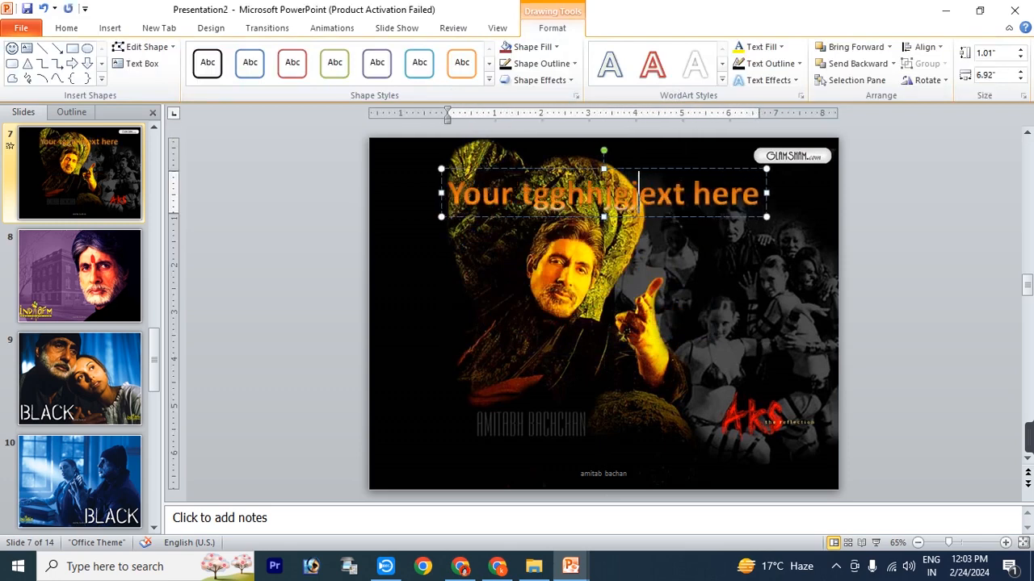
pyautogui.click(111, 27)
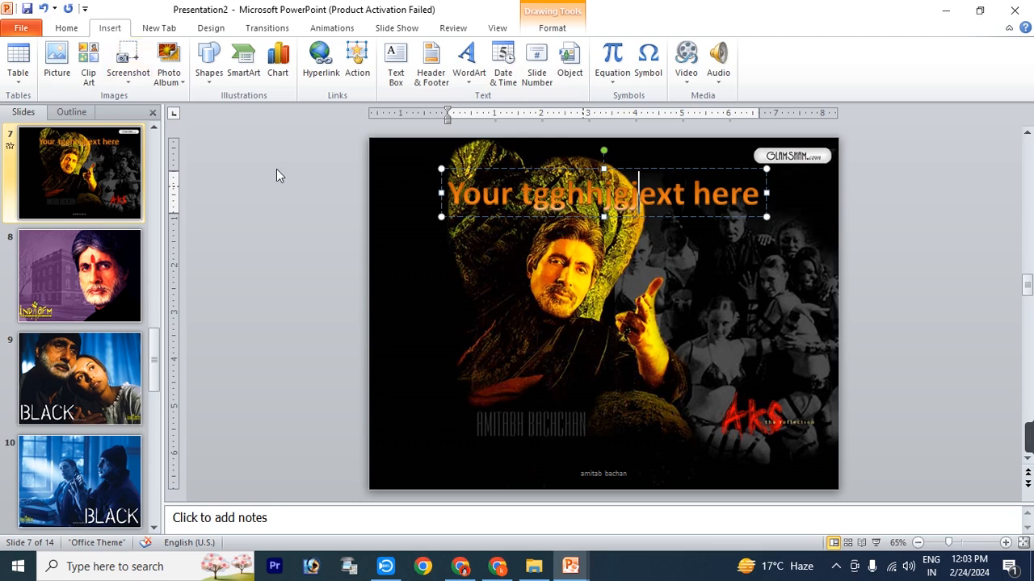
pyautogui.click(514, 216)
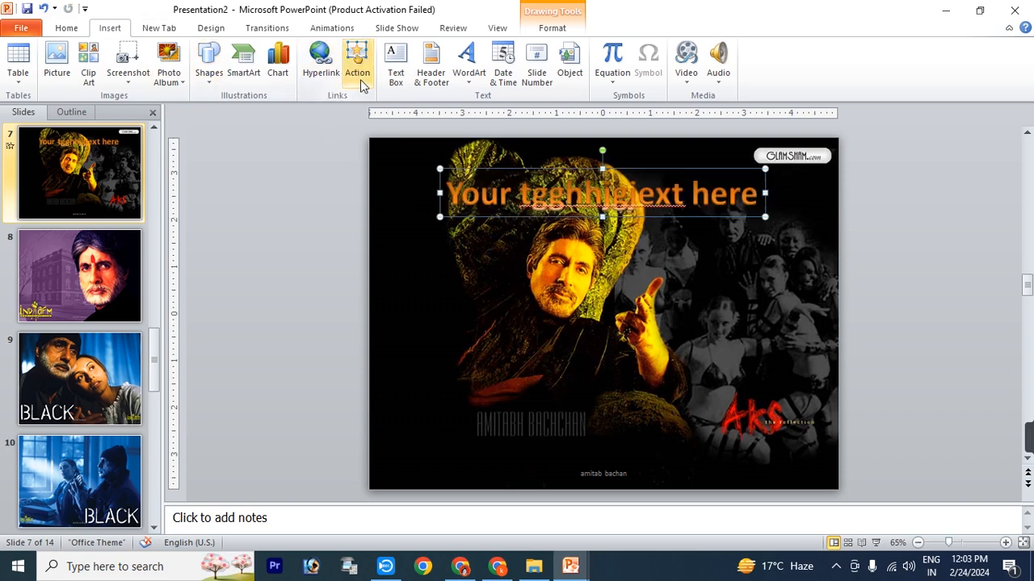
# Add an automatically updating date to all slides, and check it on slides 8 to 10
pyautogui.click(501, 70)
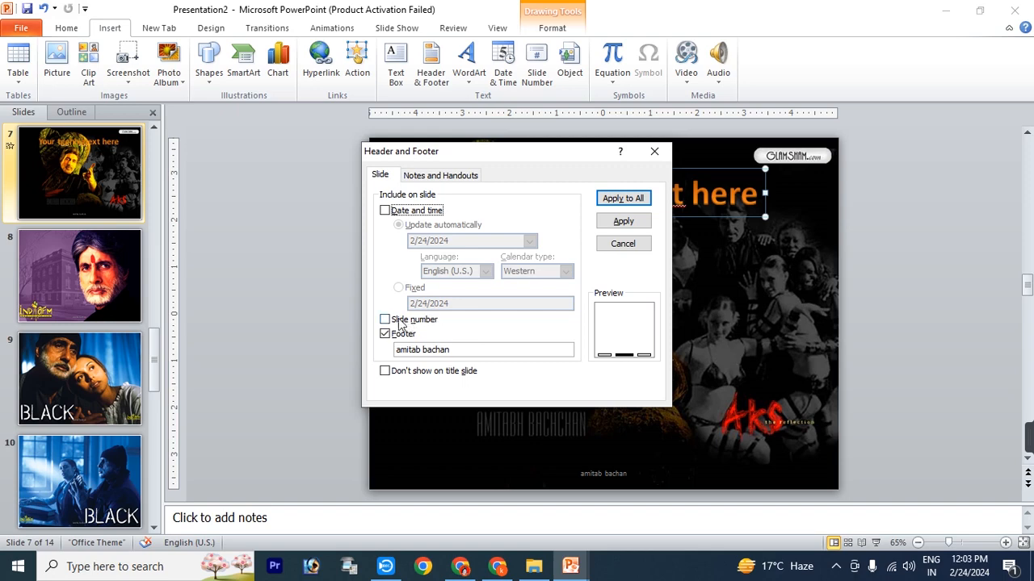
pyautogui.click(385, 211)
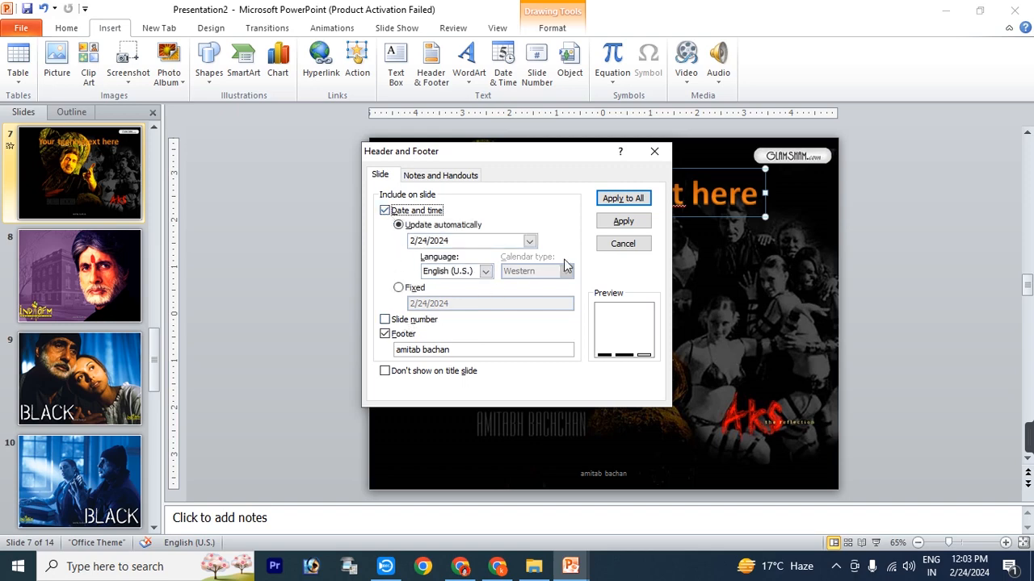
pyautogui.click(618, 198)
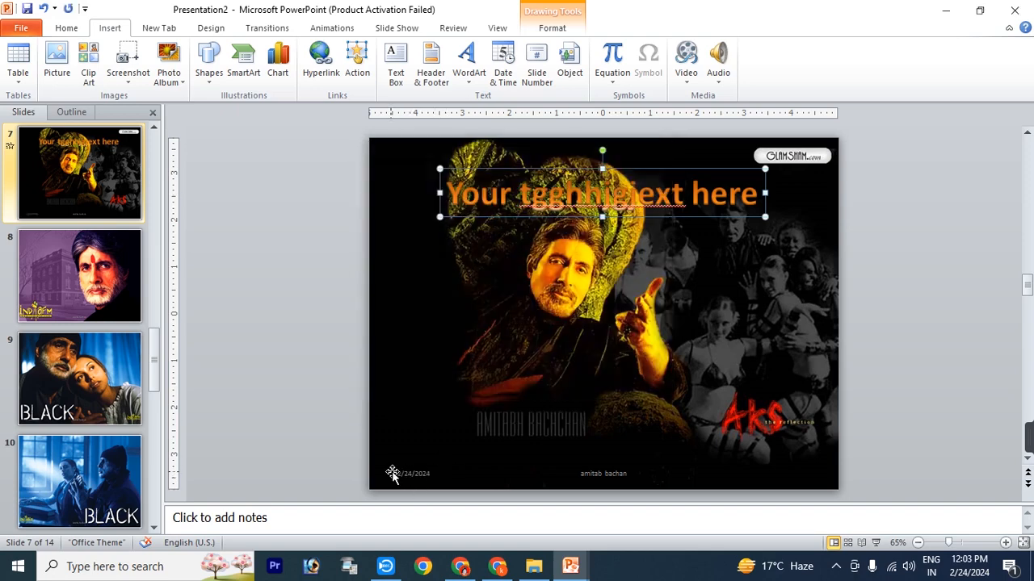
pyautogui.click(89, 292)
pyautogui.click(91, 394)
pyautogui.click(93, 499)
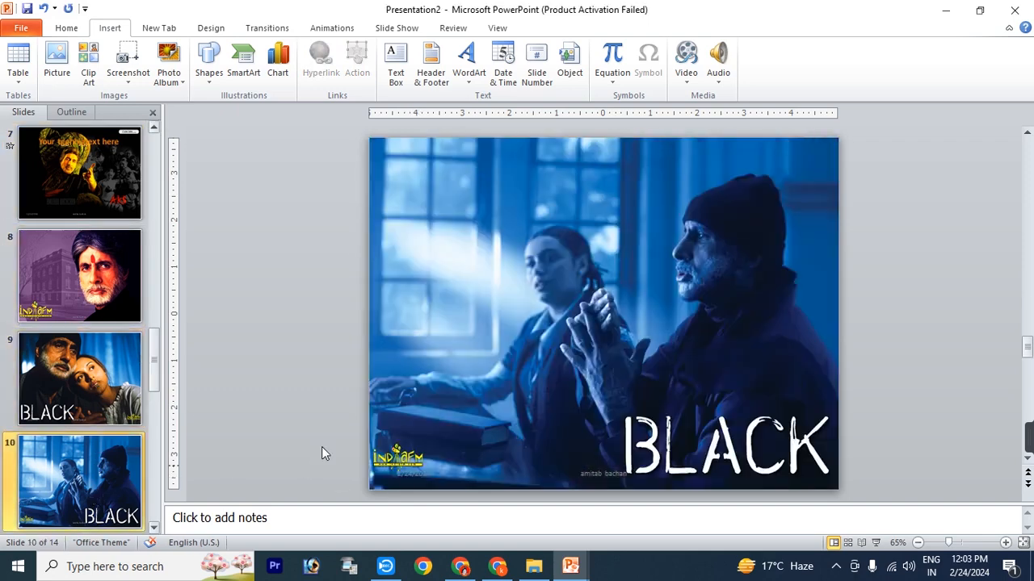
# Add slide numbers to all slides, and delete the full-slide picture from slide 10
pyautogui.click(535, 77)
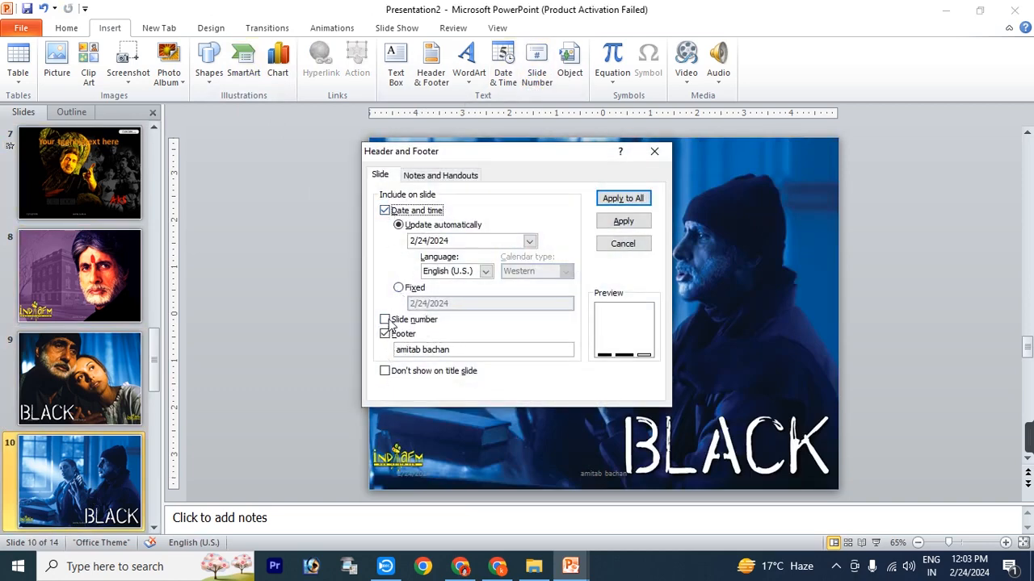
pyautogui.click(391, 323)
pyautogui.click(620, 197)
pyautogui.click(661, 343)
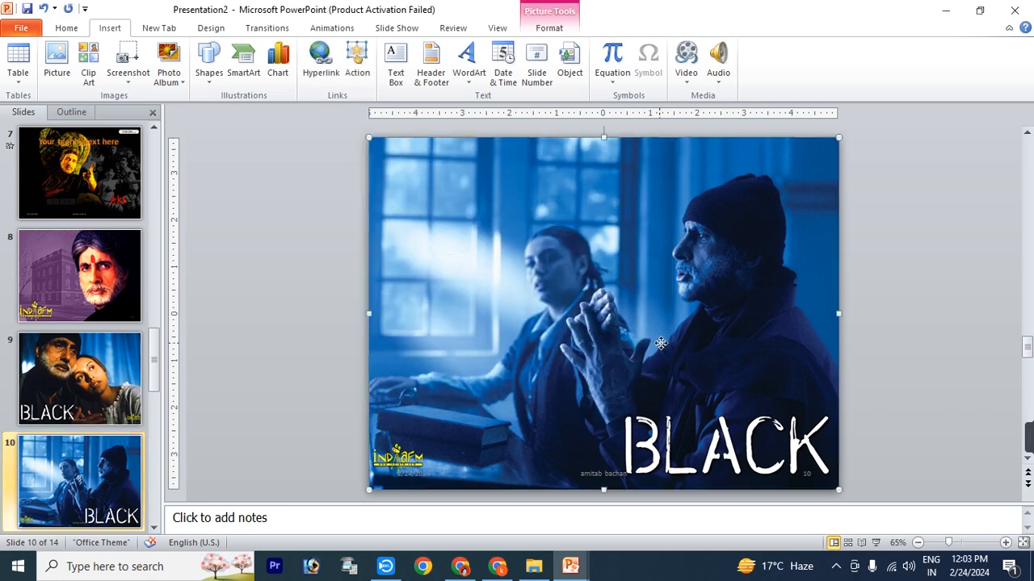
pyautogui.press('Delete')
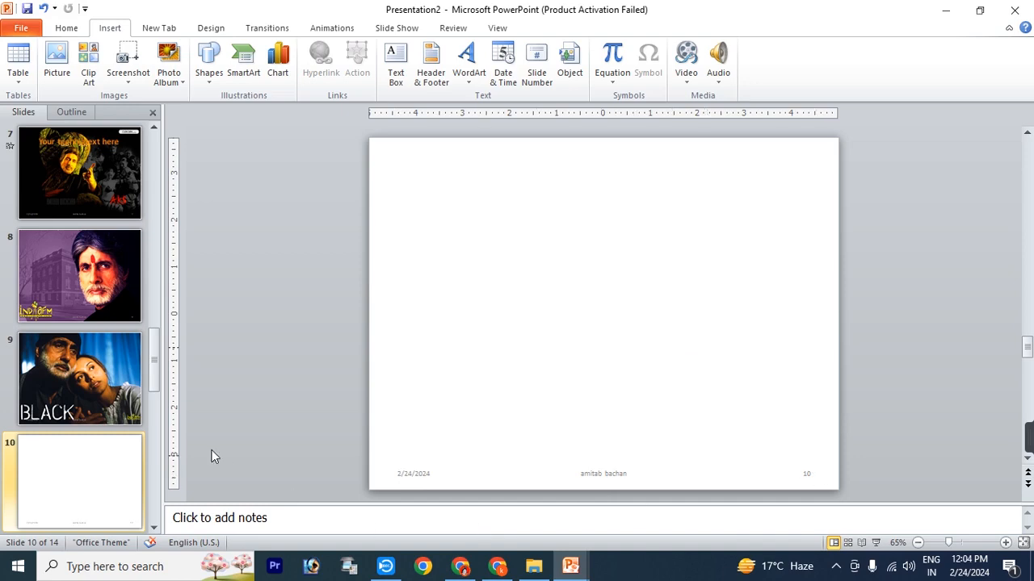
# Insert the file "2 line.docx" from the Documents folder as an object on slide 7
pyautogui.click(72, 380)
pyautogui.moveTo(90, 254); pyautogui.dragTo(81, 220)
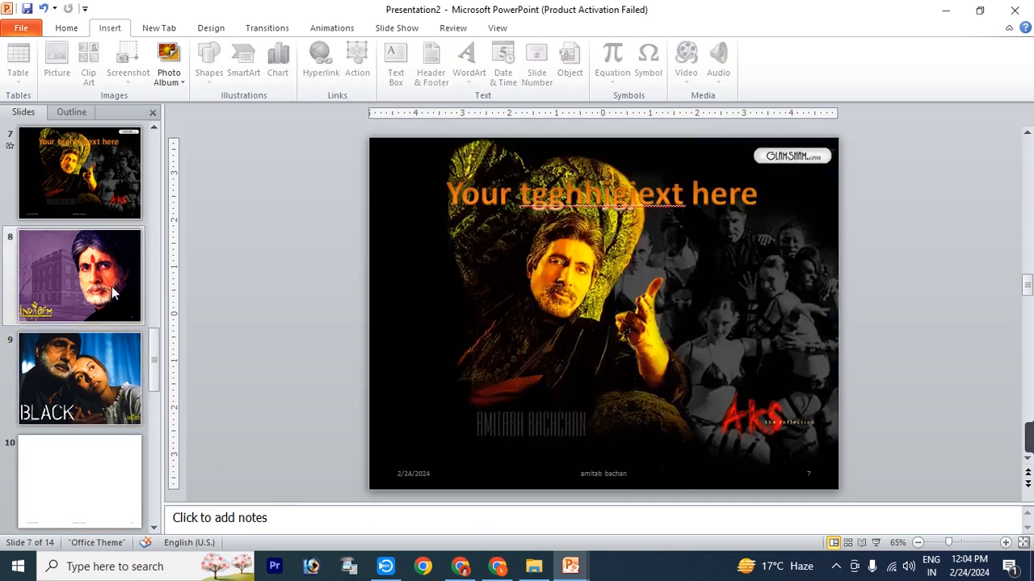
pyautogui.click(159, 29)
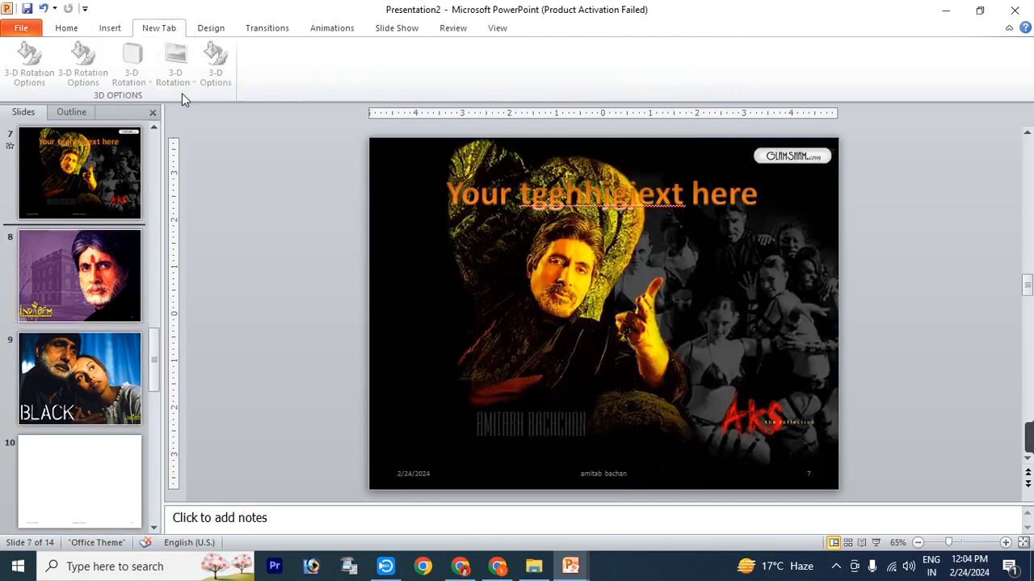
pyautogui.click(110, 28)
pyautogui.click(526, 178)
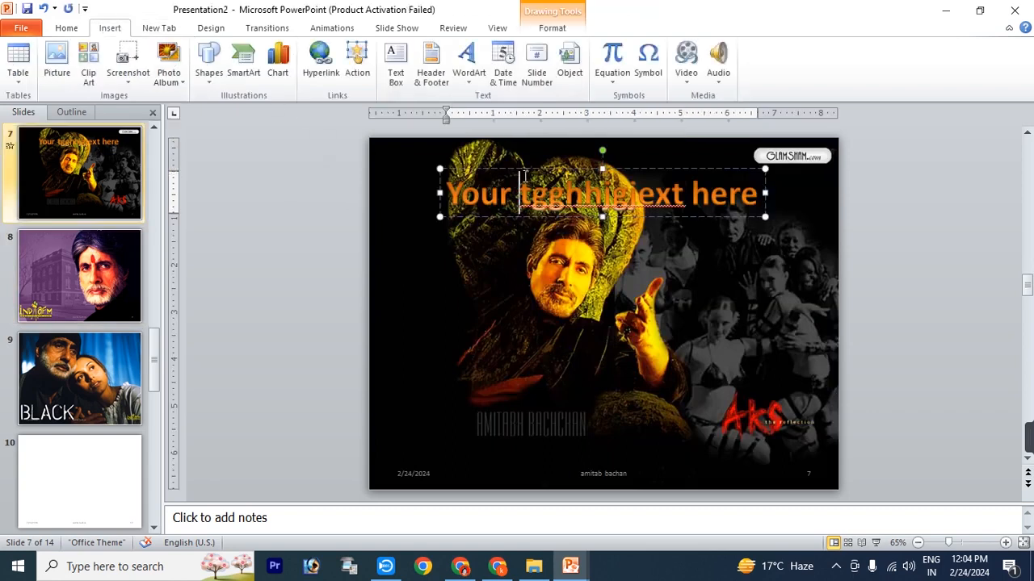
pyautogui.click(492, 149)
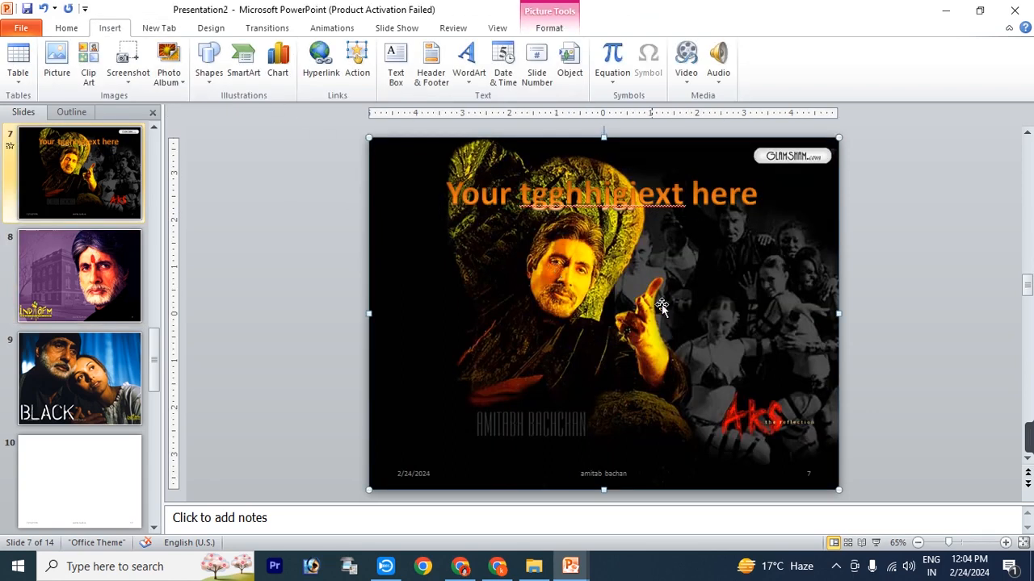
pyautogui.click(569, 74)
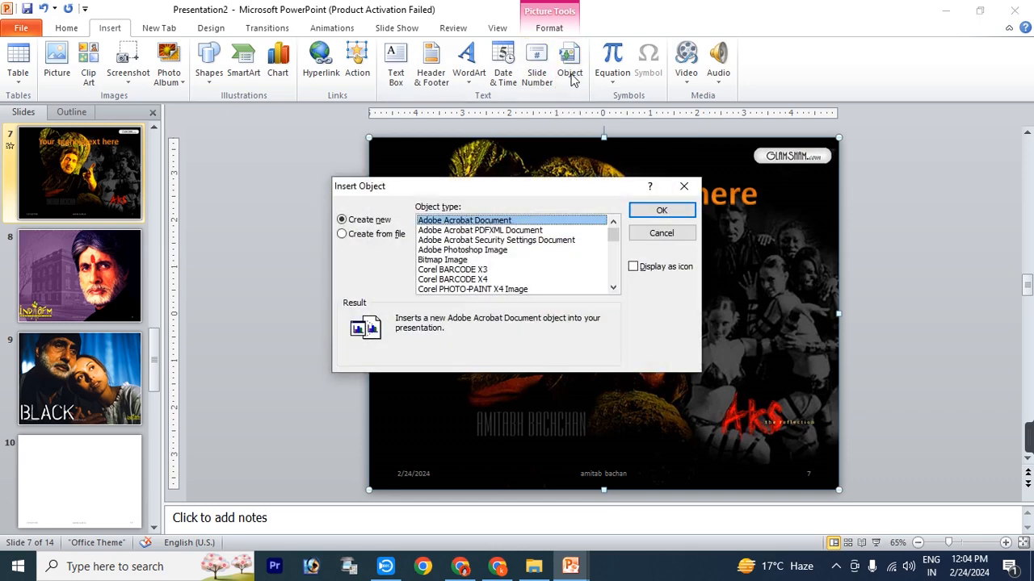
pyautogui.click(367, 235)
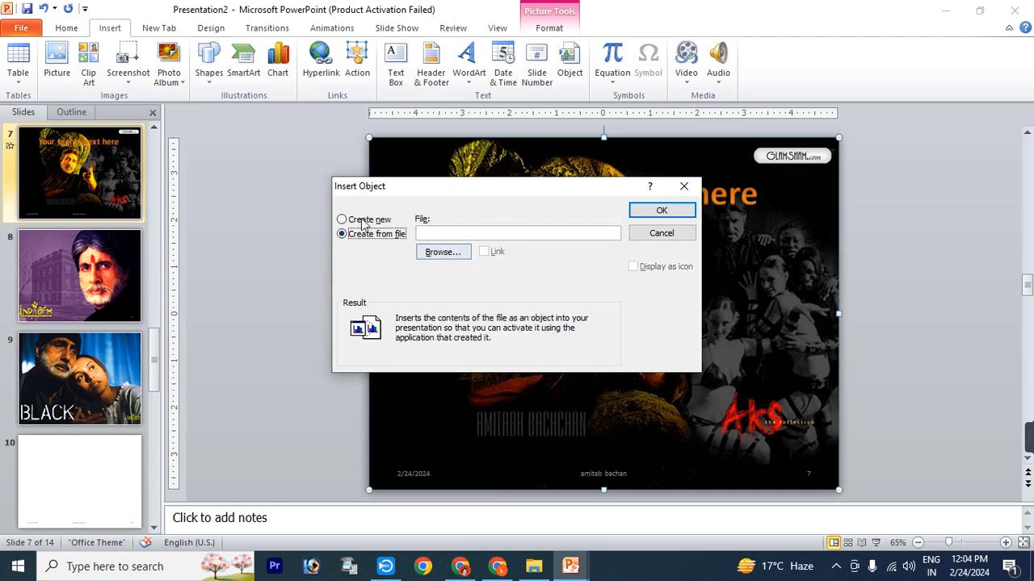
pyautogui.click(370, 223)
pyautogui.click(367, 235)
pyautogui.click(445, 254)
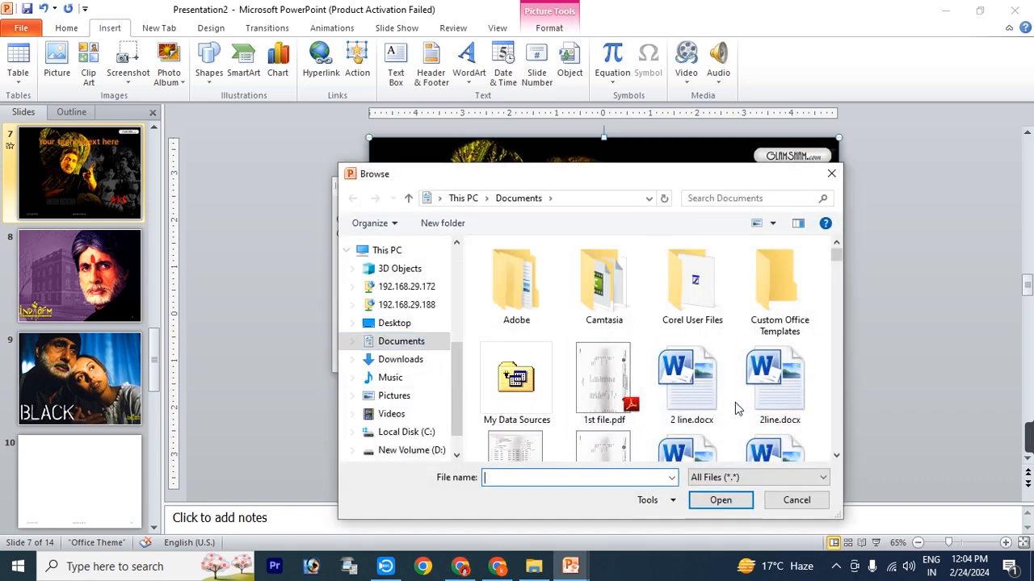
pyautogui.click(701, 393)
pyautogui.click(723, 499)
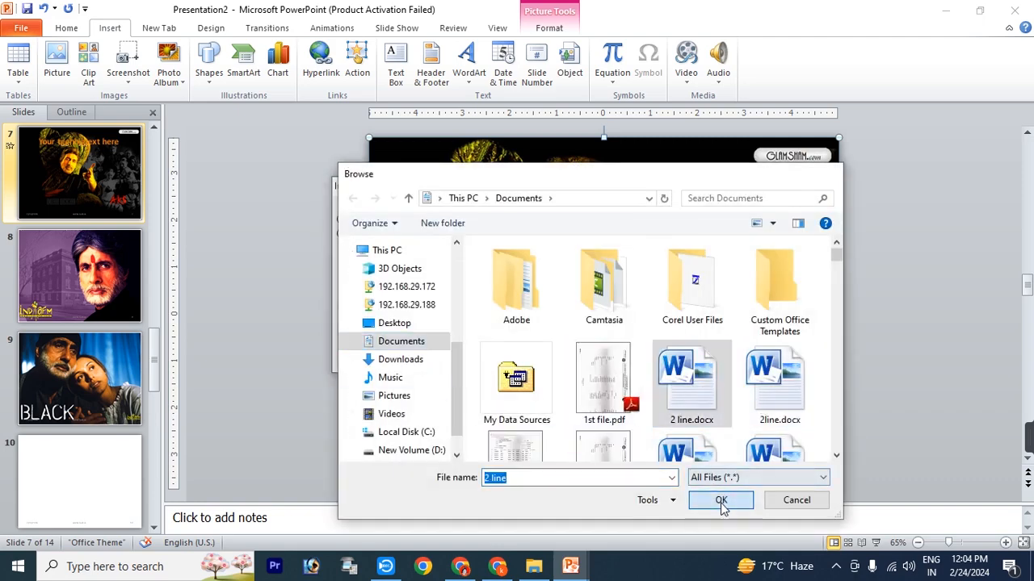
pyautogui.click(661, 212)
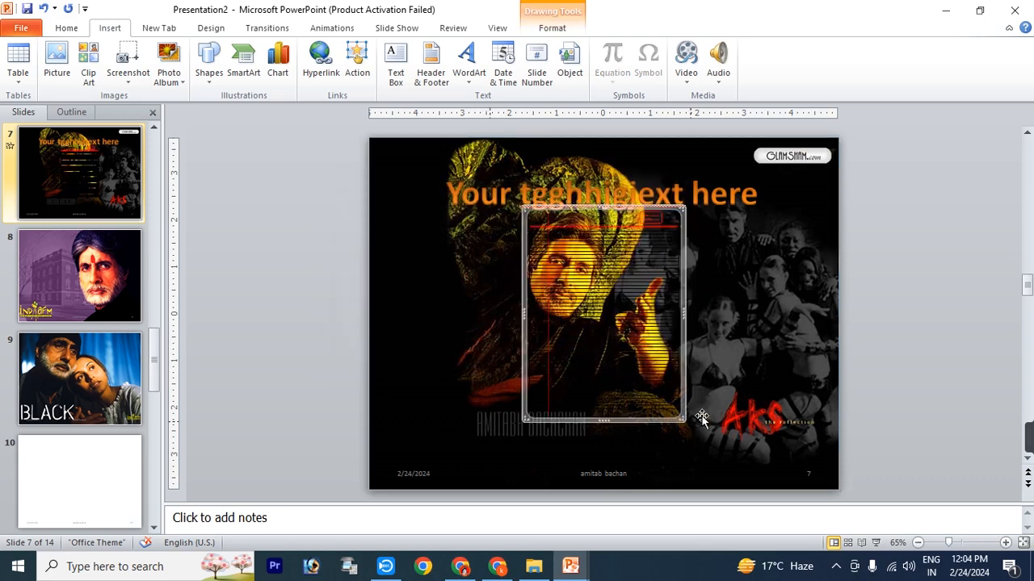
# Delete the background picture from slide 7, and enlarge the embedded document down to the slide's lower edge
pyautogui.press('Delete')
pyautogui.click(652, 352)
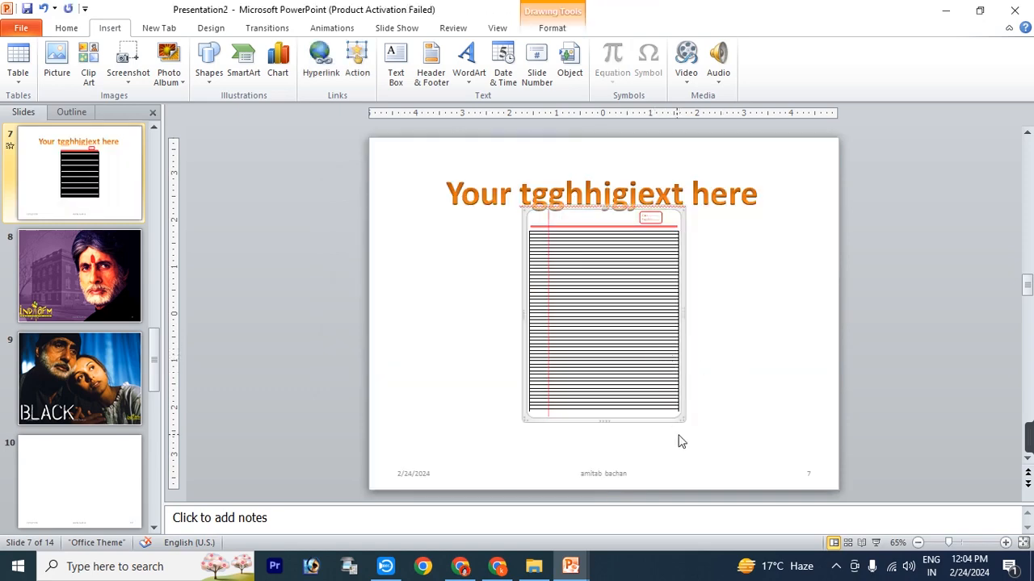
pyautogui.moveTo(685, 421); pyautogui.dragTo(732, 485)
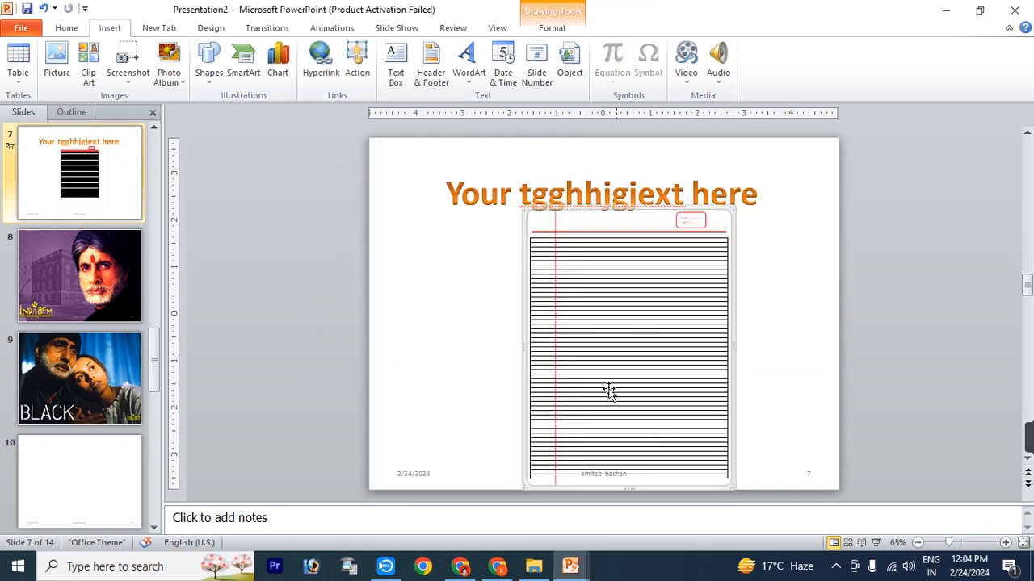
# Delete the WordArt from slide 7, and enlarge the embedded document up to the slide's upper edge
pyautogui.click(487, 180)
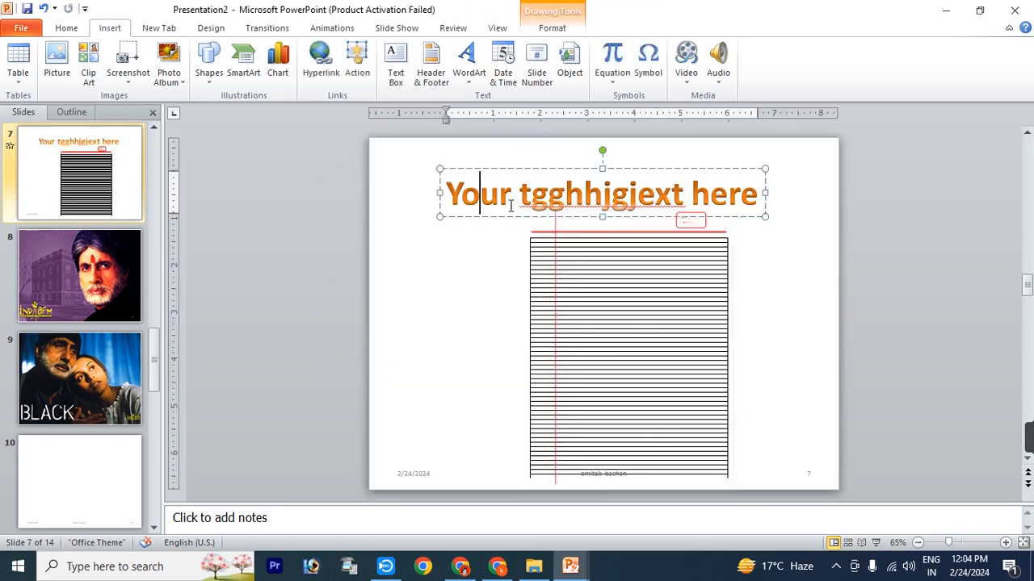
pyautogui.click(510, 218)
pyautogui.press('Delete')
pyautogui.click(531, 212)
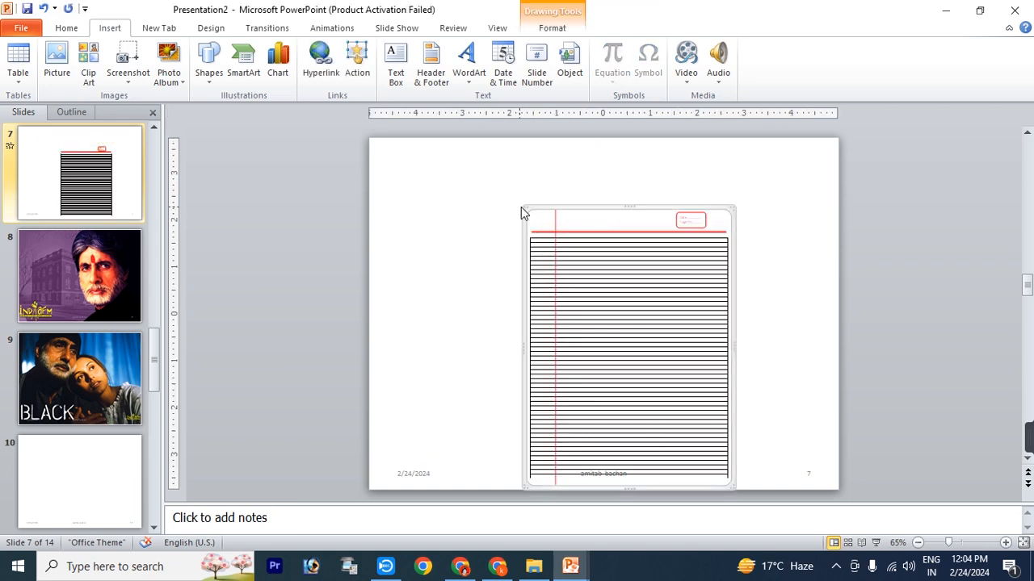
pyautogui.moveTo(525, 209); pyautogui.dragTo(471, 169)
pyautogui.click(779, 261)
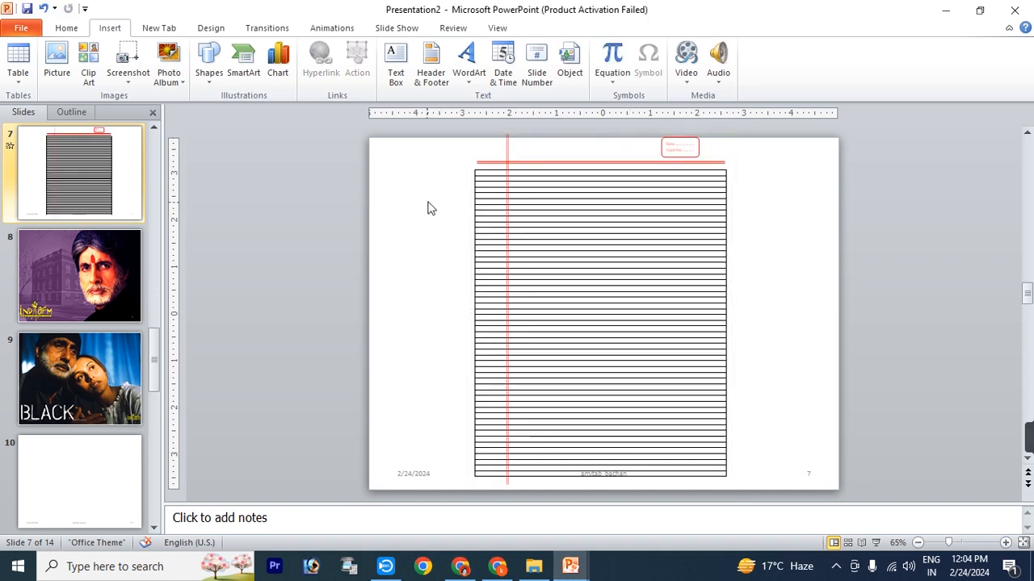
# Insert an equation placeholder over the embedded document, and delete both objects from slide 7
pyautogui.click(611, 58)
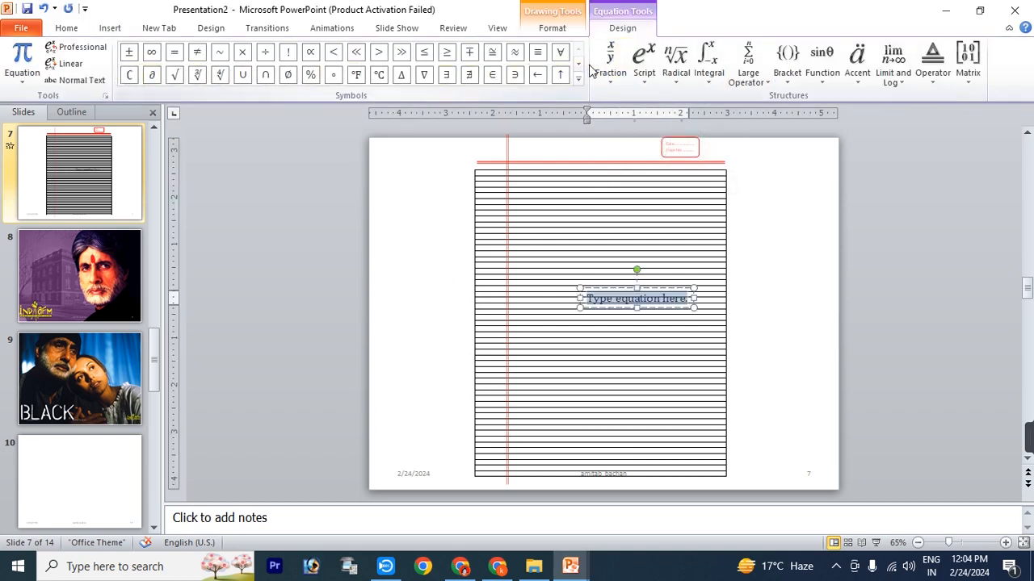
pyautogui.click(631, 267)
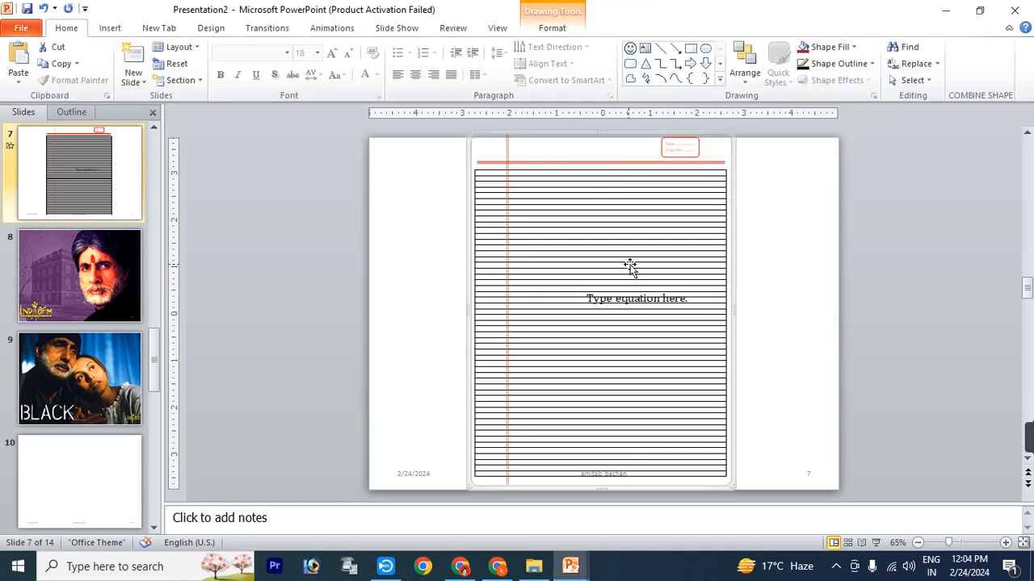
pyautogui.press('Delete')
pyautogui.click(584, 304)
pyautogui.press('Delete')
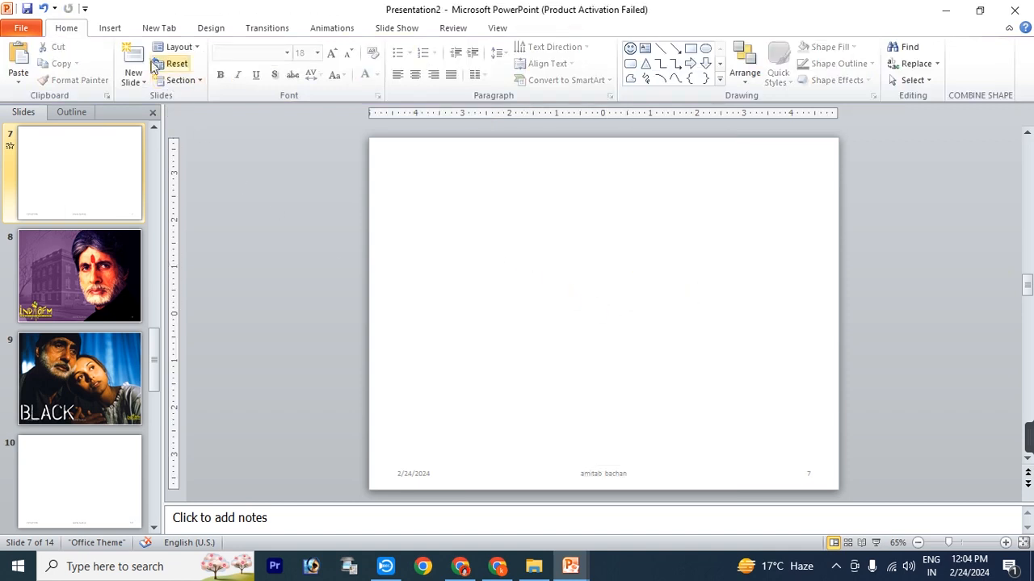
# Insert a new equation placeholder in the upper part of slide 7, and set its font size to 48
pyautogui.click(109, 30)
pyautogui.click(613, 55)
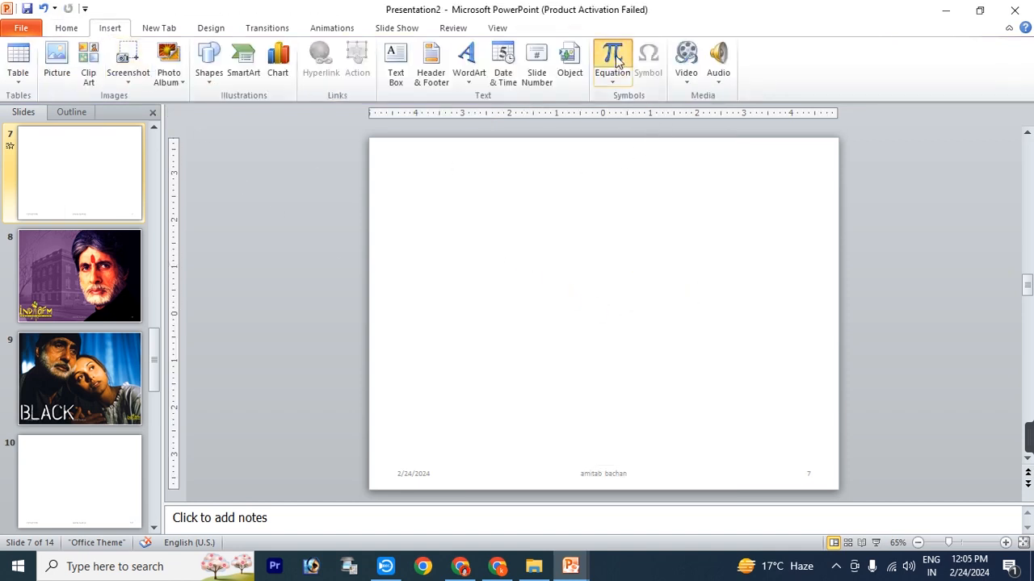
pyautogui.moveTo(596, 291); pyautogui.dragTo(467, 231)
pyautogui.click(67, 28)
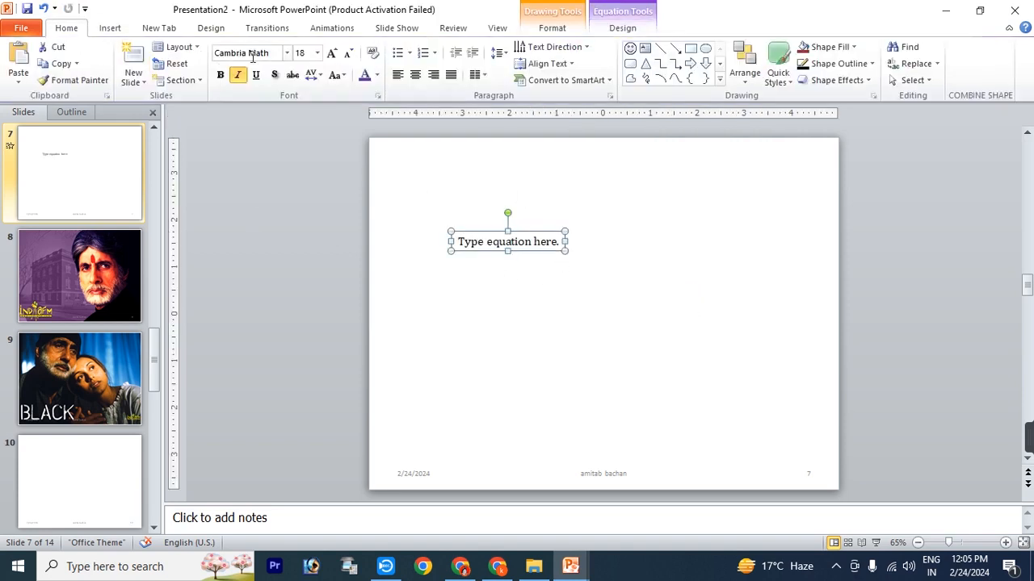
pyautogui.click(332, 53)
pyautogui.click(332, 53)
pyautogui.click(332, 53)
pyautogui.click(331, 53)
pyautogui.click(332, 53)
pyautogui.click(332, 53)
pyautogui.click(332, 53)
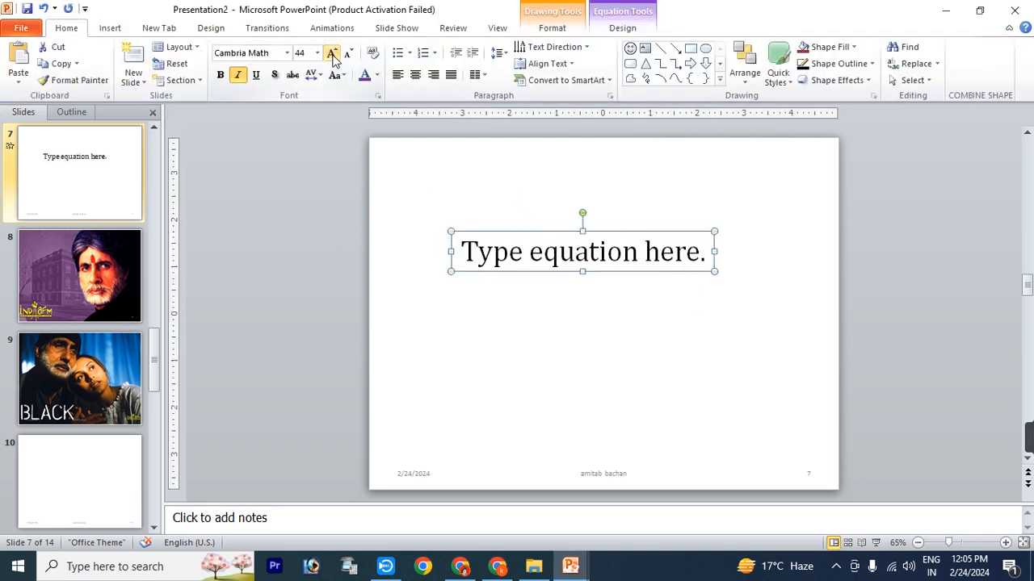
pyautogui.click(332, 53)
# Enter "Area = 2π" in the equation placeholder on slide 7, using the pi symbol from the Basic Math set
pyautogui.click(478, 257)
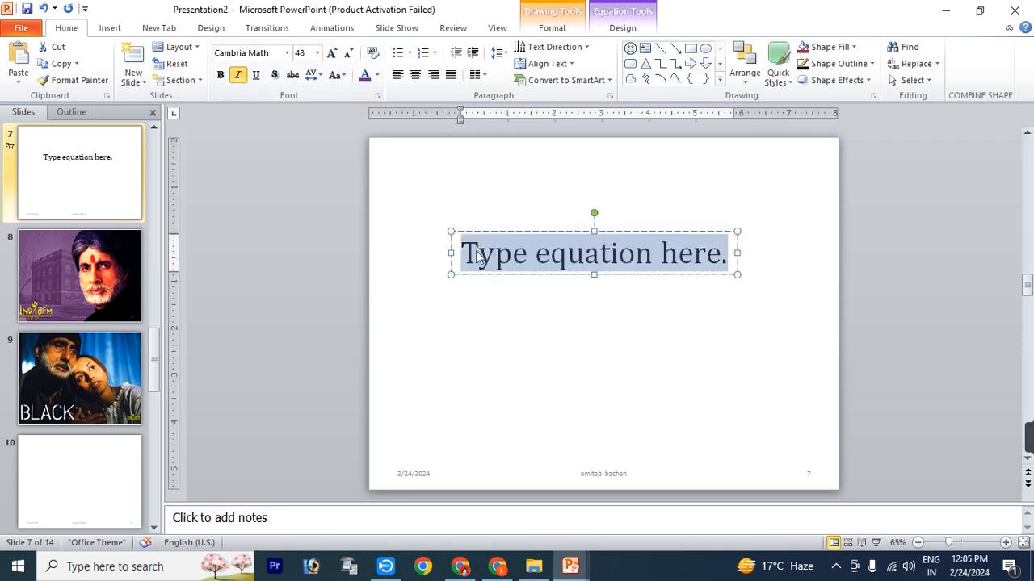
pyautogui.write('Area =')
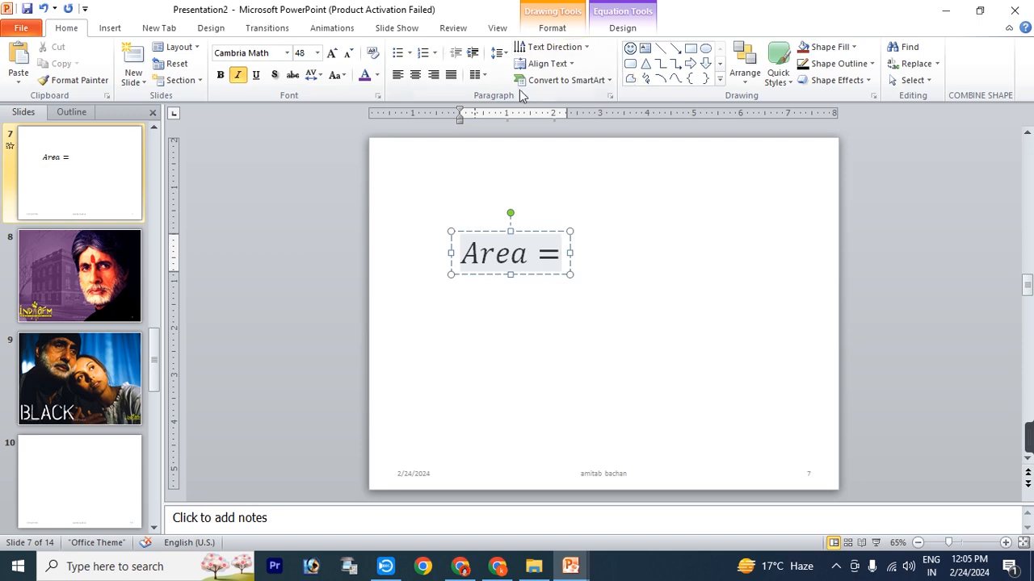
pyautogui.click(110, 28)
pyautogui.click(611, 65)
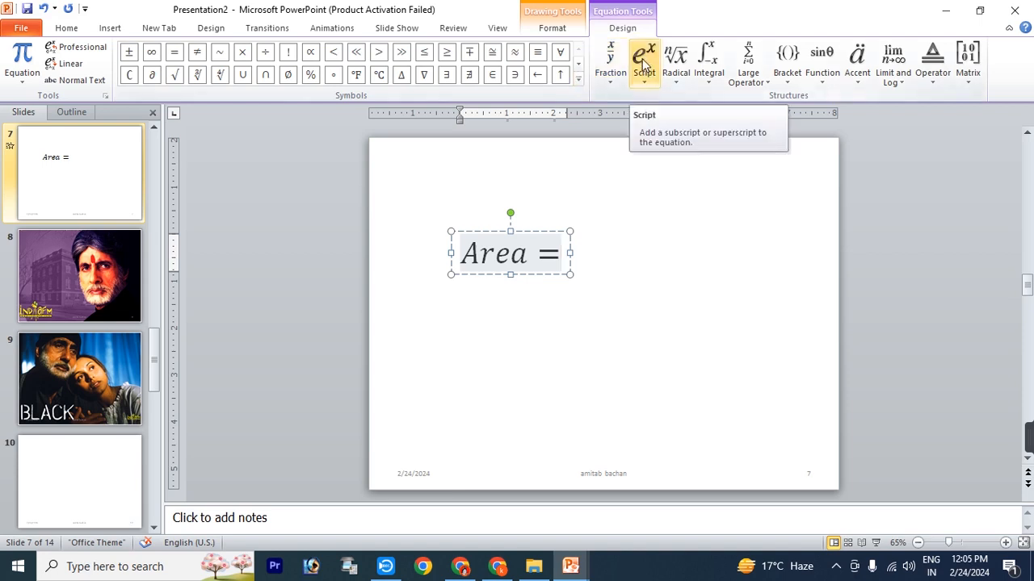
pyautogui.write('2')
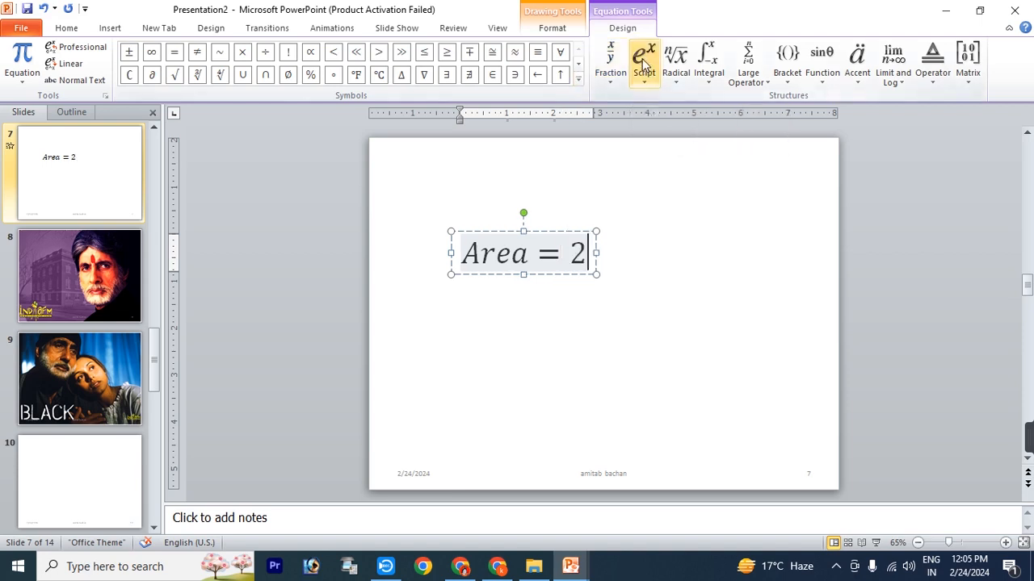
pyautogui.click(578, 79)
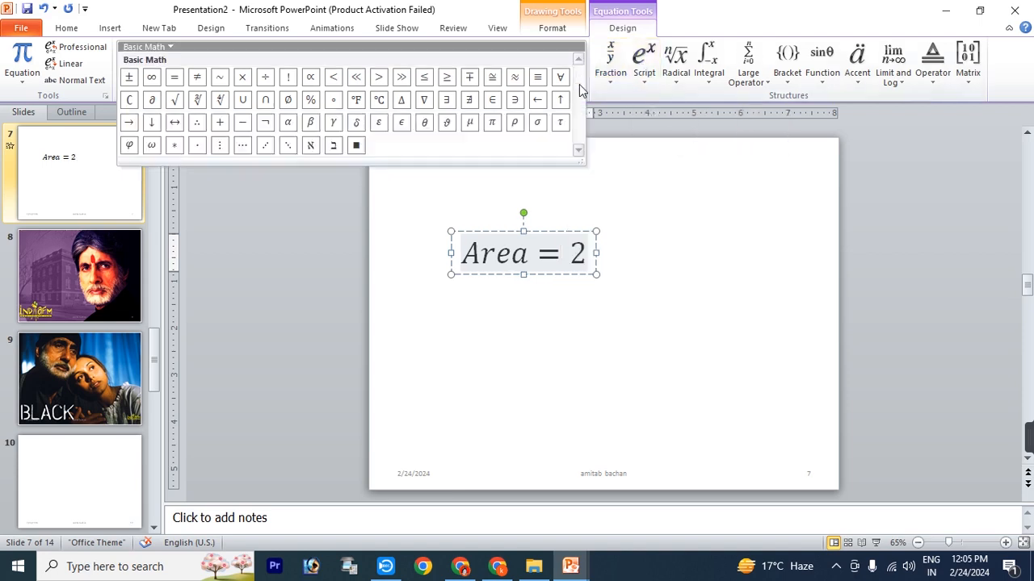
pyautogui.click(492, 122)
# Add a superscript structure at the end of the equation, with r as the base and 2 as the exponent
pyautogui.click(645, 75)
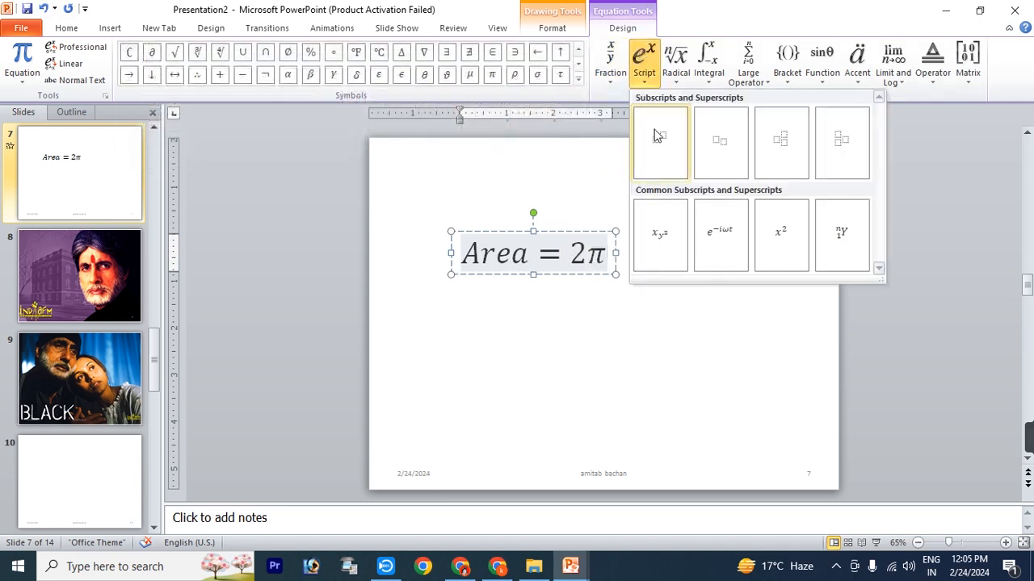
pyautogui.click(659, 151)
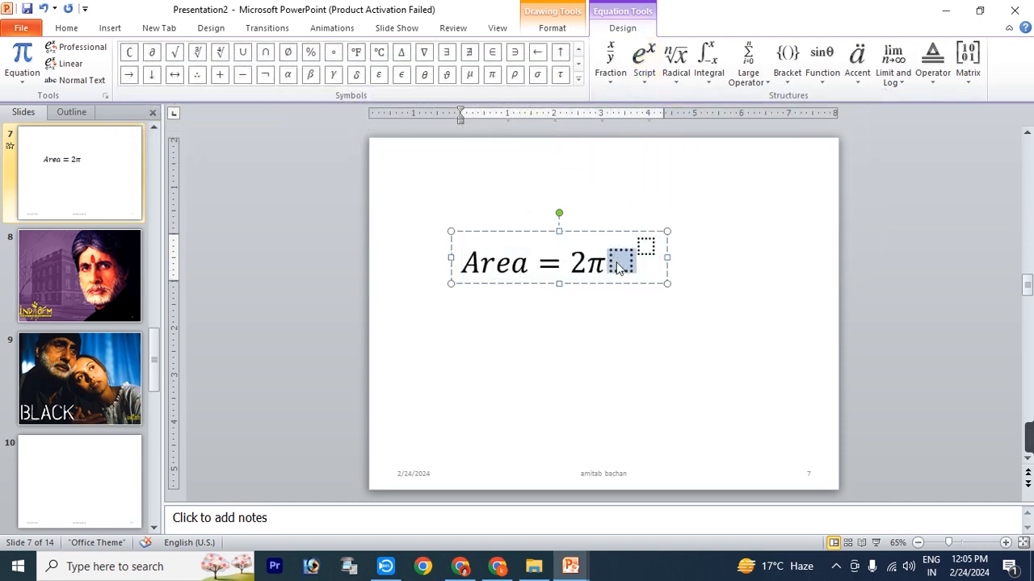
pyautogui.write('r')
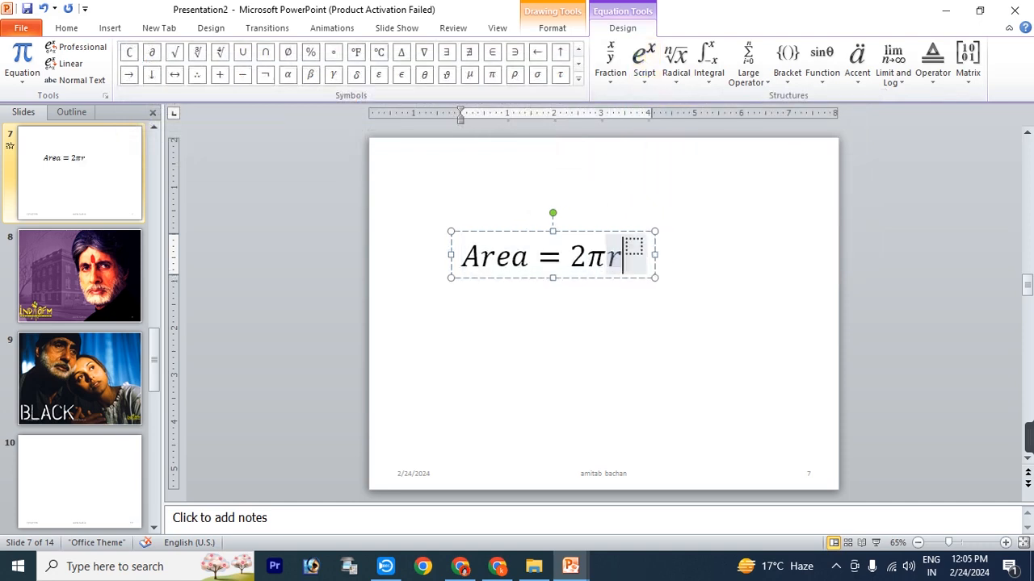
pyautogui.click(634, 246)
pyautogui.write('2')
pyautogui.click(705, 295)
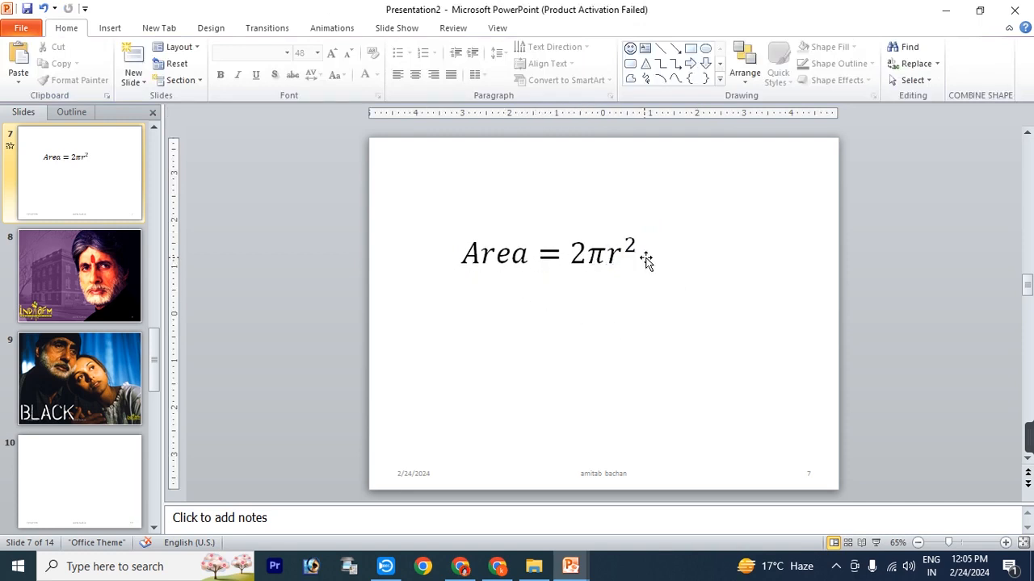
# Insert the Segoe UI Emoji key symbol (character code 1F511) after the area equation on slide 7
pyautogui.click(105, 30)
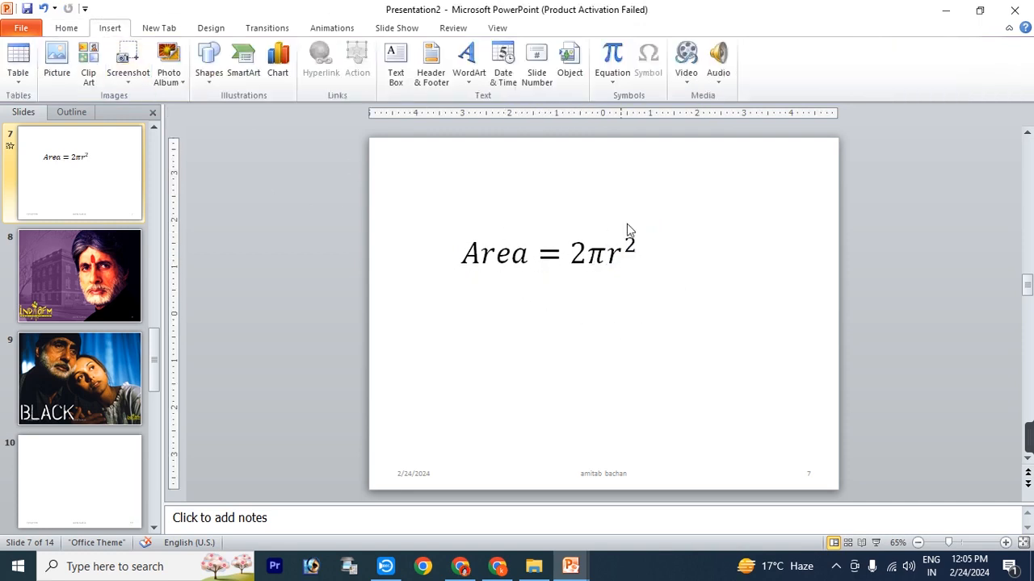
pyautogui.click(634, 253)
pyautogui.click(651, 74)
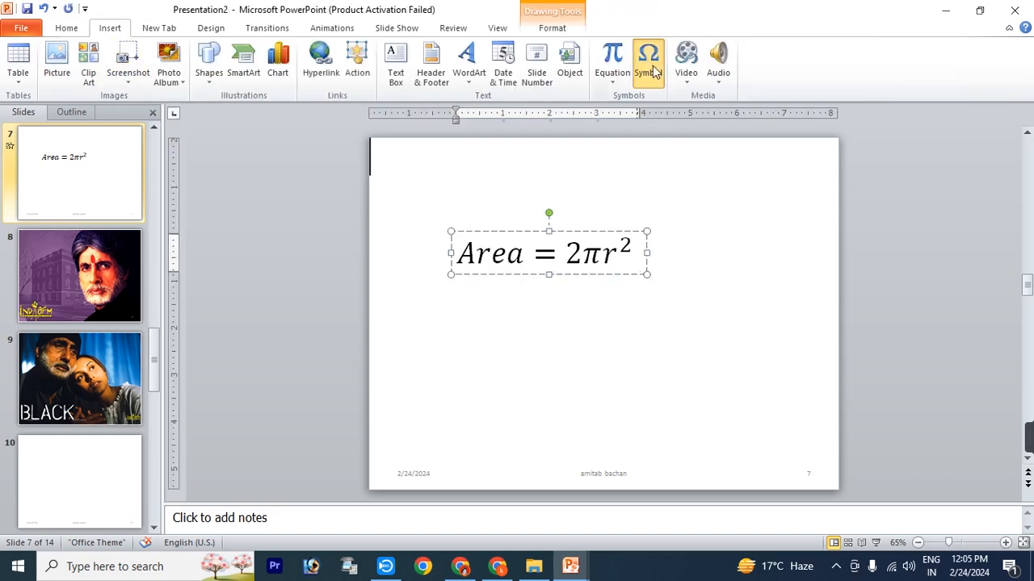
pyautogui.click(512, 354)
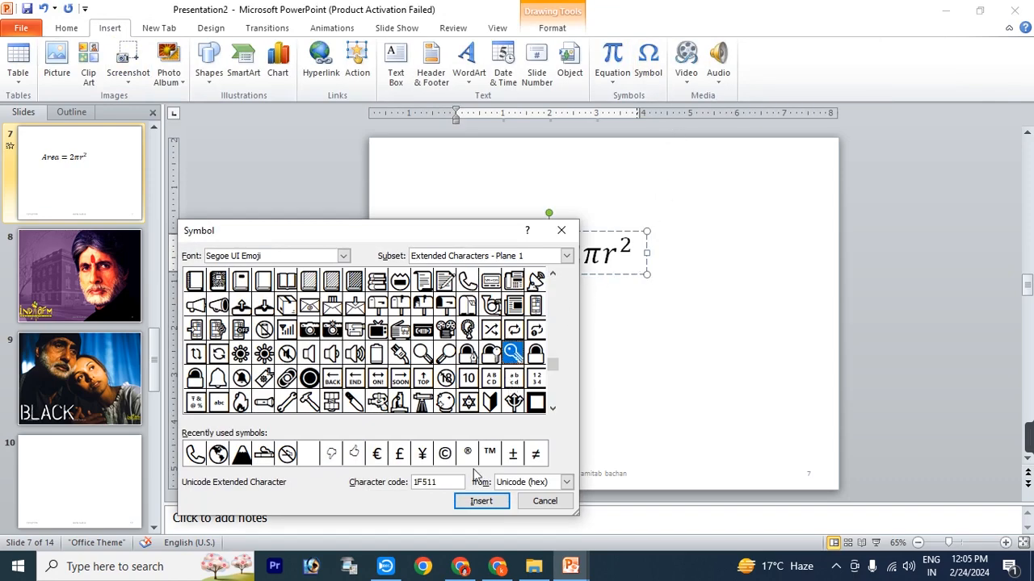
pyautogui.click(478, 501)
pyautogui.click(544, 501)
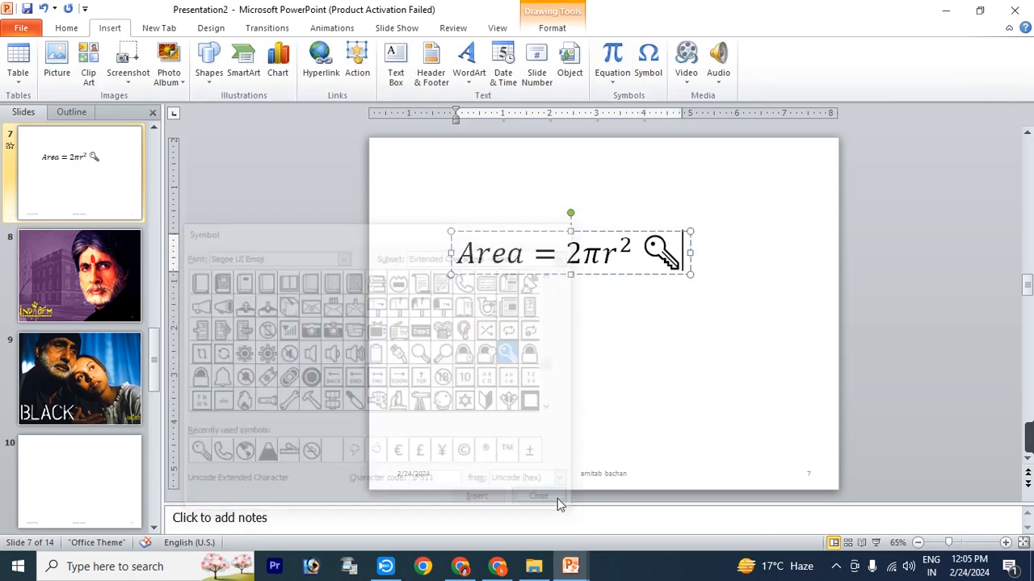
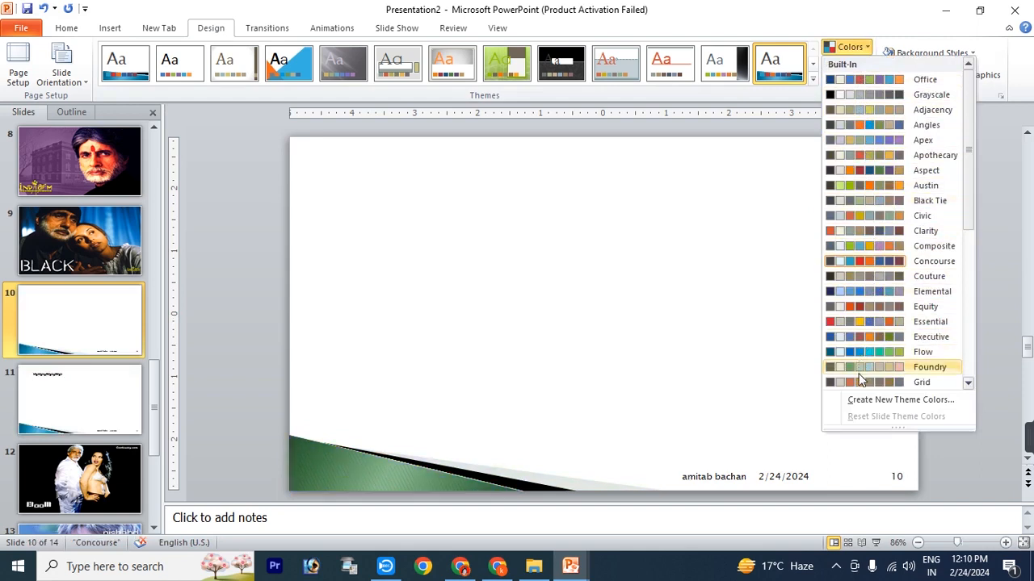
# Set the theme colors to Foundry and the theme fonts to Angles
pyautogui.click(859, 368)
pyautogui.click(851, 66)
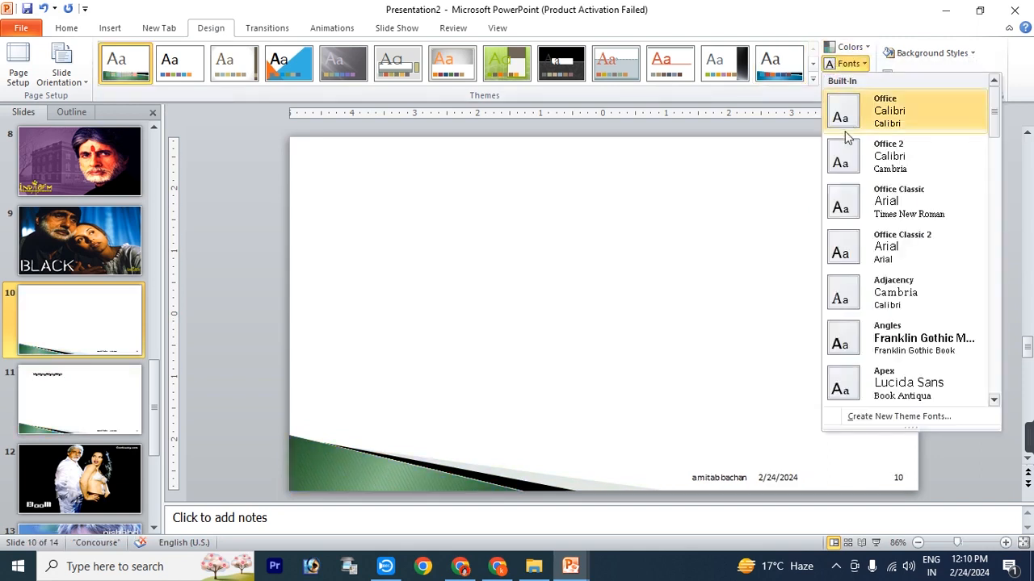
pyautogui.click(412, 223)
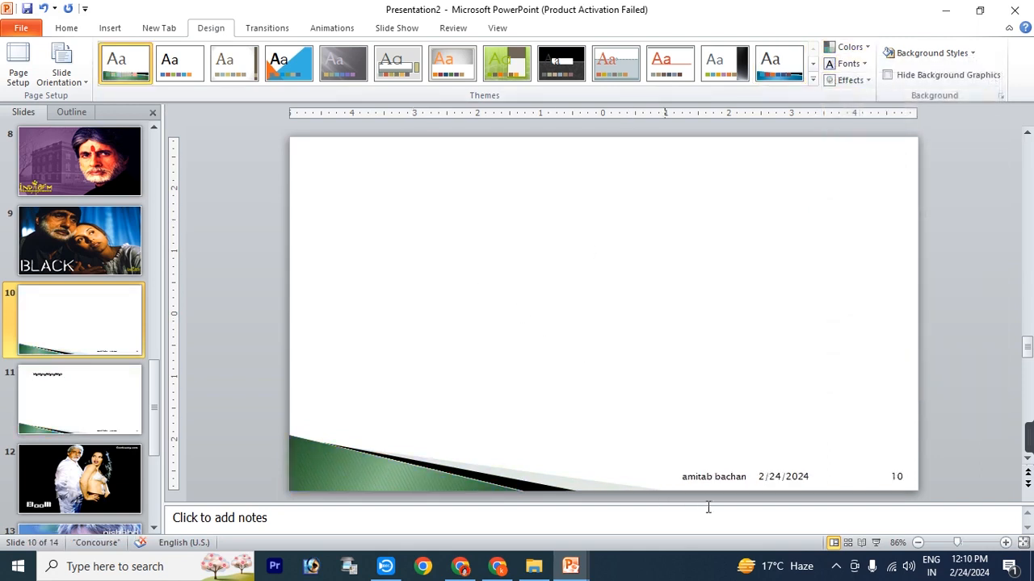
pyautogui.click(848, 64)
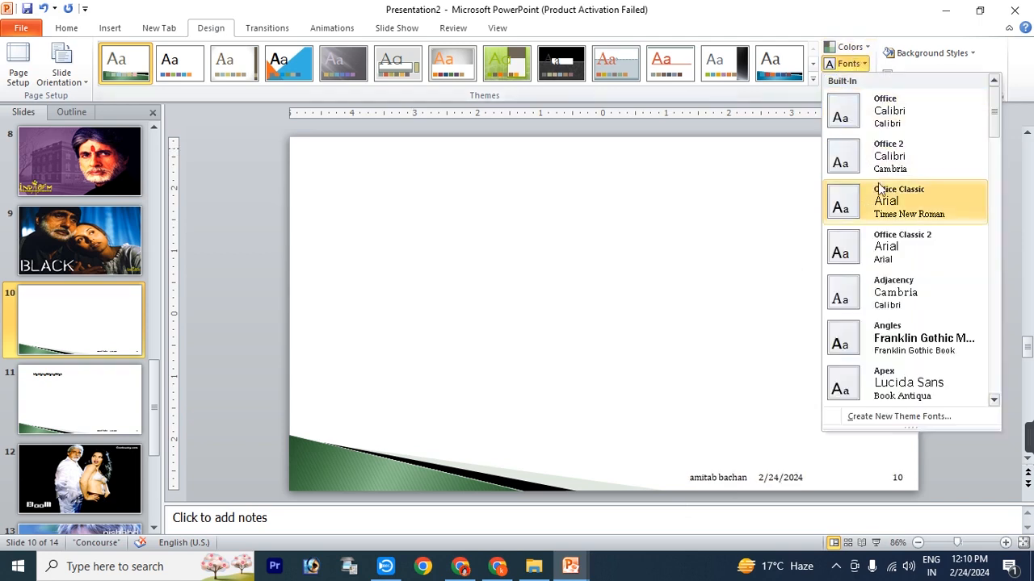
pyautogui.click(913, 339)
# Apply the Equity theme effects and the olive-grey textured background style
pyautogui.click(850, 81)
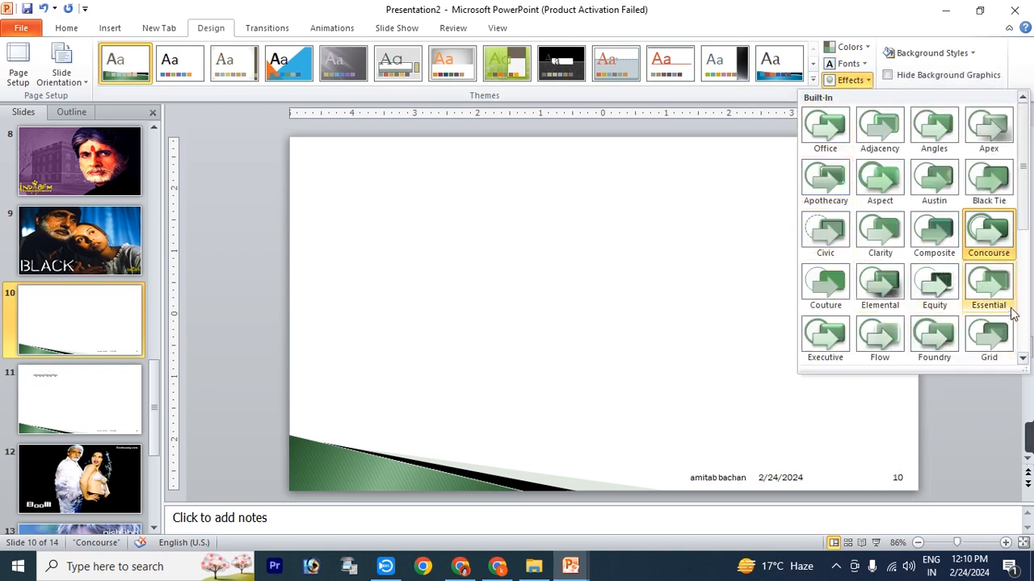
pyautogui.click(937, 289)
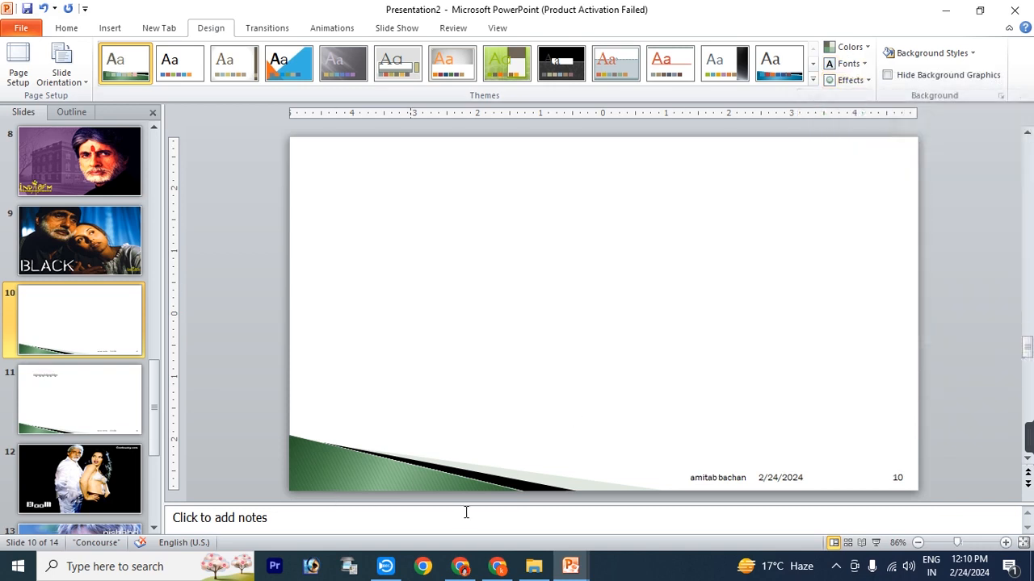
pyautogui.click(956, 53)
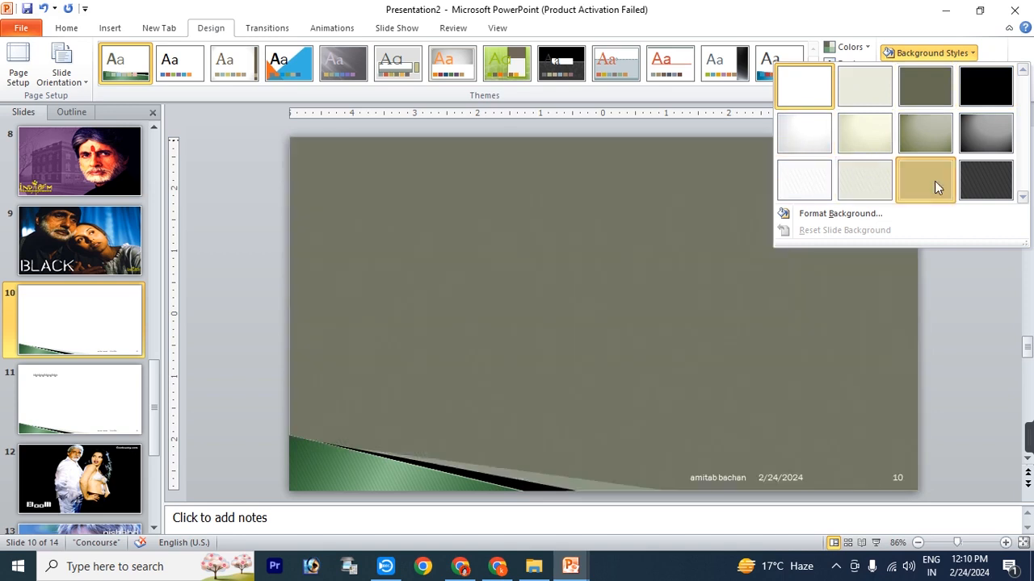
pyautogui.click(934, 184)
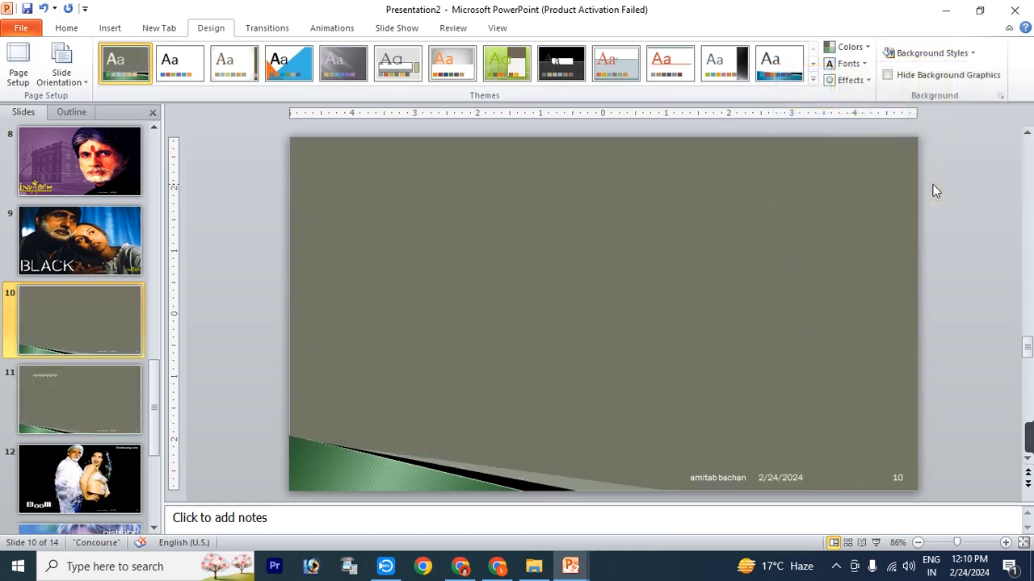
# Hide the background graphics on slide 10, and show them again
pyautogui.click(923, 80)
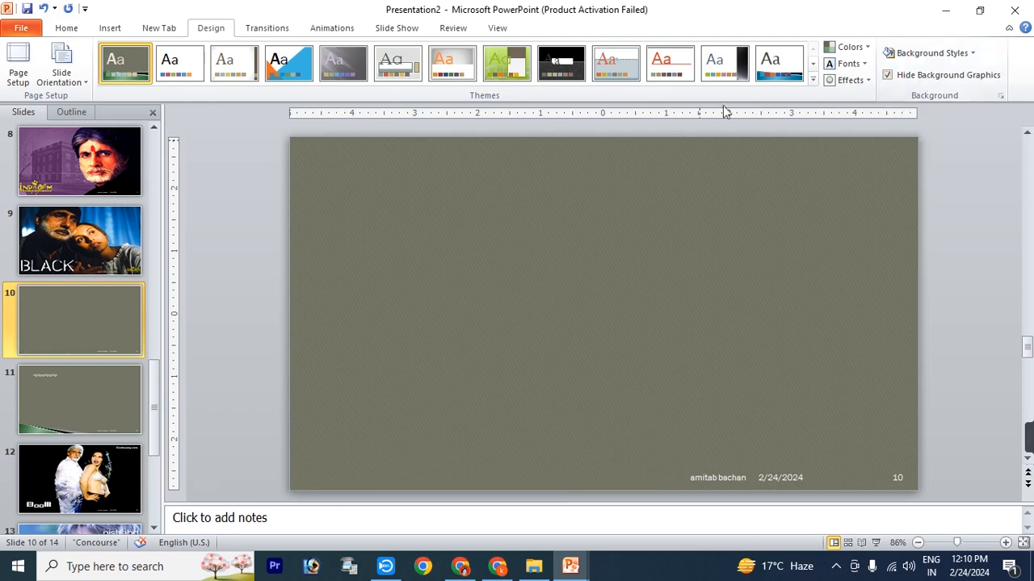
pyautogui.click(888, 76)
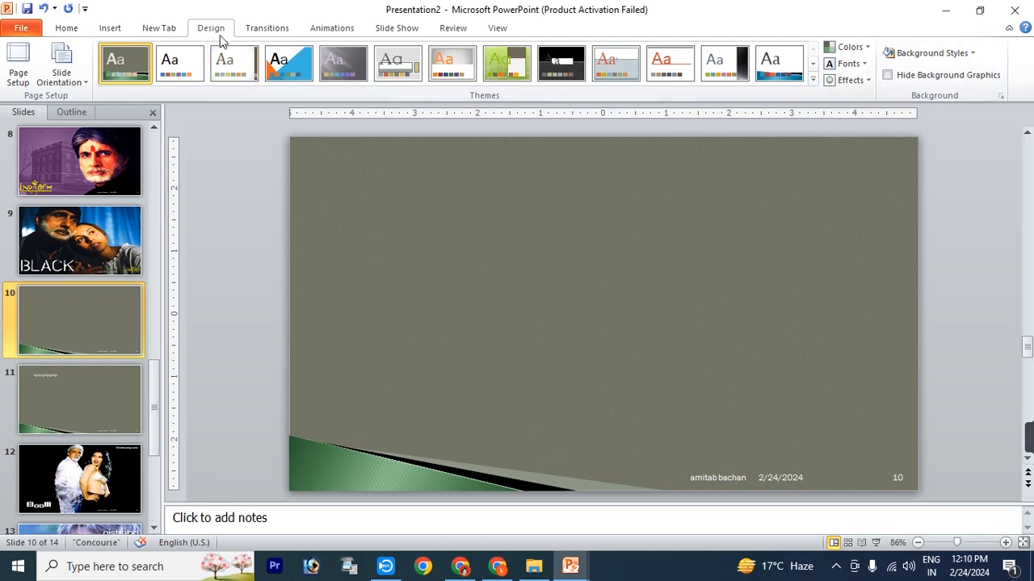
# Check the transitions of slides 2 and 3, and apply the Shred transition to slide 13
pyautogui.click(267, 29)
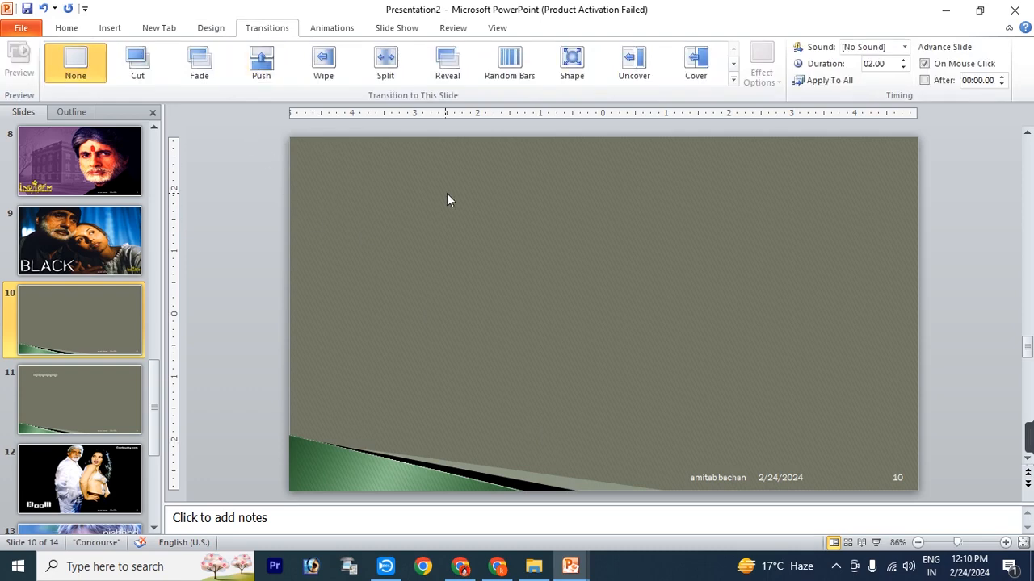
pyautogui.scroll(5, 73, 202)
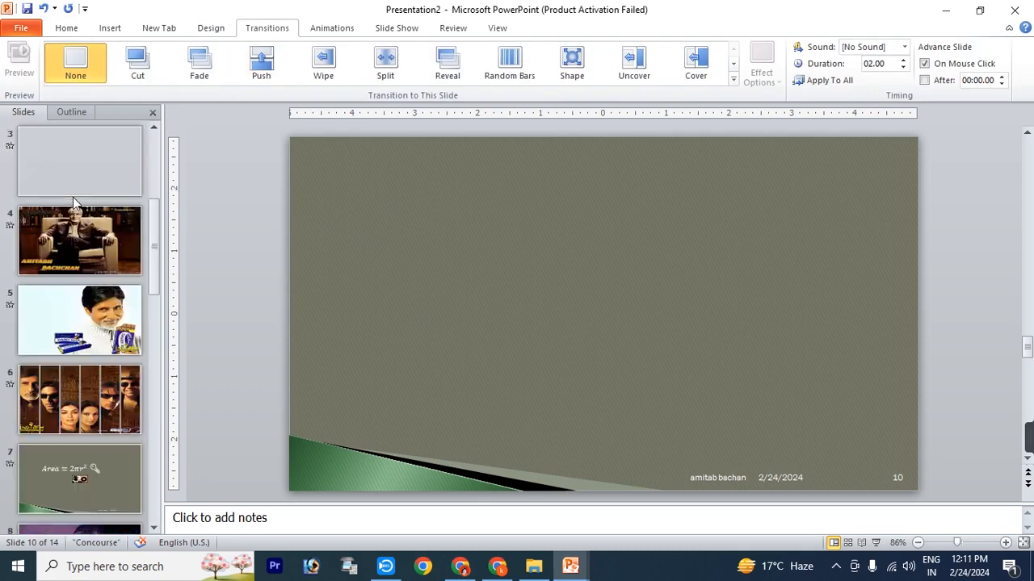
pyautogui.scroll(3, 73, 202)
pyautogui.click(105, 242)
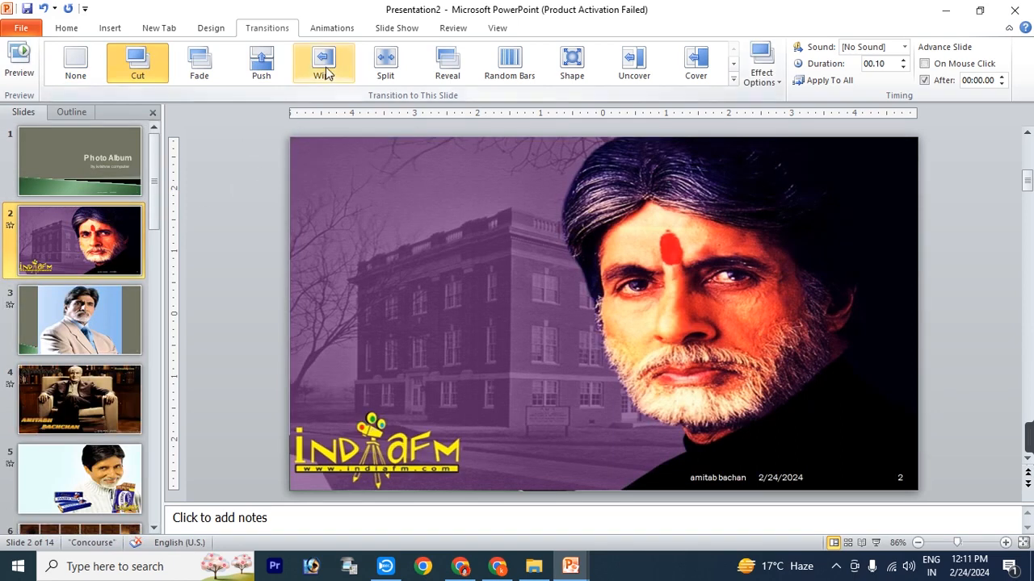
pyautogui.click(77, 340)
pyautogui.scroll(-5, 102, 403)
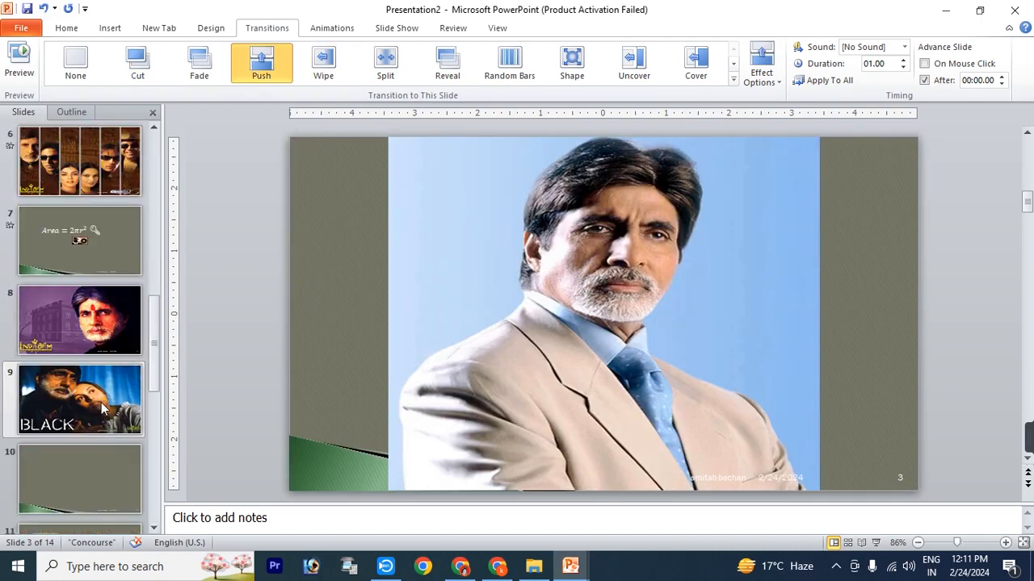
pyautogui.click(102, 409)
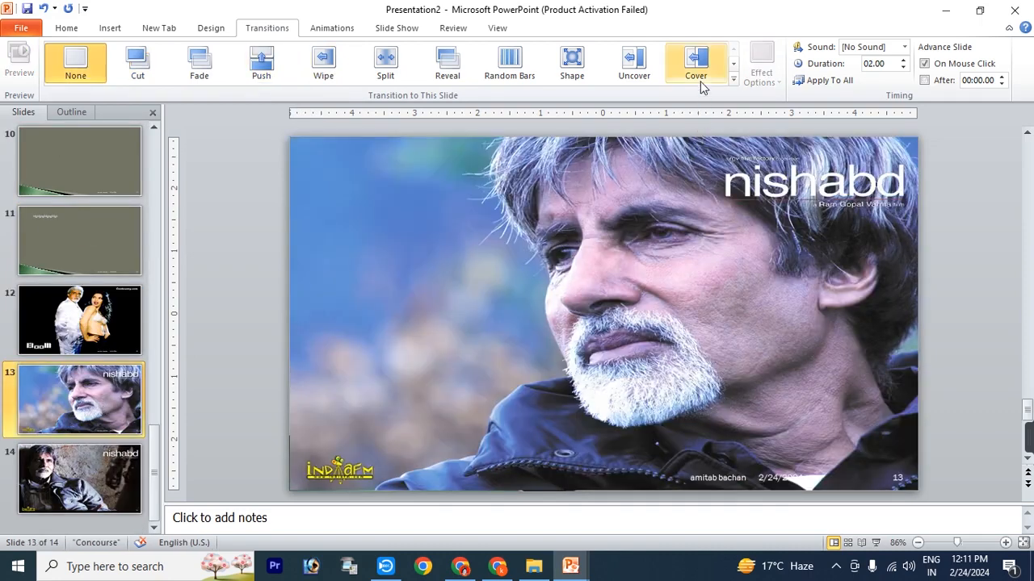
pyautogui.click(733, 79)
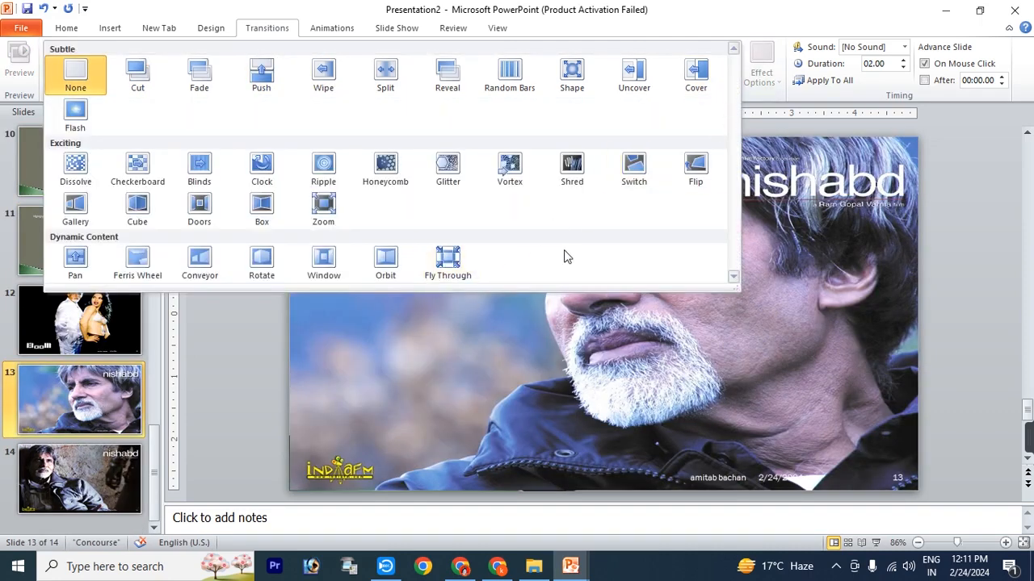
pyautogui.click(572, 168)
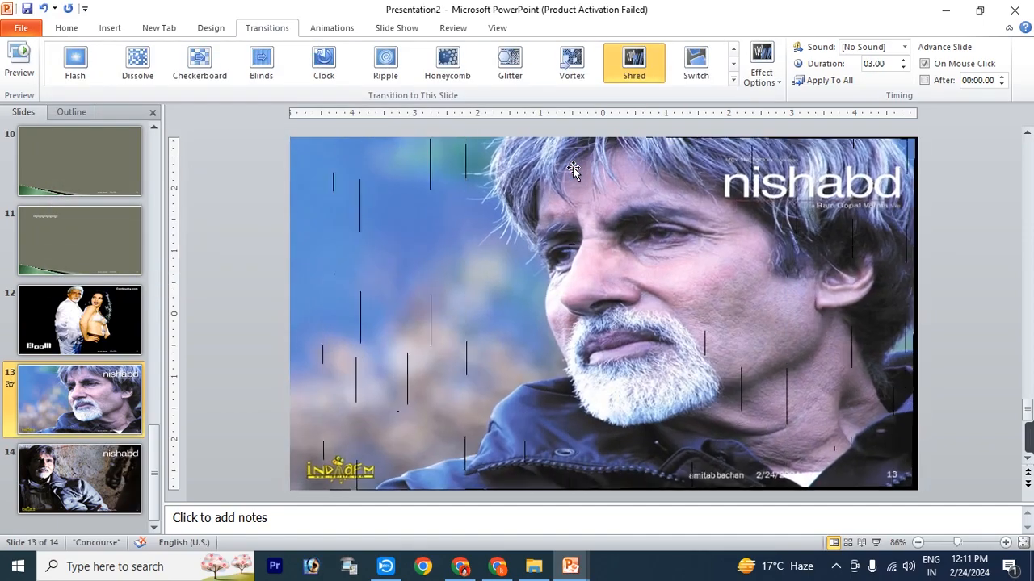
# Try the Strips Out and Particles In options for slide 13's Shred transition, and set it to Particles Out
pyautogui.click(767, 81)
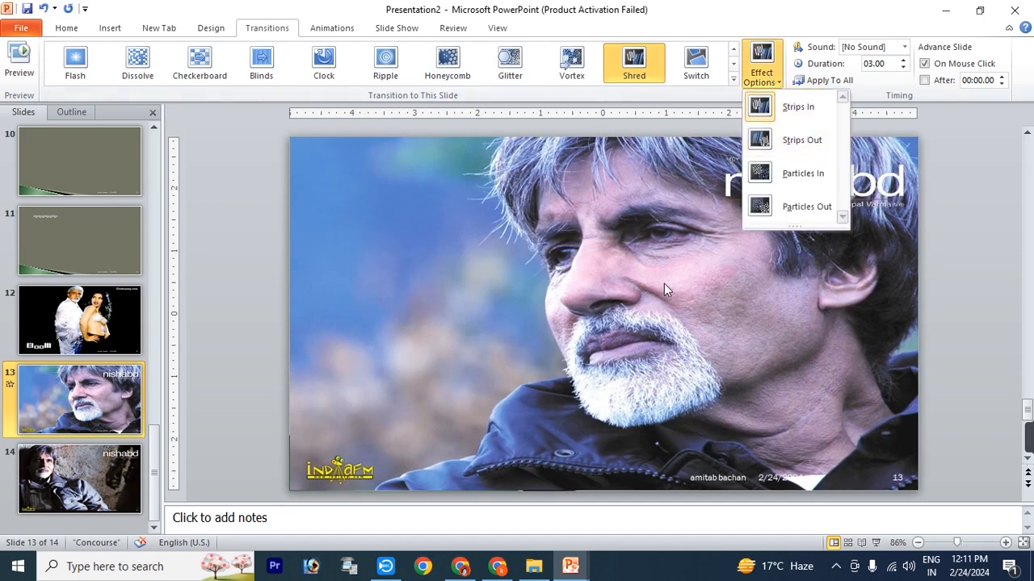
pyautogui.click(795, 143)
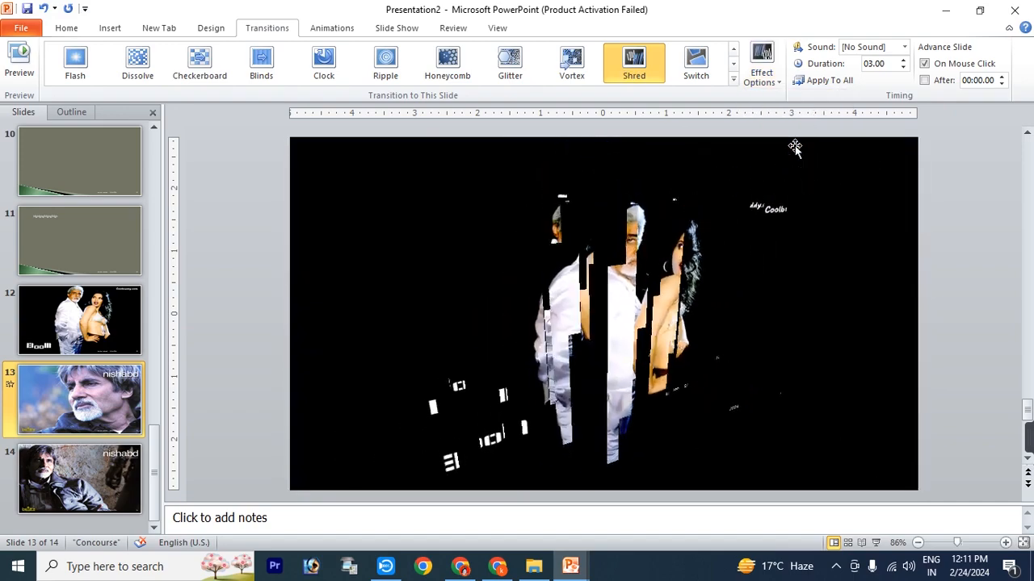
pyautogui.click(762, 65)
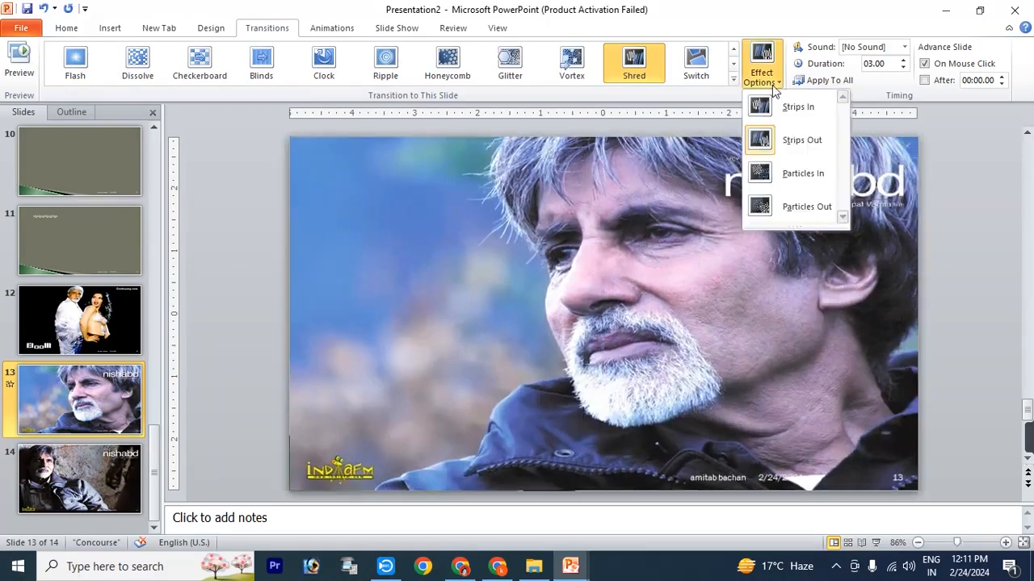
pyautogui.click(781, 175)
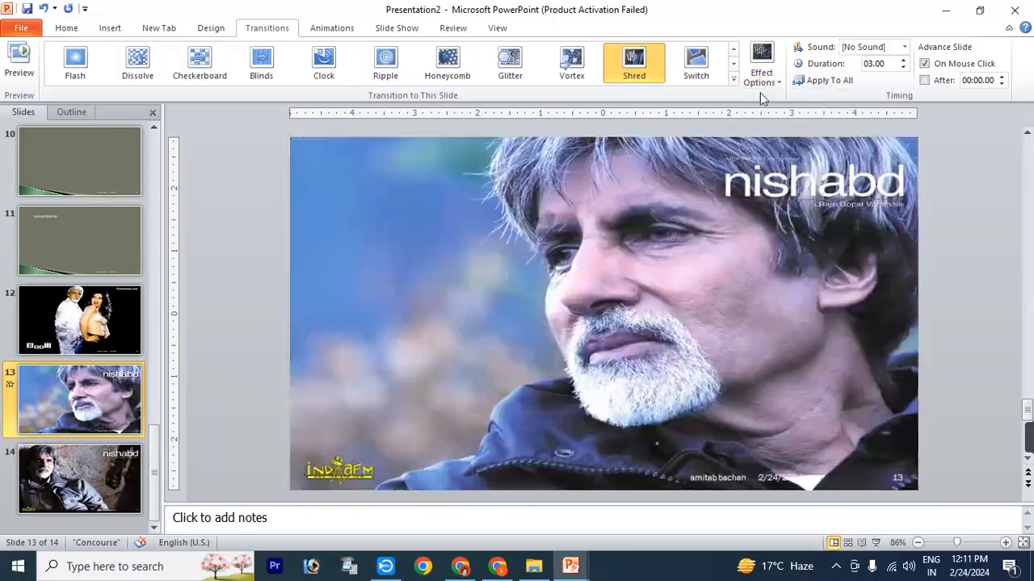
pyautogui.click(760, 79)
pyautogui.click(778, 208)
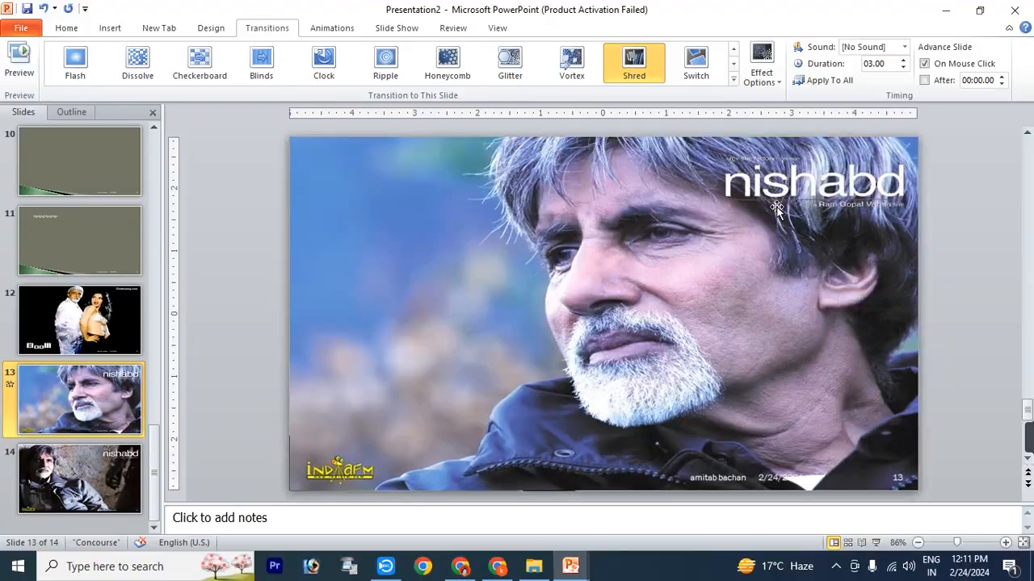
# Add the Bomb sound to slide 13's transition, go to slide 12 and play the slide show
pyautogui.click(904, 48)
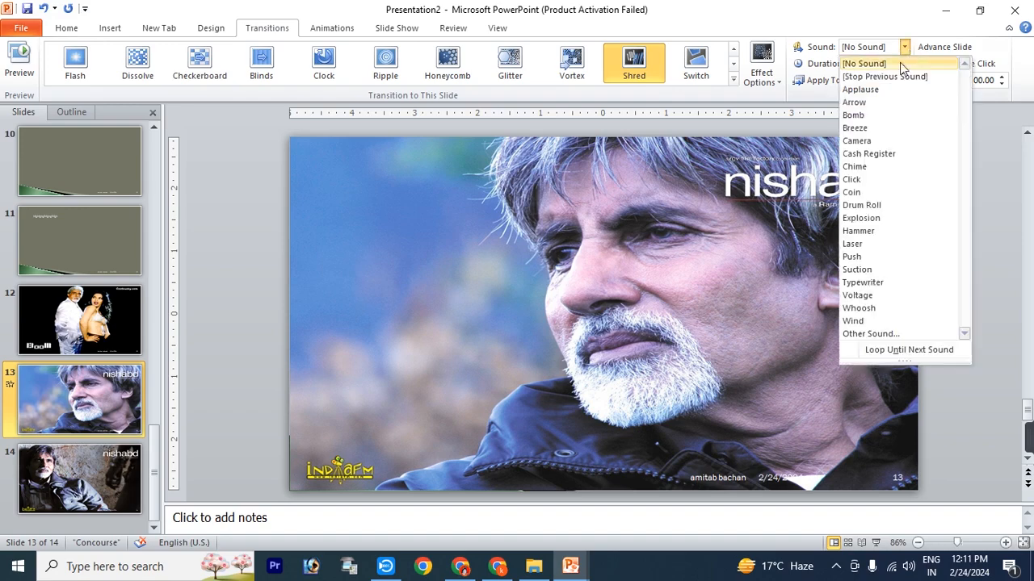
pyautogui.click(866, 116)
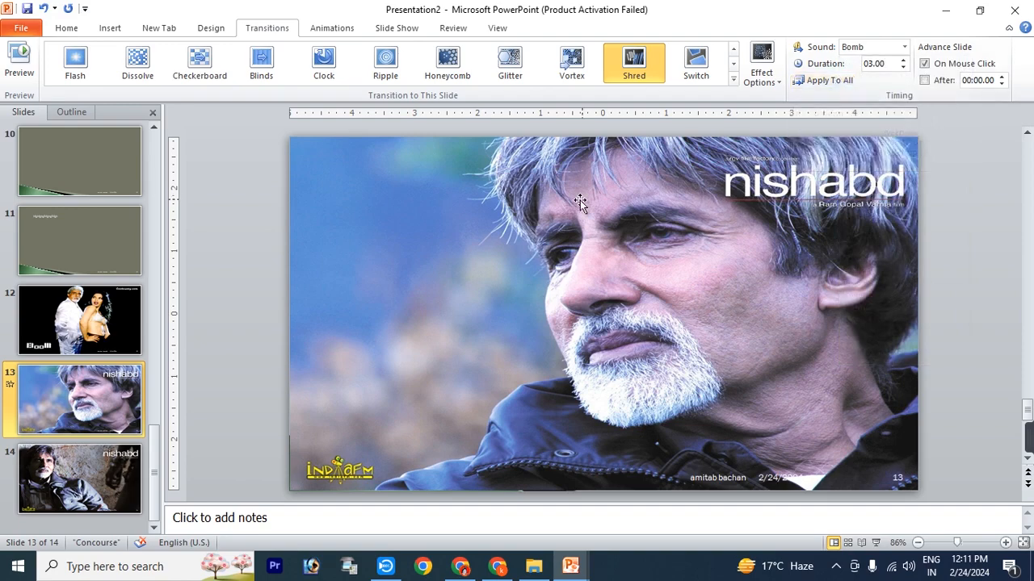
pyautogui.click(94, 330)
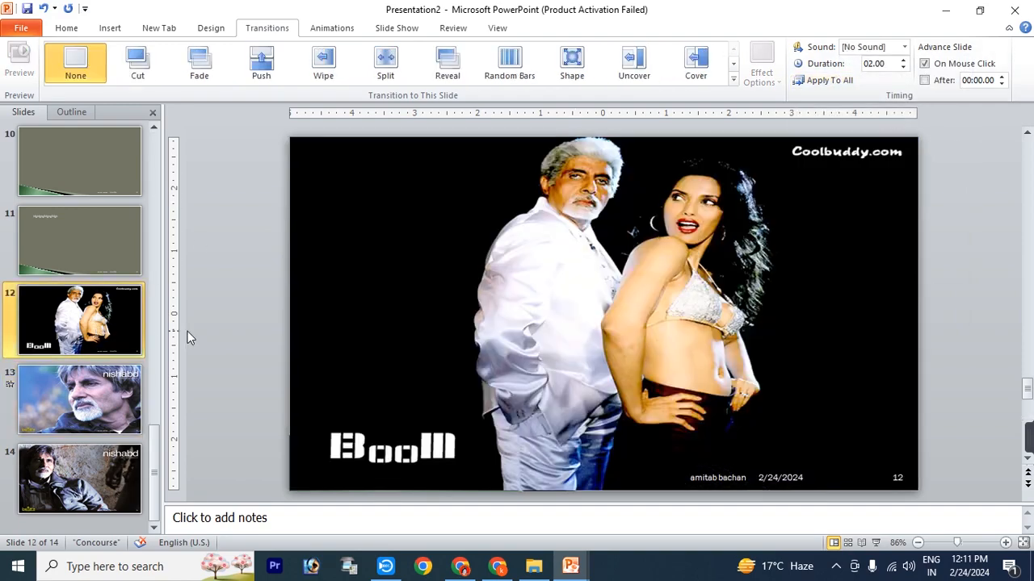
pyautogui.press('F5')
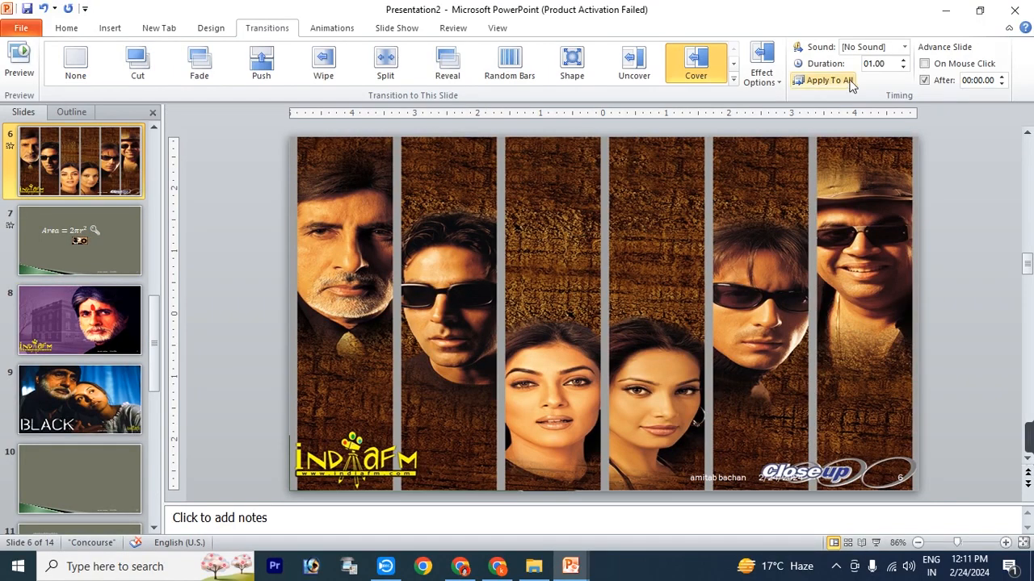
# Set the Cover transition's duration on slide 6 to 01.25, apply it to all slides and play the slide show
pyautogui.click(902, 69)
pyautogui.press('F5')
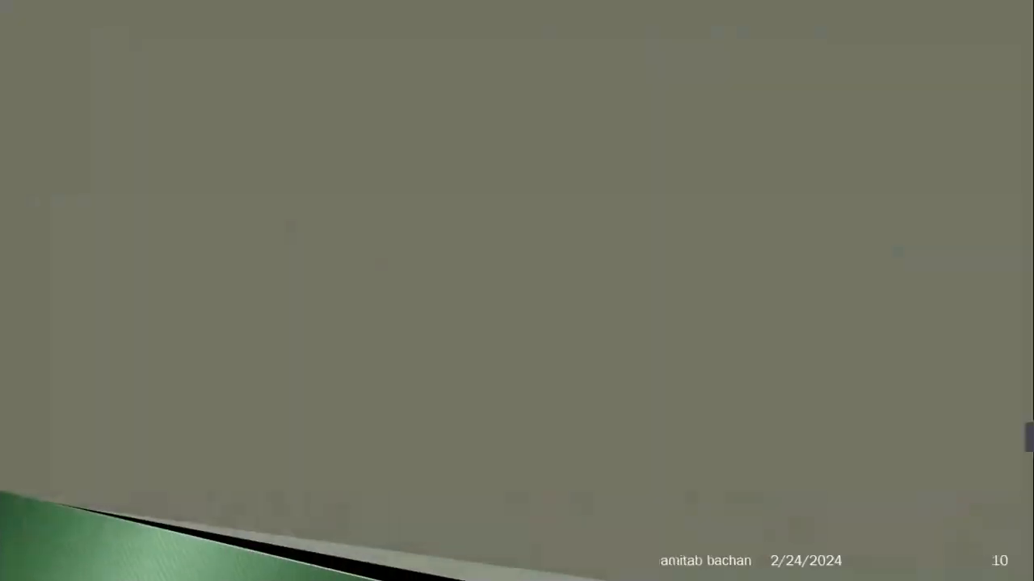
pyautogui.press('Escape')
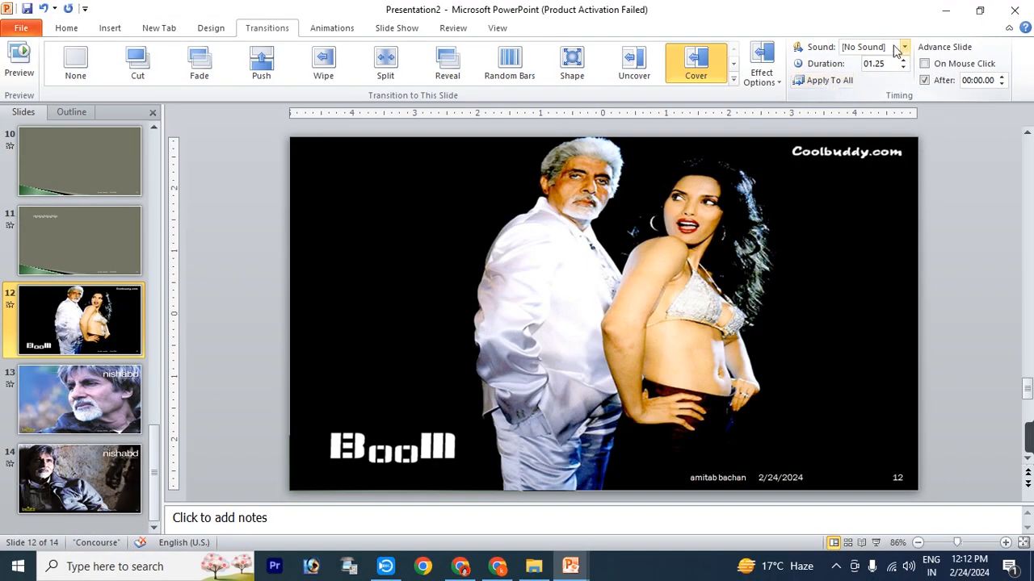
# Set the Cover transition's sound to Bomb for all slides and play the slide show to check it
pyautogui.click(904, 47)
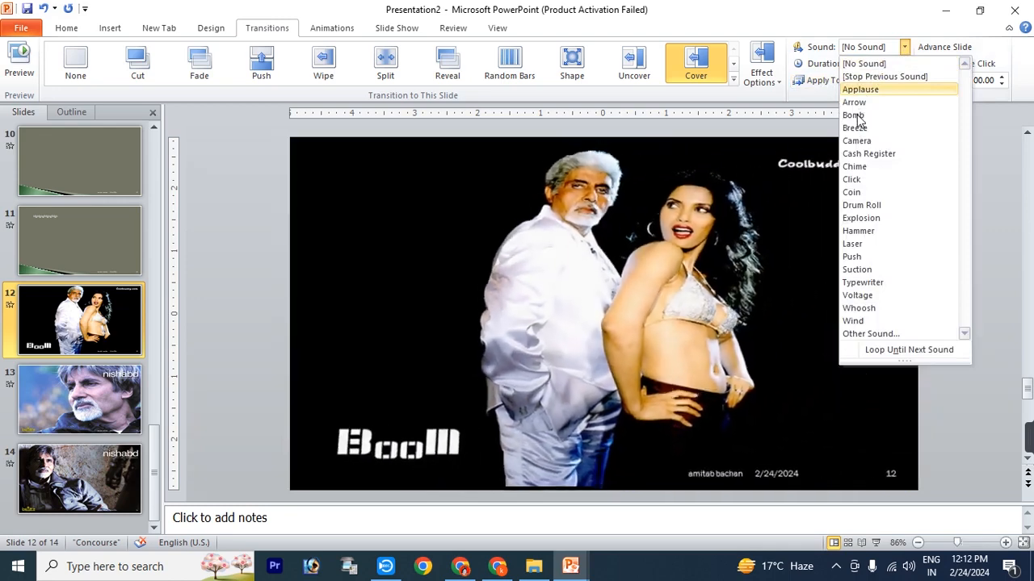
pyautogui.click(854, 115)
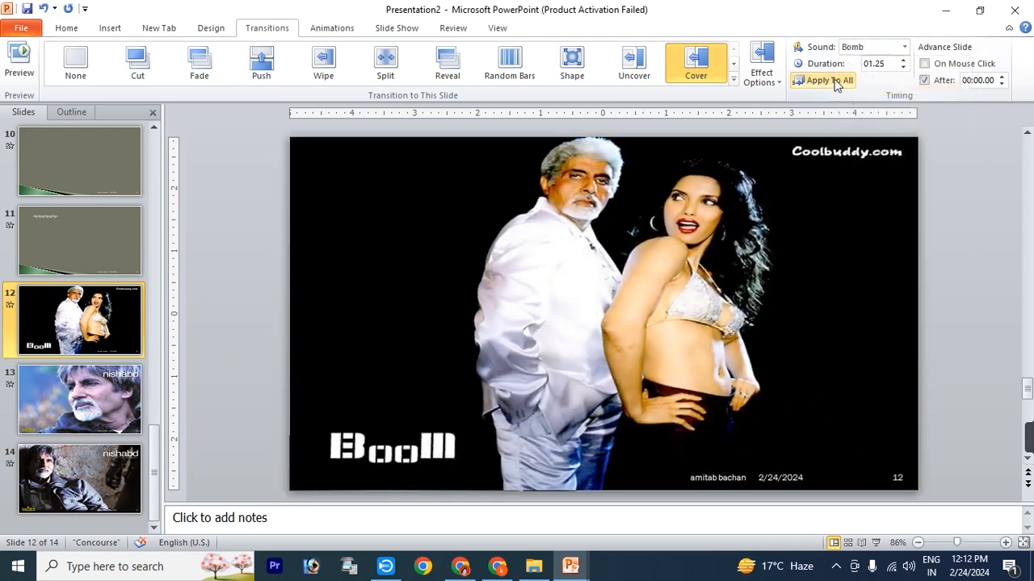
pyautogui.press('F5')
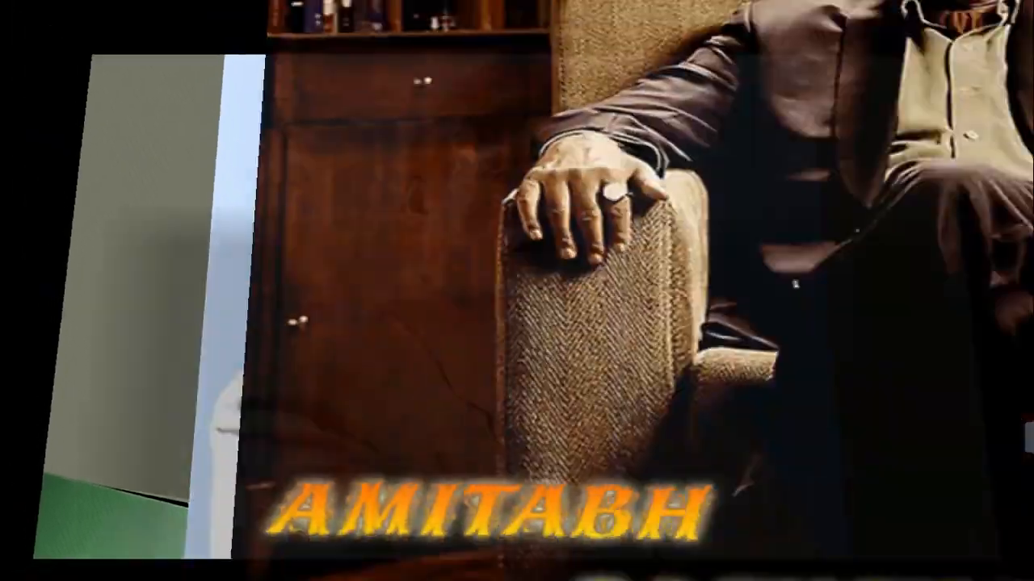
pyautogui.press('Escape')
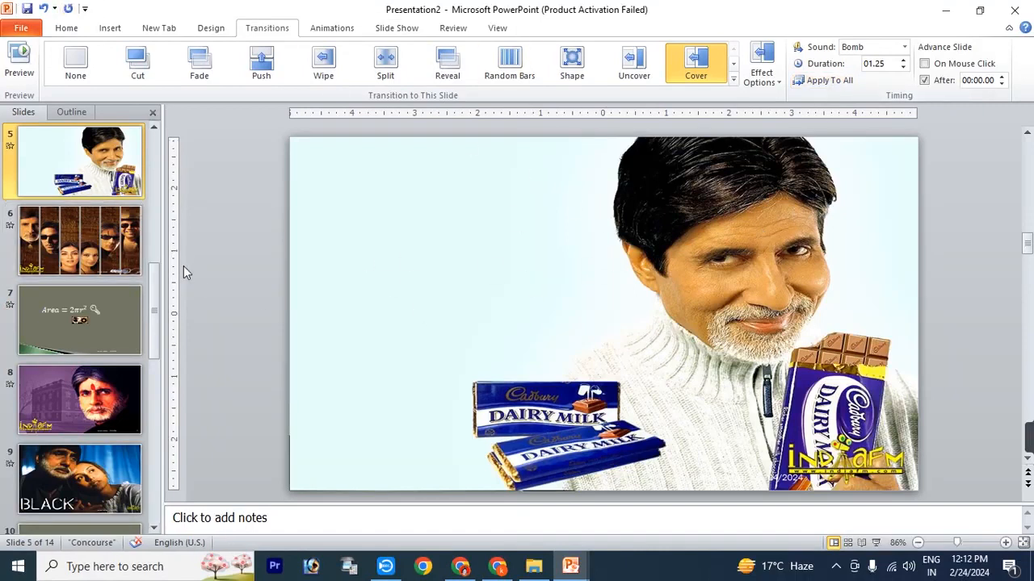
# Draw a 32-point star about 2.42" wide and high in the empty area of slide 5's picture
pyautogui.click(331, 32)
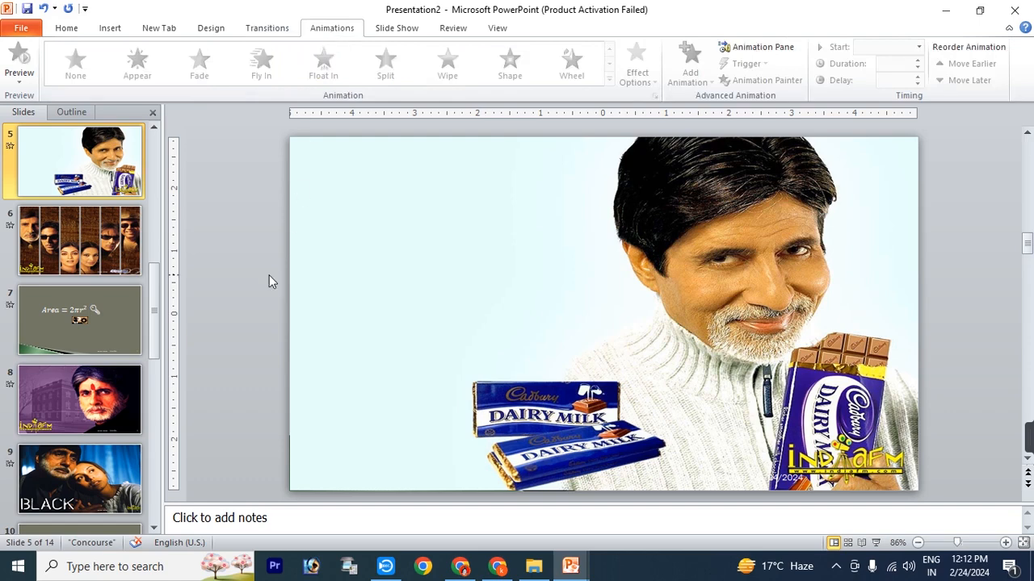
pyautogui.click(731, 323)
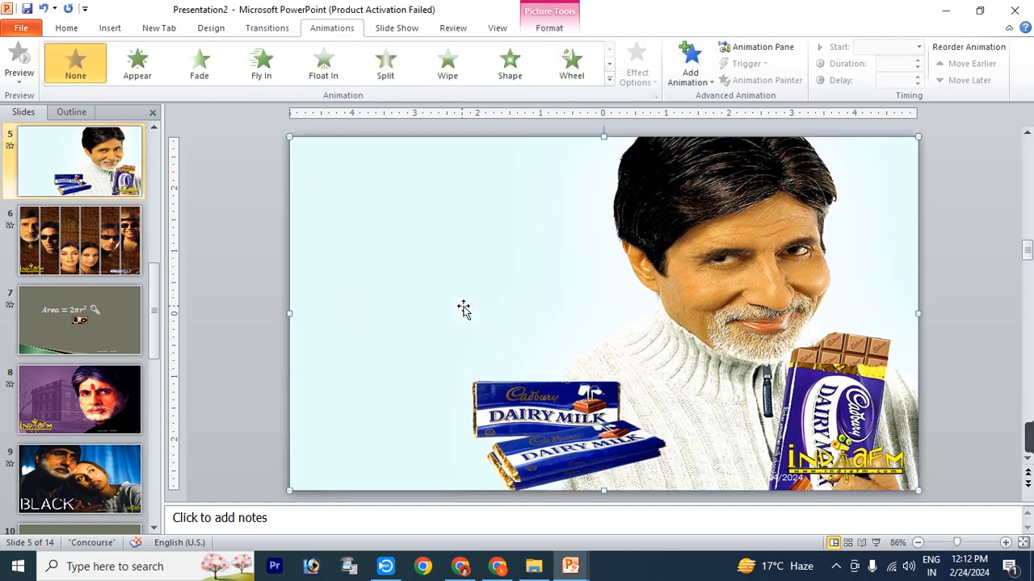
pyautogui.click(110, 28)
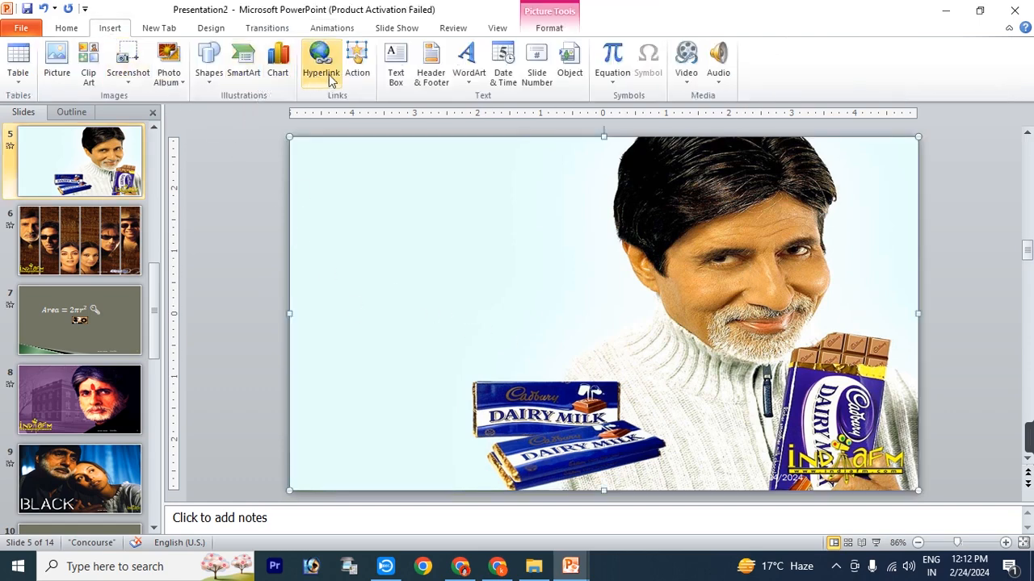
pyautogui.click(212, 80)
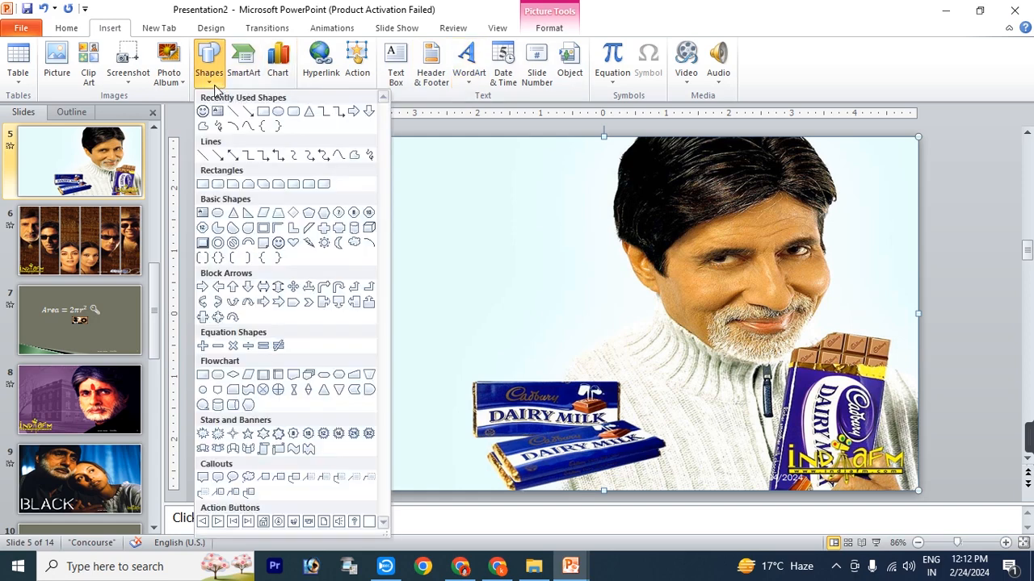
pyautogui.click(367, 434)
pyautogui.moveTo(368, 188)
pyautogui.mouseDown()
pyautogui.moveTo(482, 315)
pyautogui.moveTo(520, 340)
pyautogui.mouseUp()
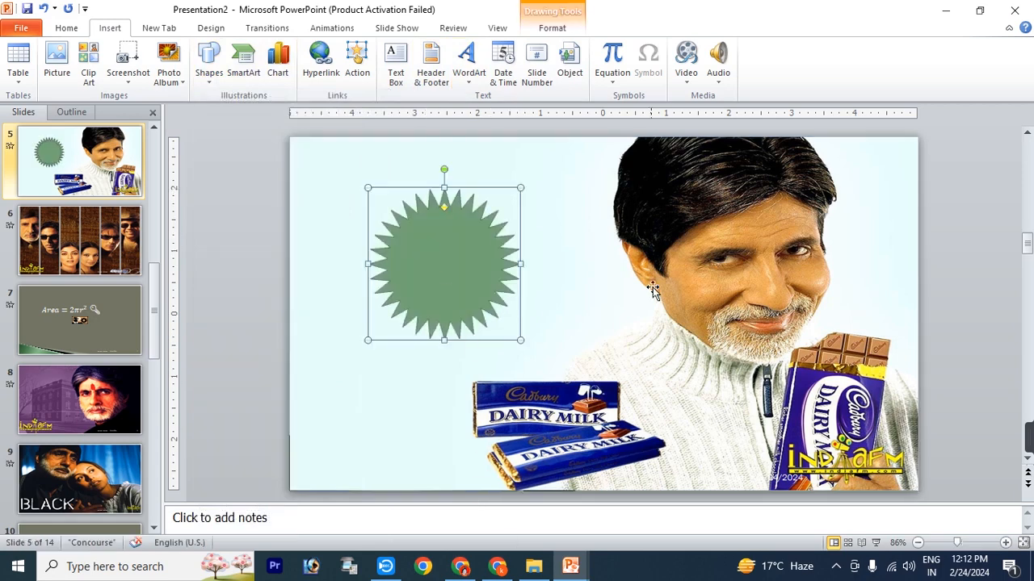
# Give the star a gradient fill with the black-blue-purple preset colors and the Path type
pyautogui.click(552, 27)
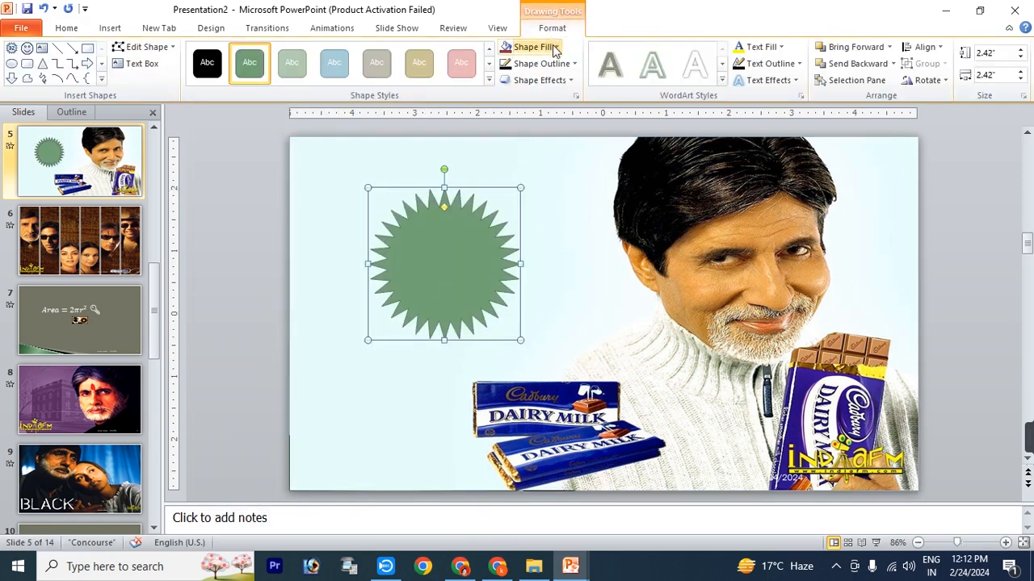
pyautogui.click(540, 47)
pyautogui.moveTo(539, 233)
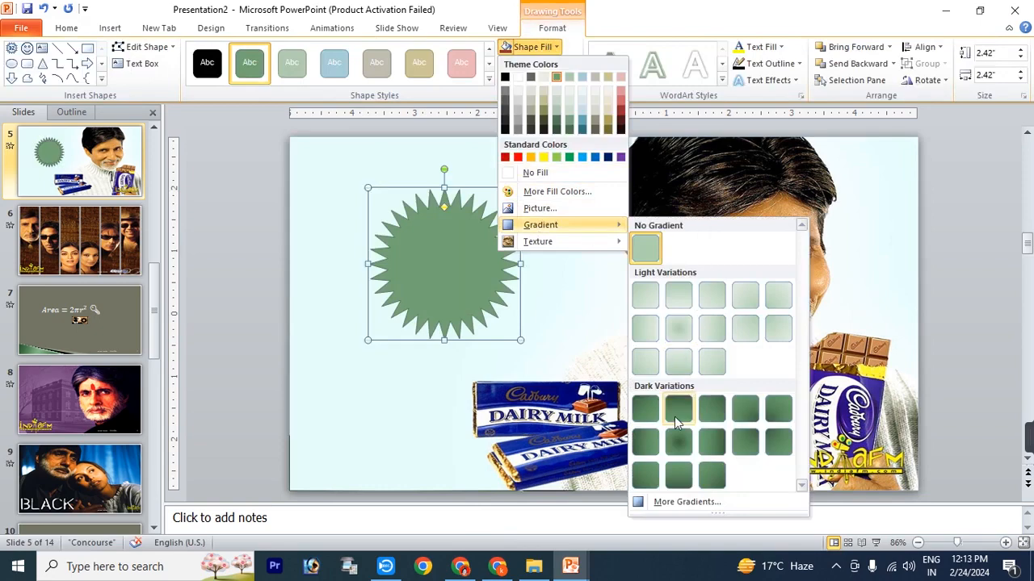
pyautogui.click(664, 499)
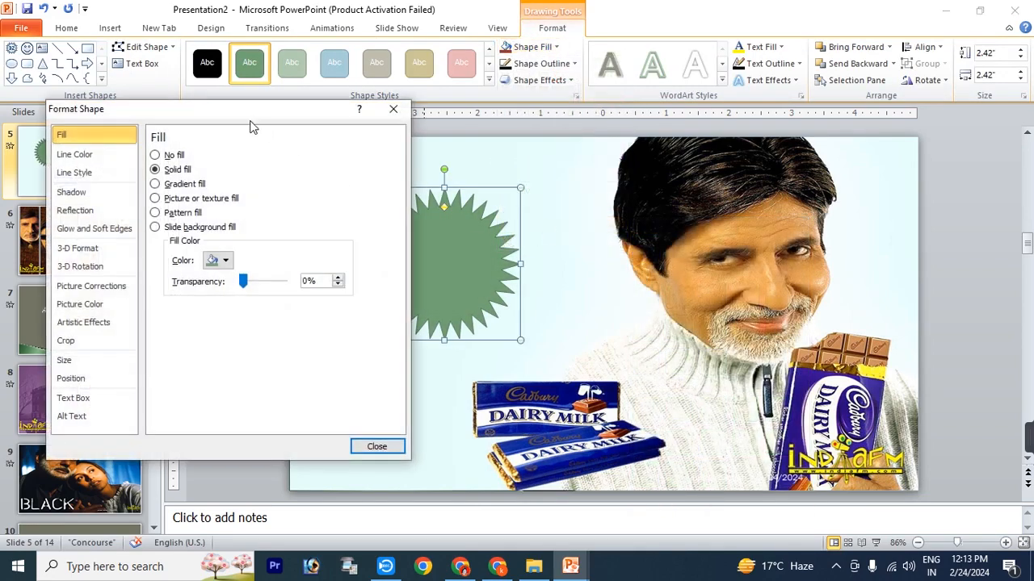
pyautogui.moveTo(250, 127); pyautogui.dragTo(704, 127)
pyautogui.click(632, 190)
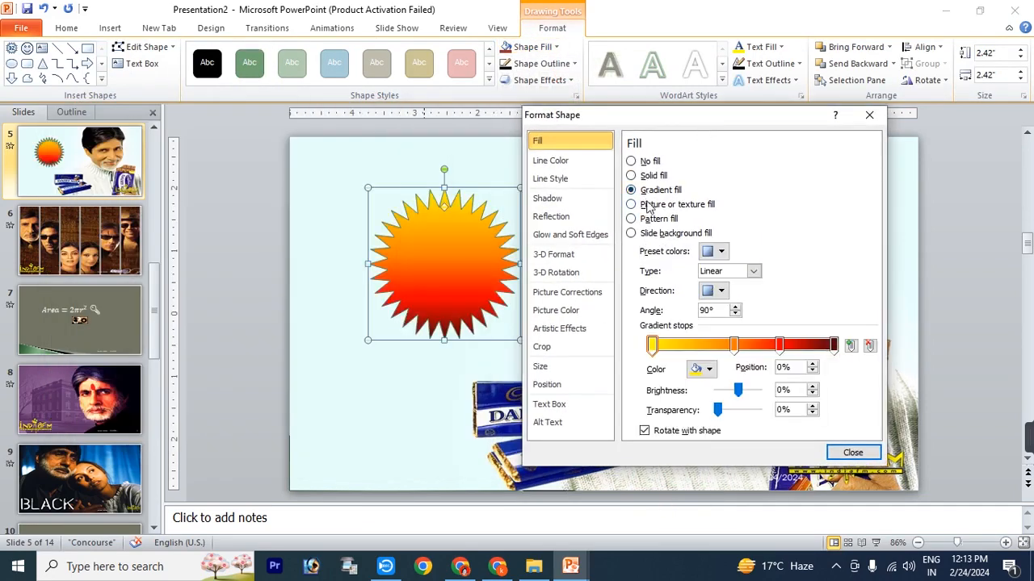
pyautogui.click(727, 254)
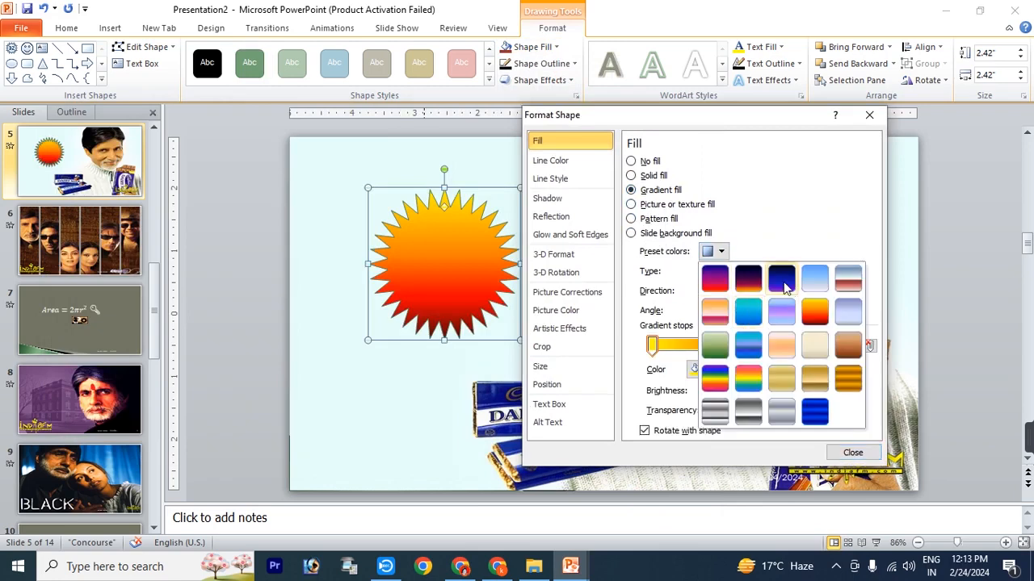
pyautogui.click(780, 297)
pyautogui.click(754, 271)
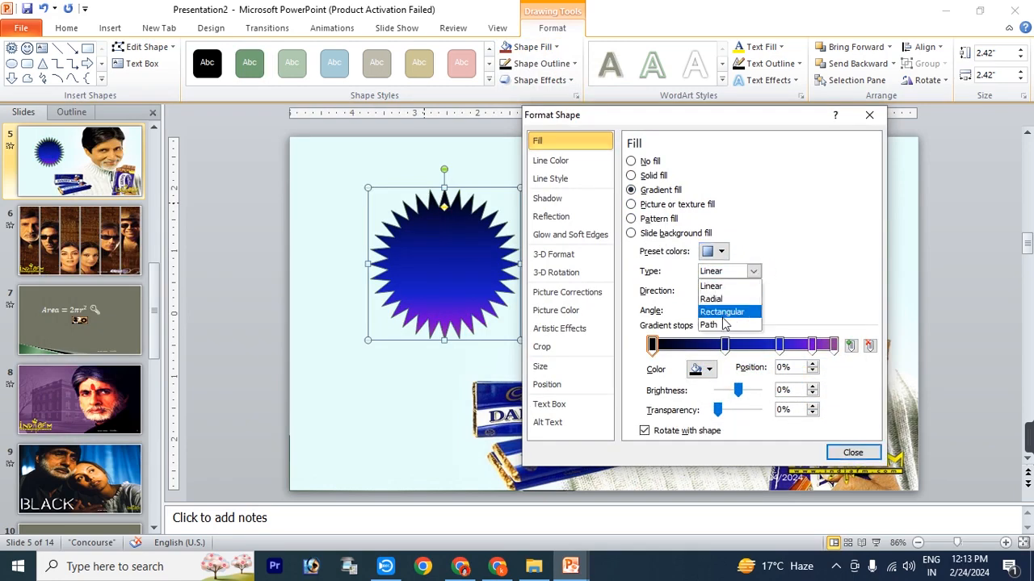
pyautogui.click(715, 325)
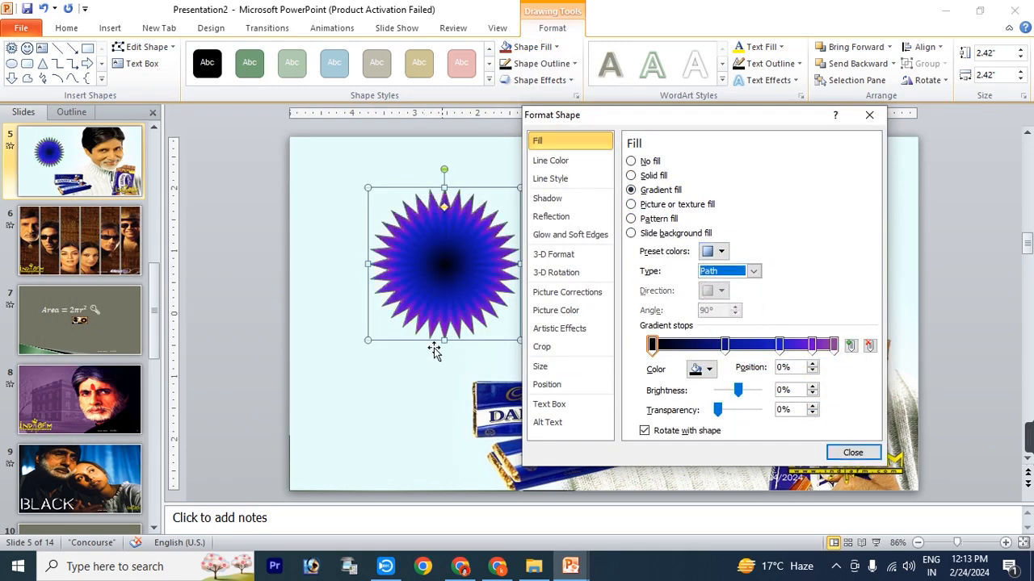
pyautogui.click(853, 452)
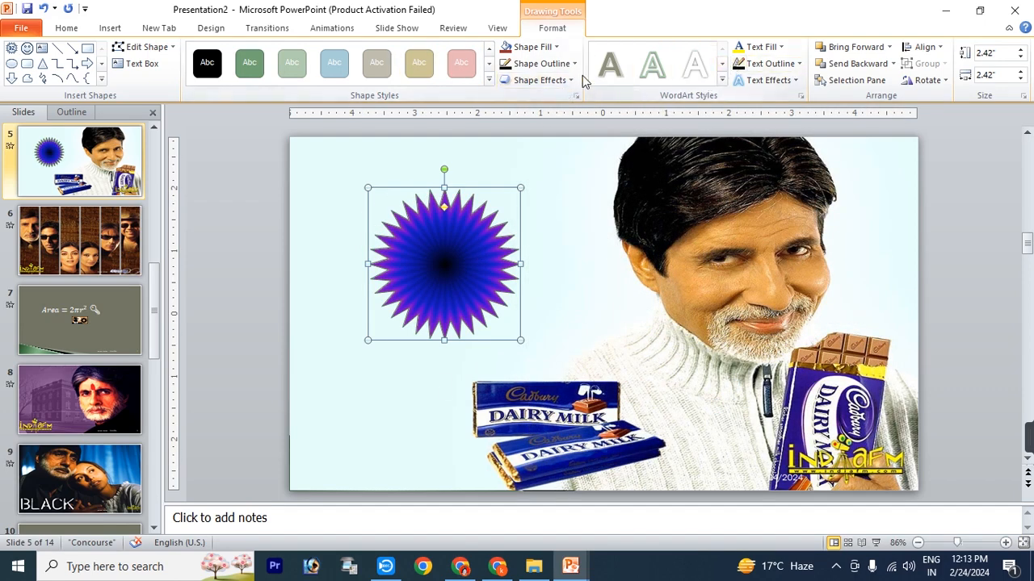
# Apply the largest dark green glow variation to the star
pyautogui.click(539, 80)
pyautogui.moveTo(597, 211)
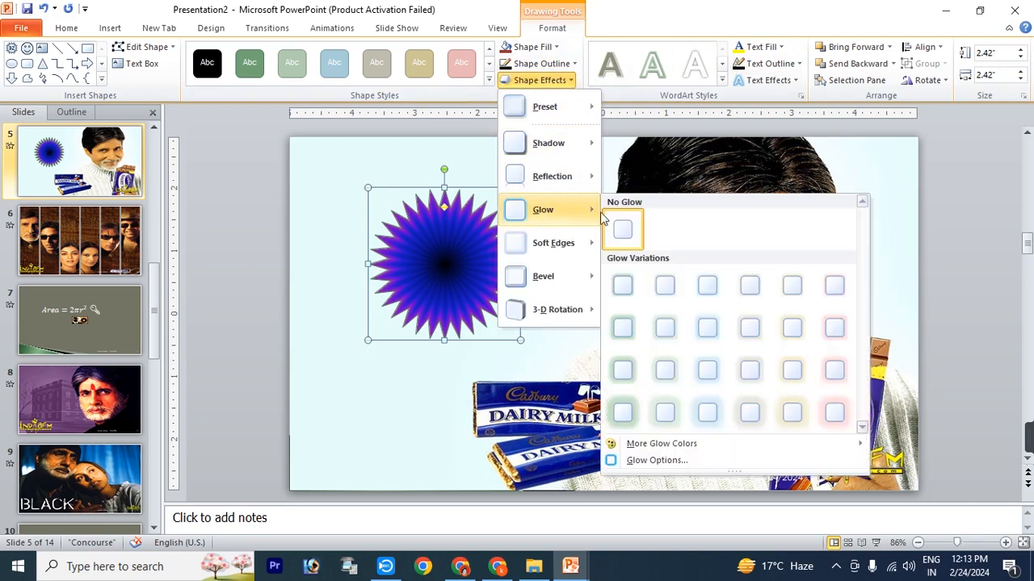
pyautogui.click(622, 410)
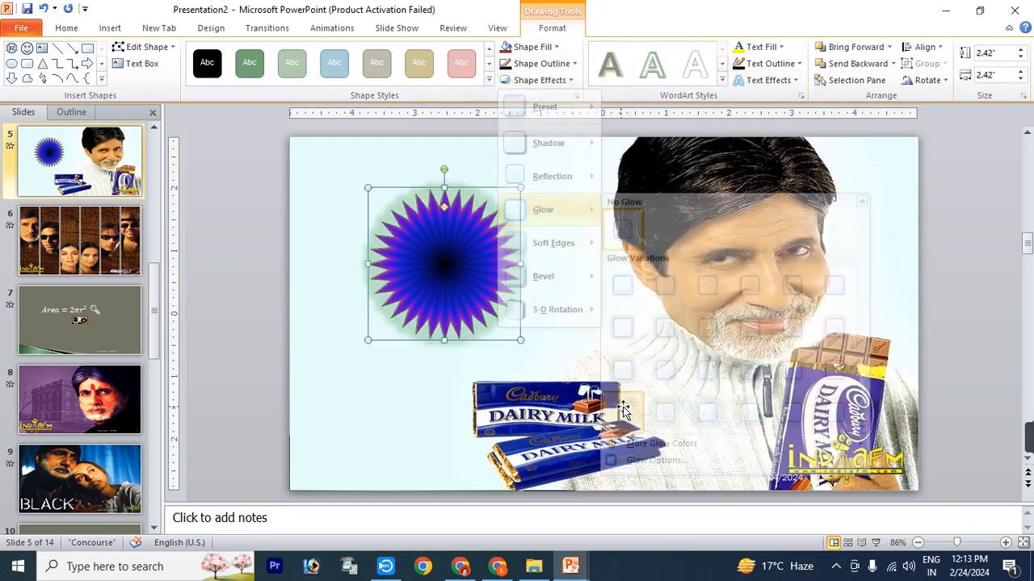
# Try the Wipe, Split, Float In and Fly In entrance animations on the star
pyautogui.click(332, 29)
pyautogui.click(610, 84)
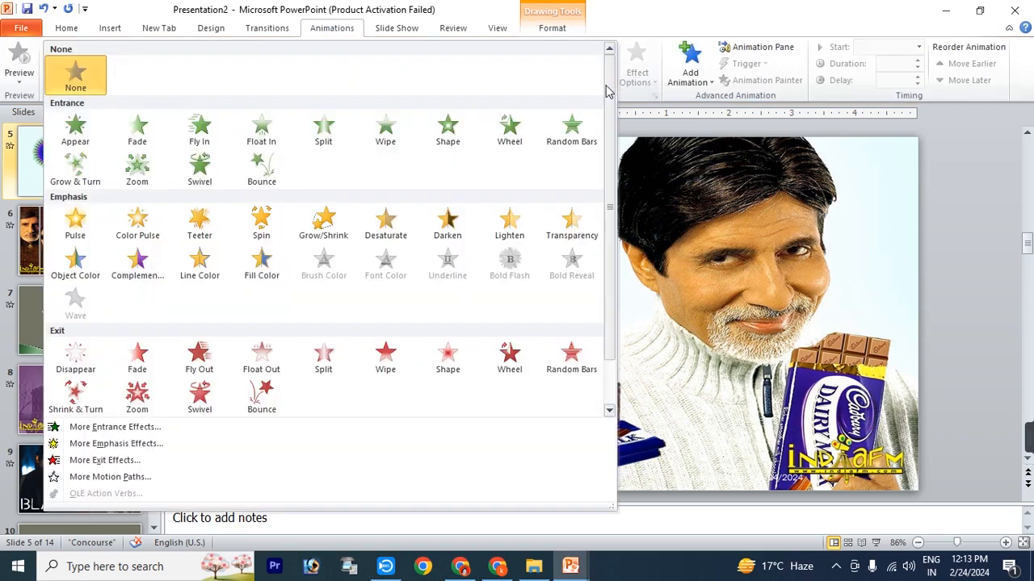
pyautogui.click(400, 138)
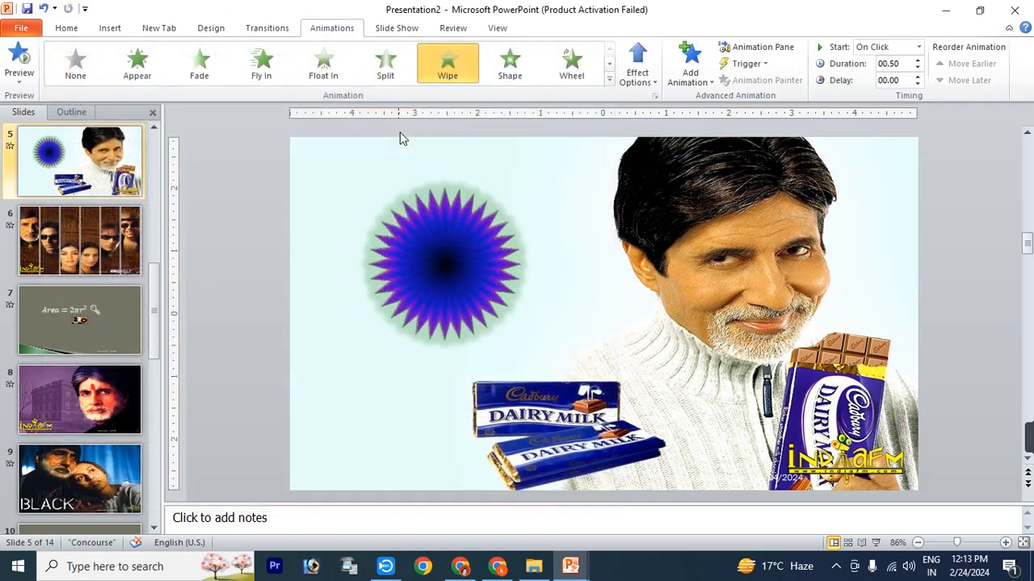
pyautogui.click(403, 69)
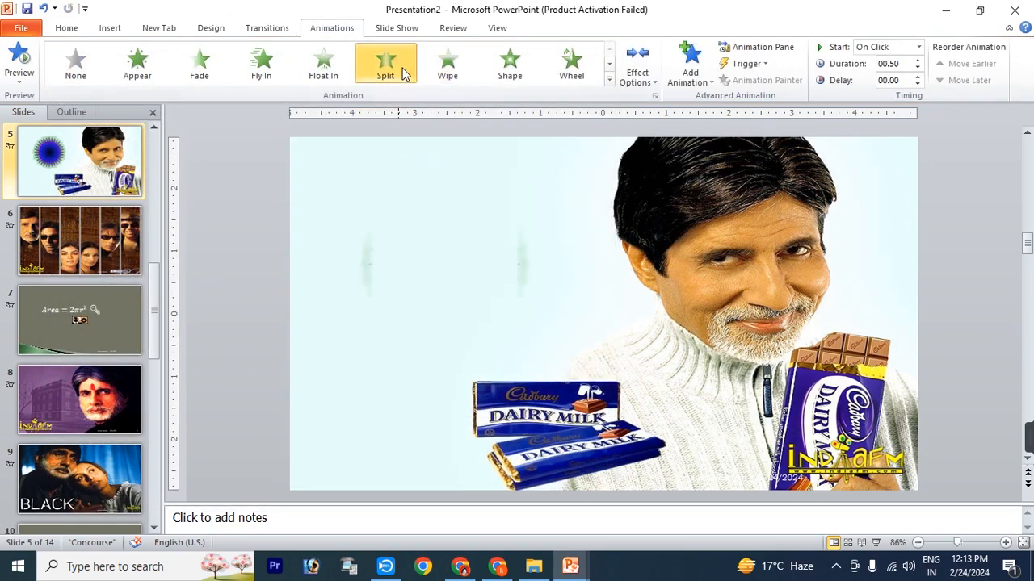
pyautogui.click(323, 65)
pyautogui.click(257, 61)
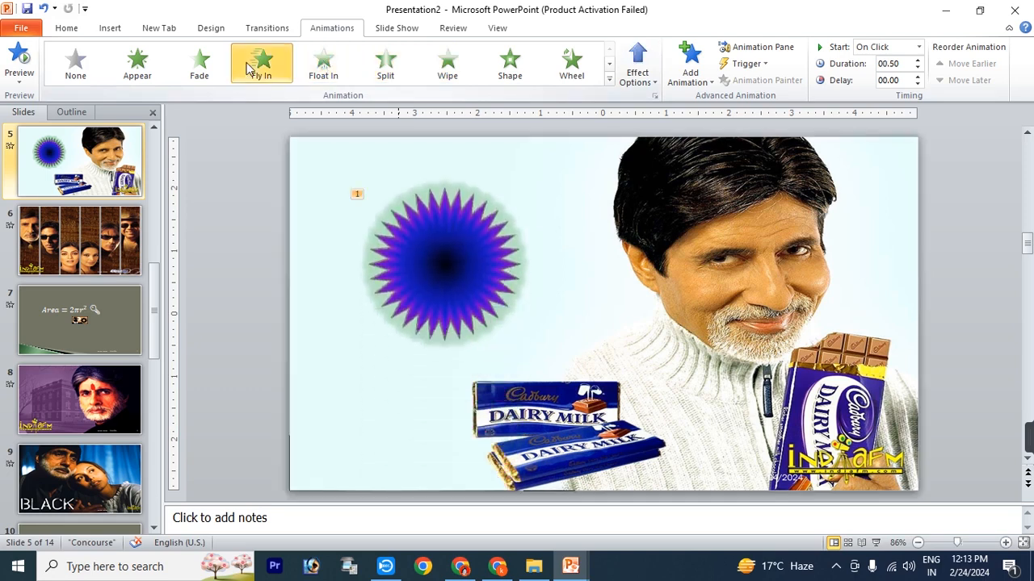
# Apply the Spin emphasis animation to the star and set its direction to Counterclockwise
pyautogui.click(609, 82)
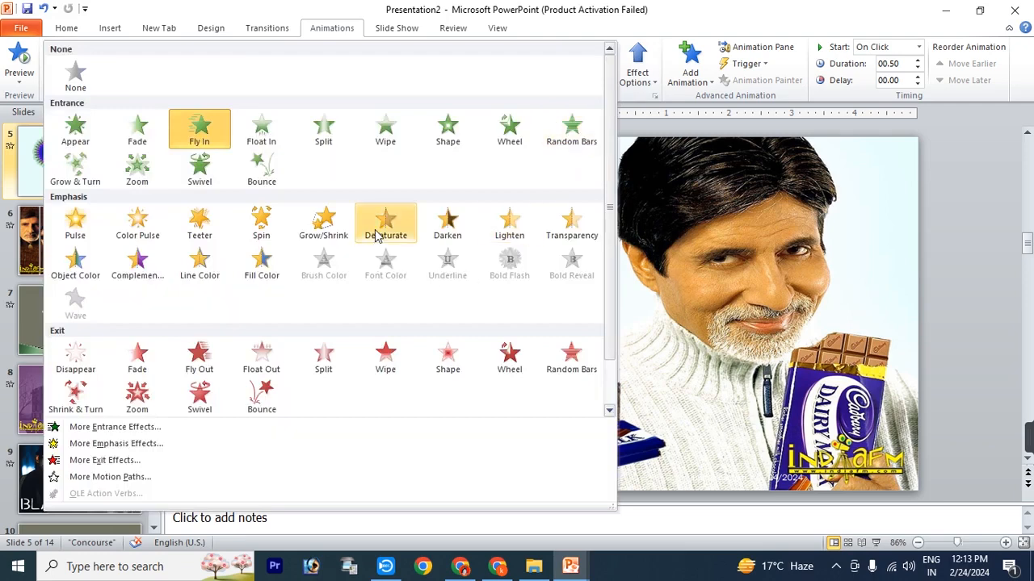
pyautogui.click(259, 229)
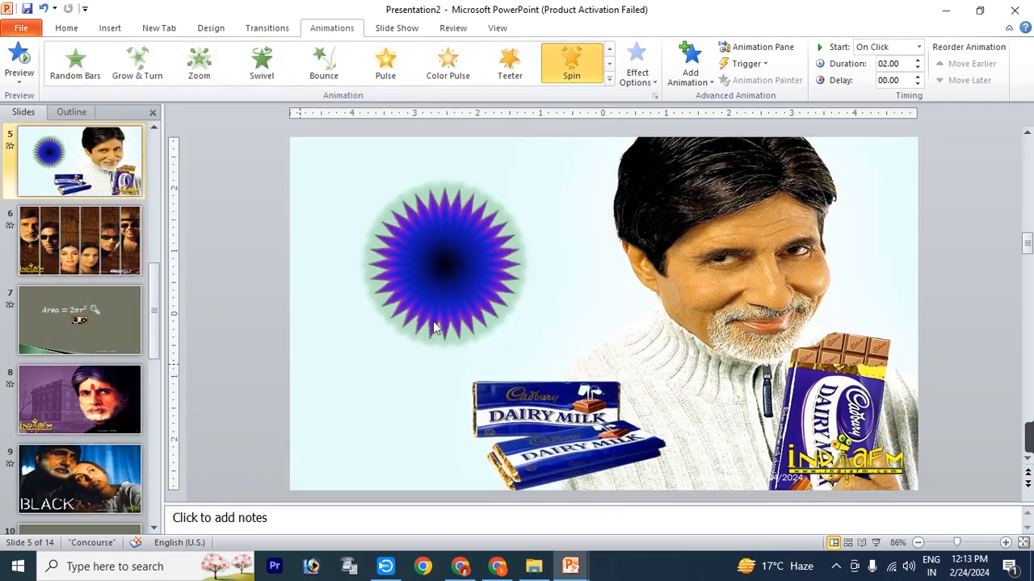
pyautogui.click(650, 87)
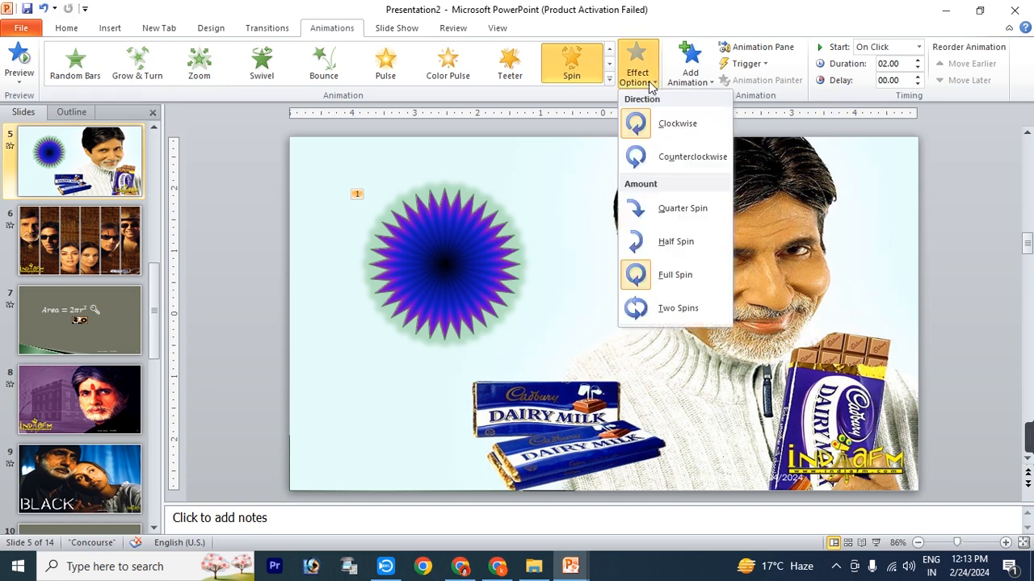
pyautogui.click(660, 163)
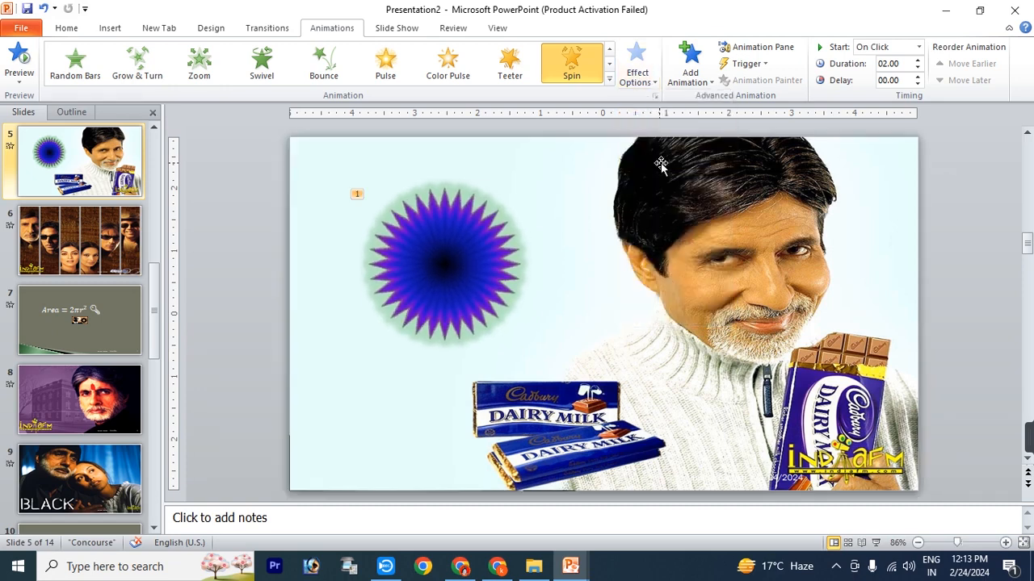
# Show the list of the slide's animations and set the star's Spin animation to start With Previous
pyautogui.click(765, 49)
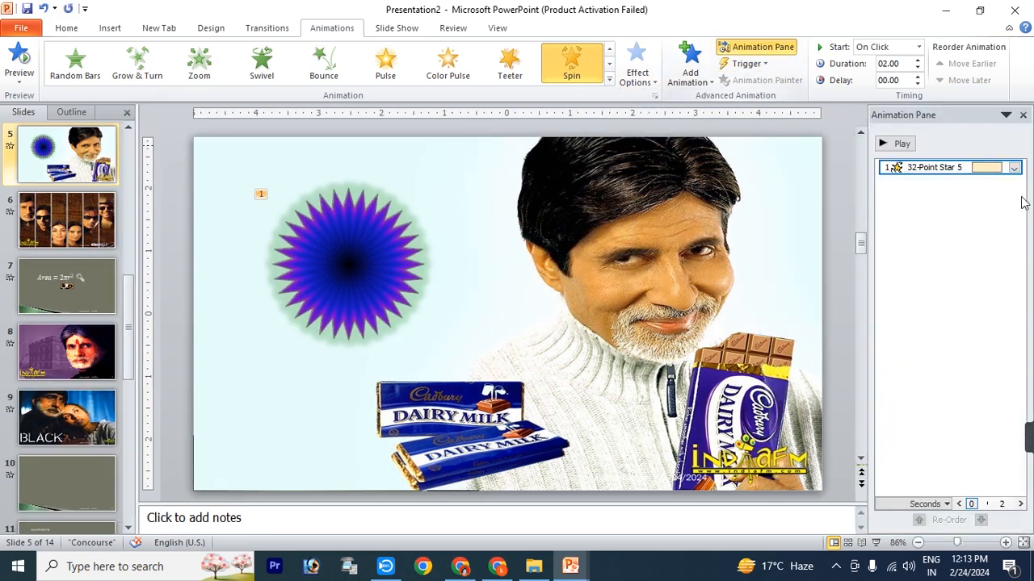
pyautogui.click(1014, 168)
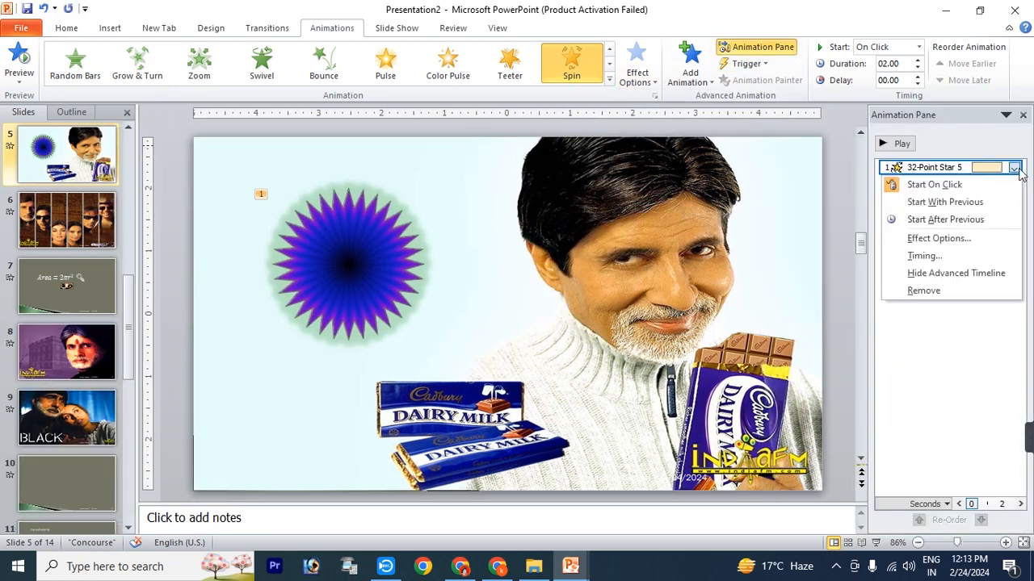
pyautogui.click(971, 205)
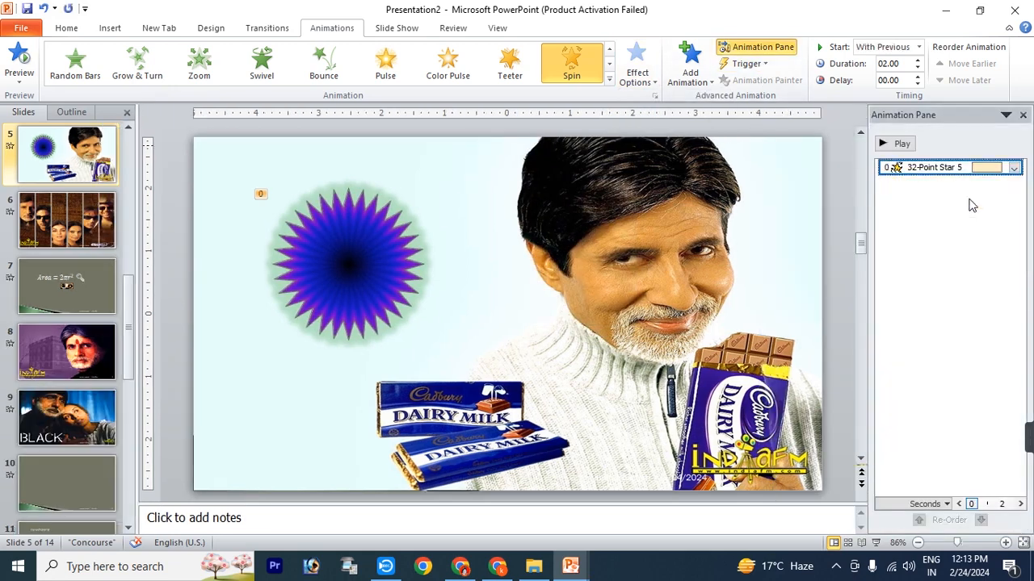
# Set the star's Spin timing to a duration of 5 seconds (Very Slow), repeating Until End of Slide
pyautogui.click(1014, 168)
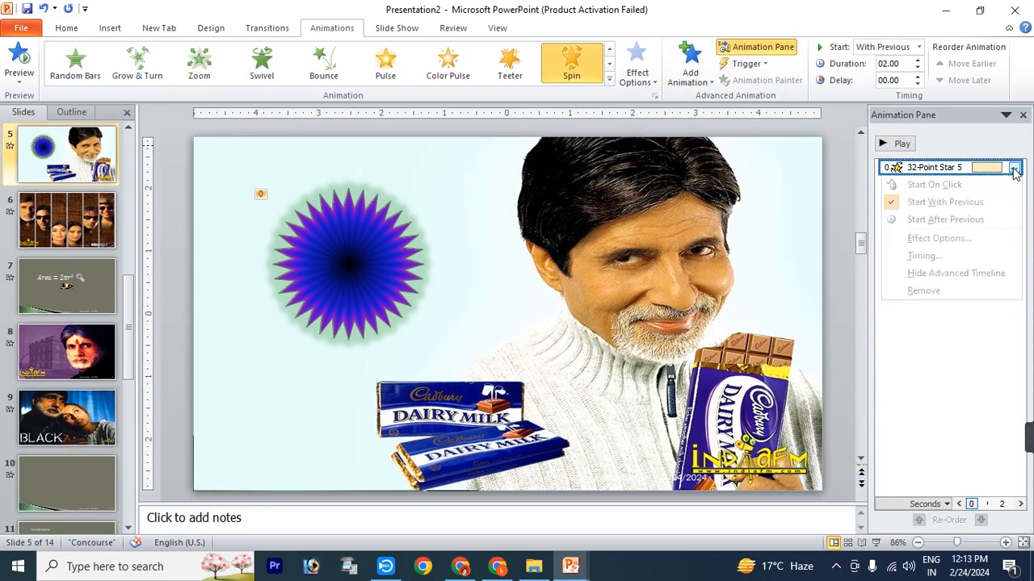
pyautogui.click(944, 254)
pyautogui.moveTo(385, 243); pyautogui.dragTo(655, 160)
pyautogui.click(671, 240)
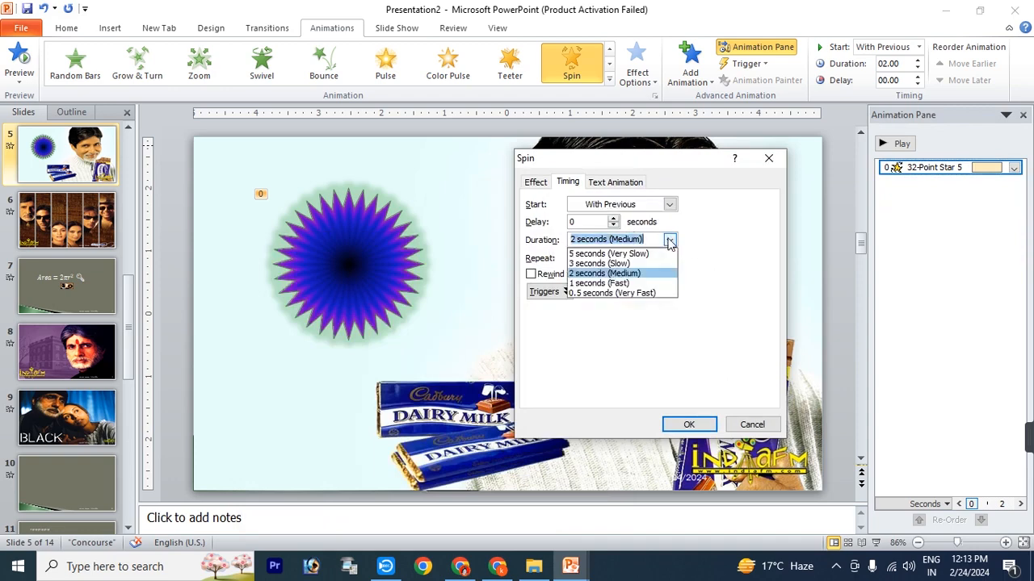
pyautogui.click(654, 250)
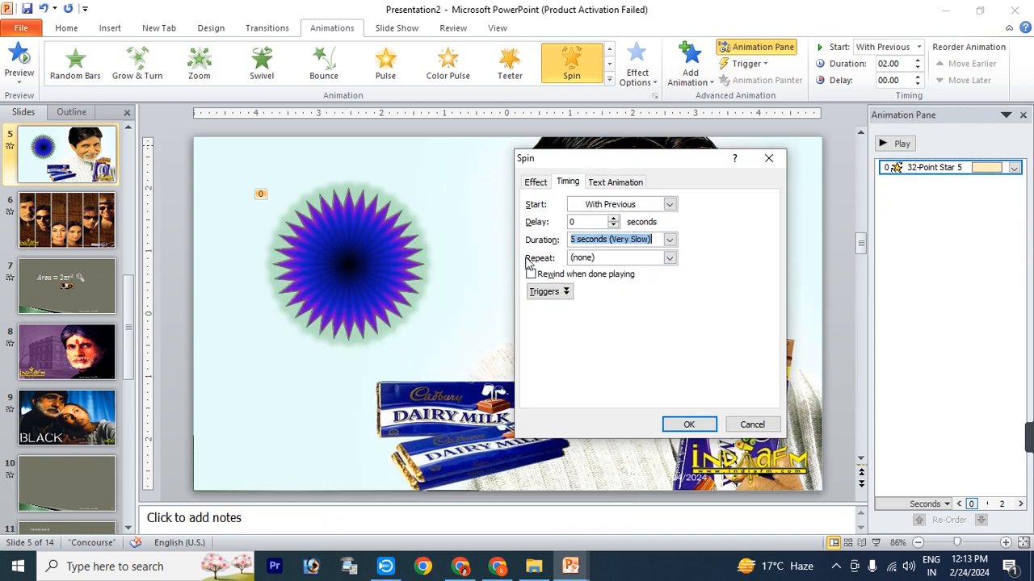
pyautogui.click(671, 258)
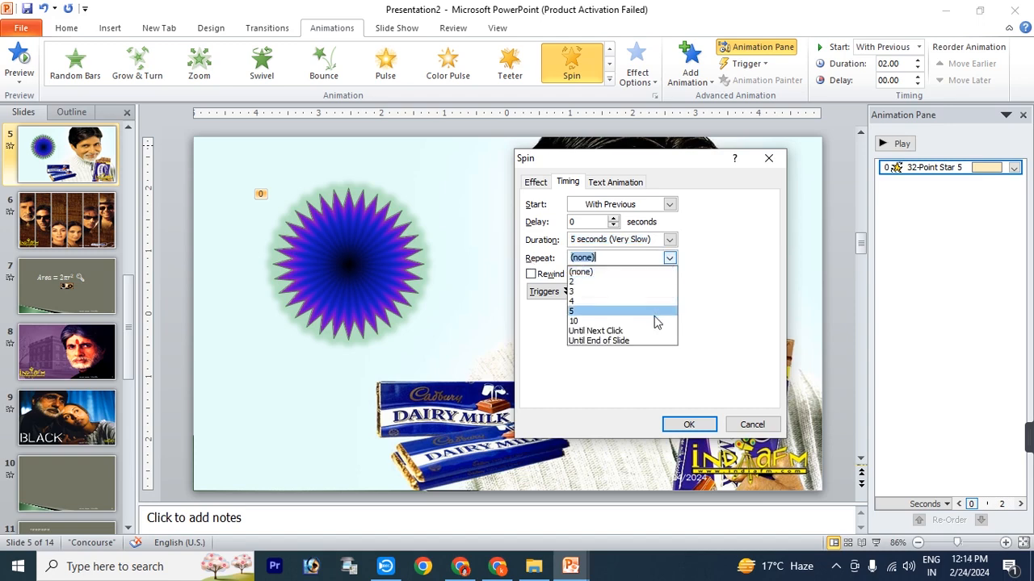
pyautogui.click(650, 341)
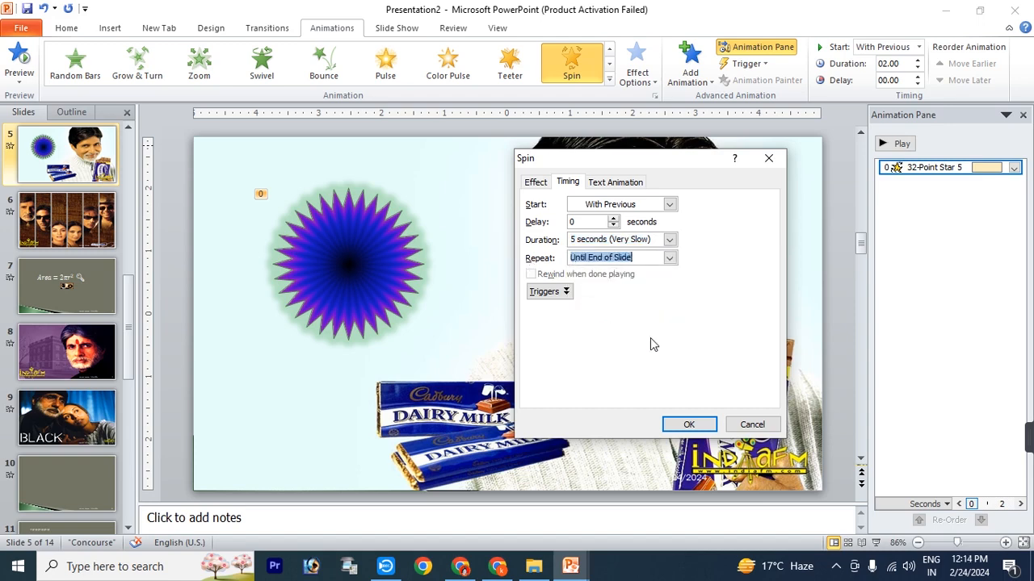
pyautogui.click(687, 425)
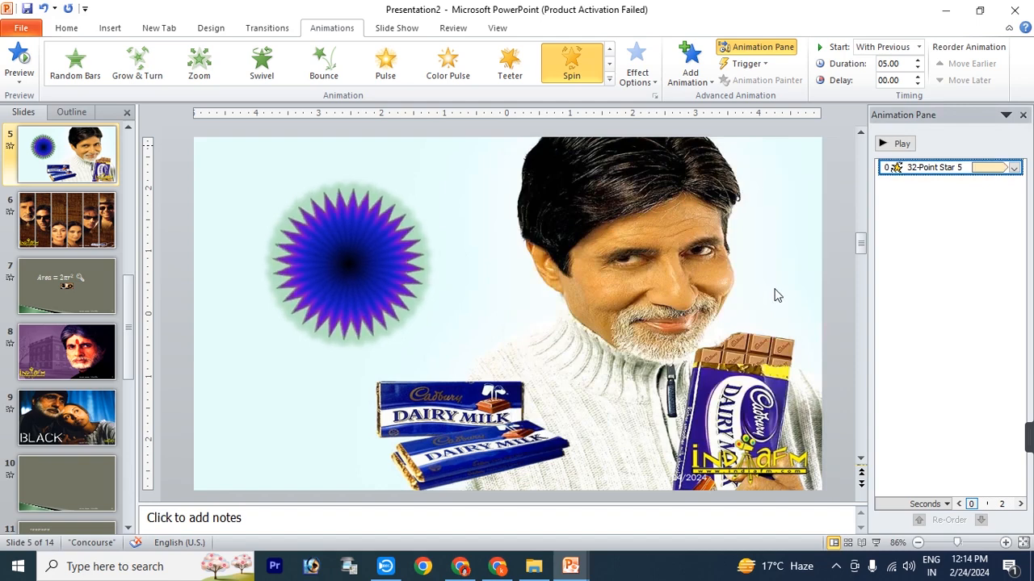
pyautogui.click(838, 180)
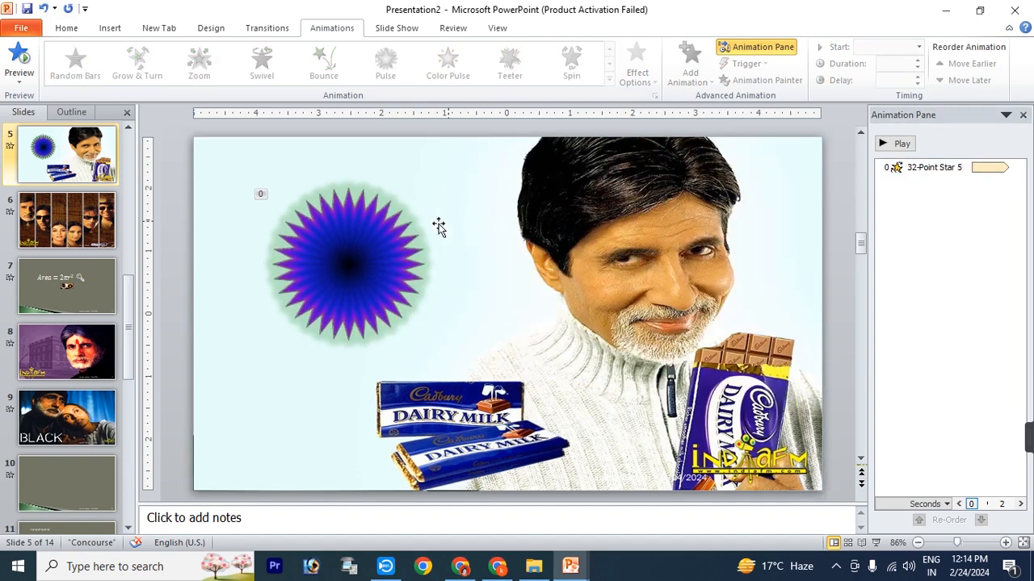
# Check the on-click trigger choices for the star and copy its Spin animation to the background picture with Animation Painter
pyautogui.click(402, 249)
pyautogui.click(743, 63)
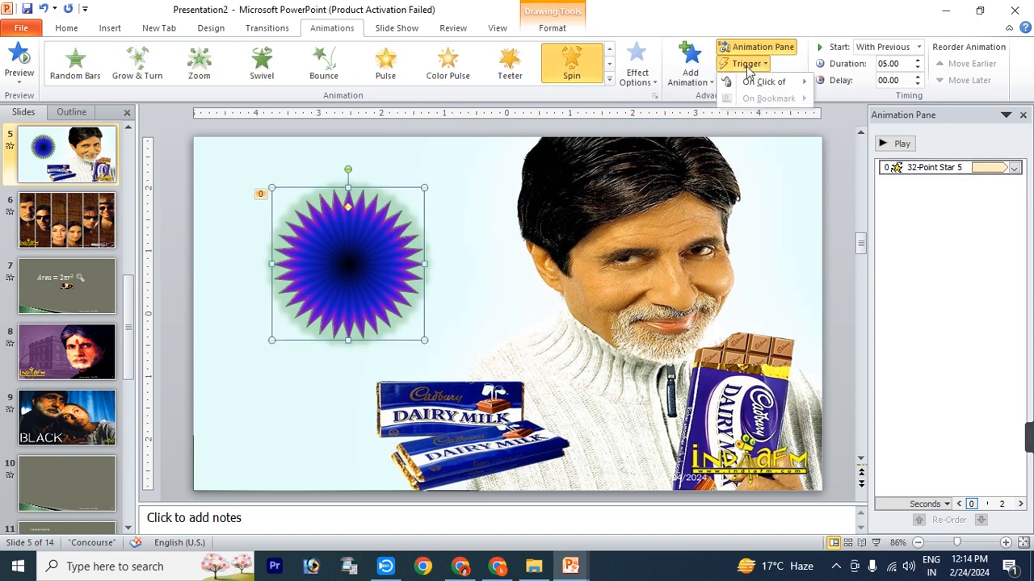
pyautogui.moveTo(759, 84)
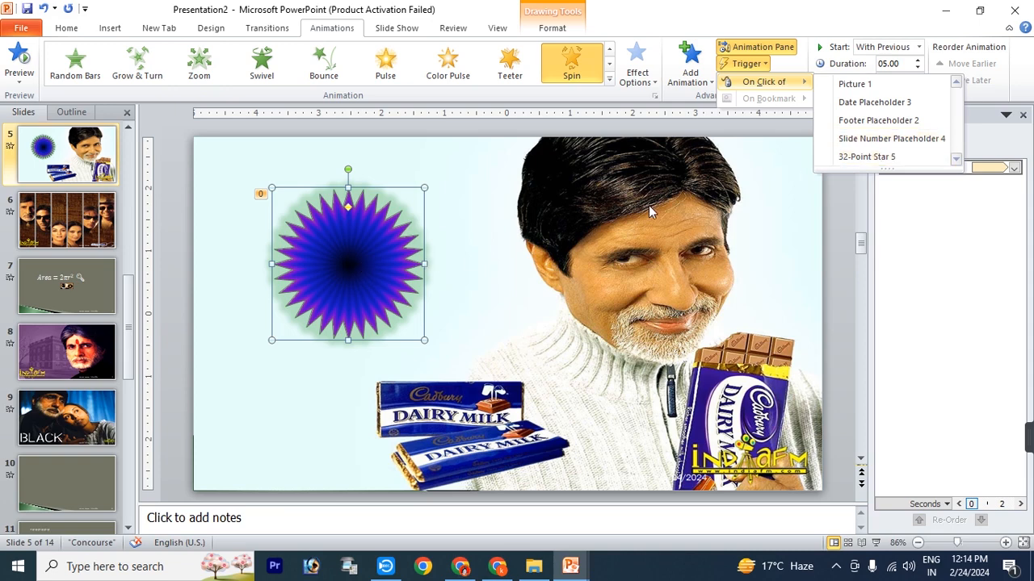
pyautogui.click(809, 184)
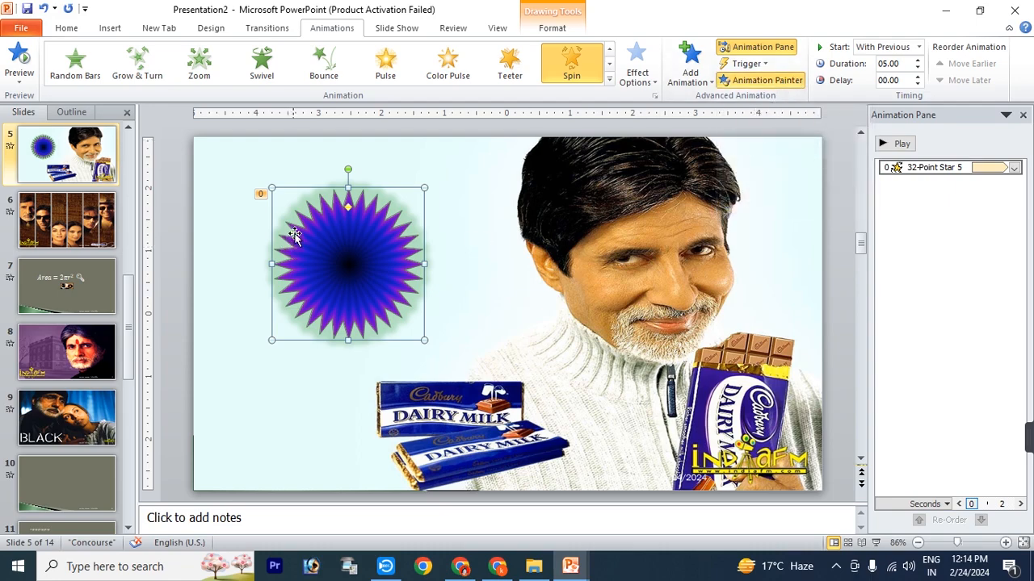
pyautogui.click(523, 298)
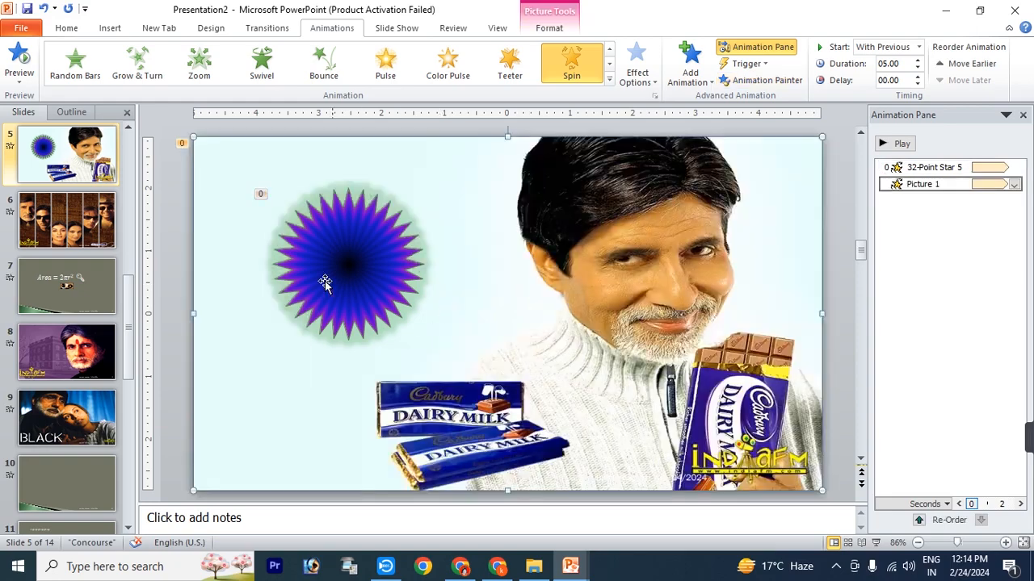
# Insert a large smiley face shape between the star and the man's face on slide 5
pyautogui.click(110, 27)
pyautogui.click(208, 63)
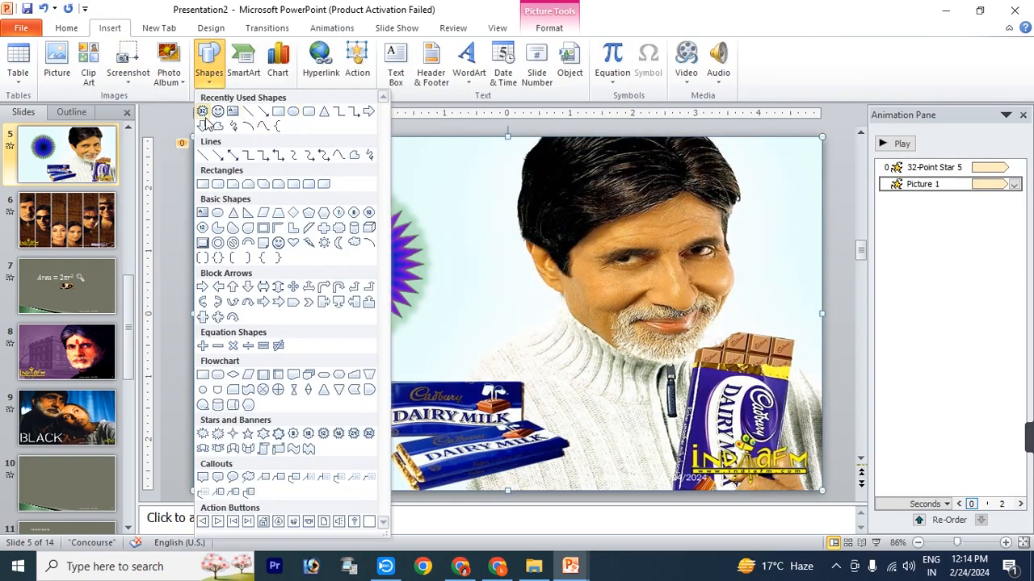
pyautogui.click(218, 110)
pyautogui.moveTo(471, 219); pyautogui.dragTo(634, 377)
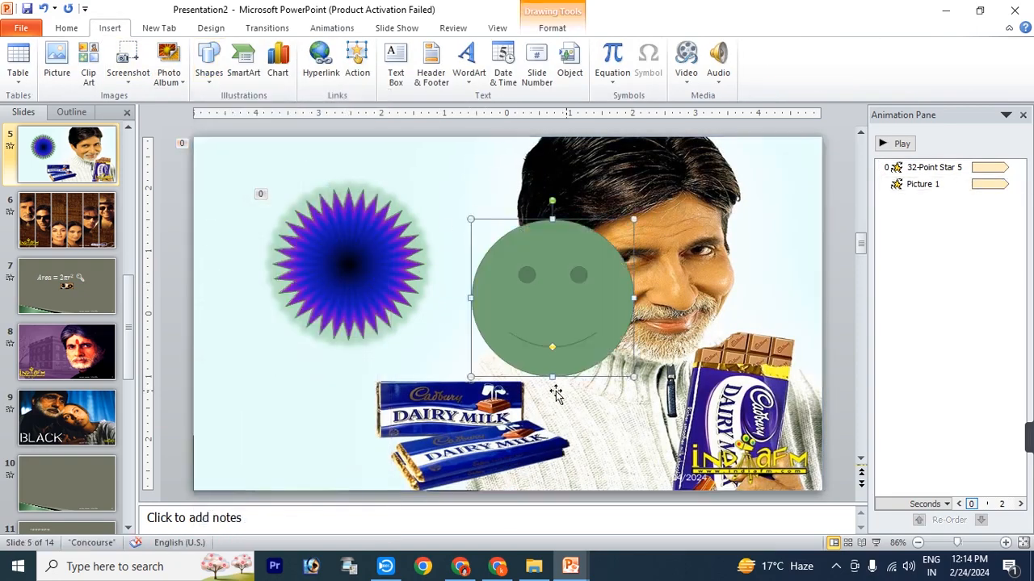
# Copy the star's Spin animation to the smiley face with Animation Painter
pyautogui.click(307, 191)
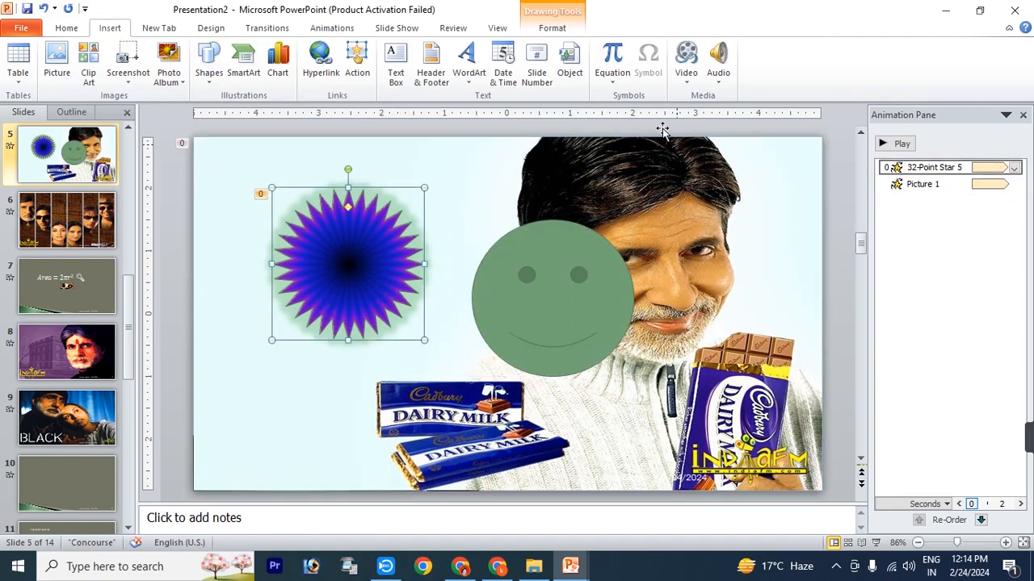
pyautogui.click(324, 29)
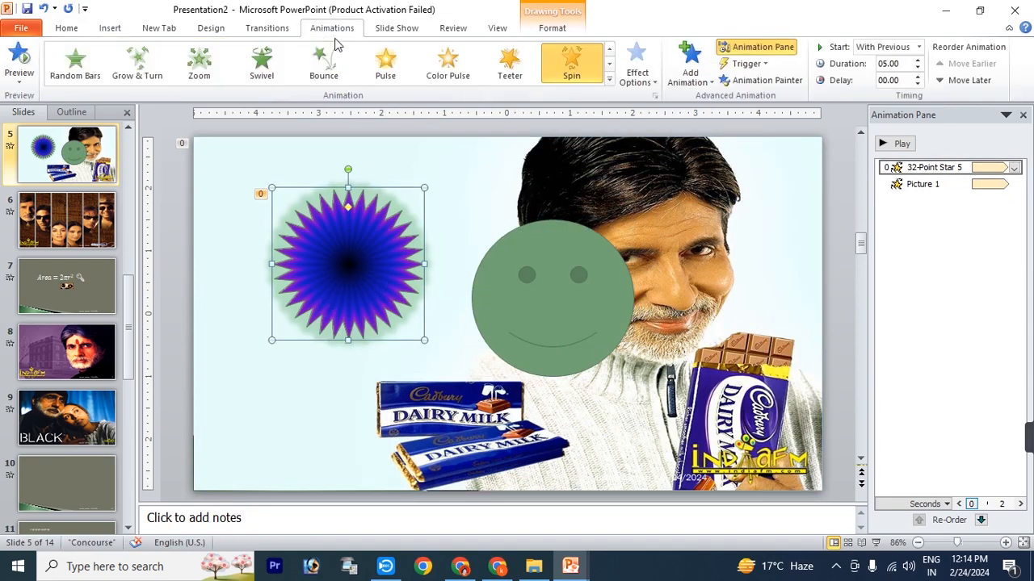
pyautogui.click(767, 81)
pyautogui.click(543, 273)
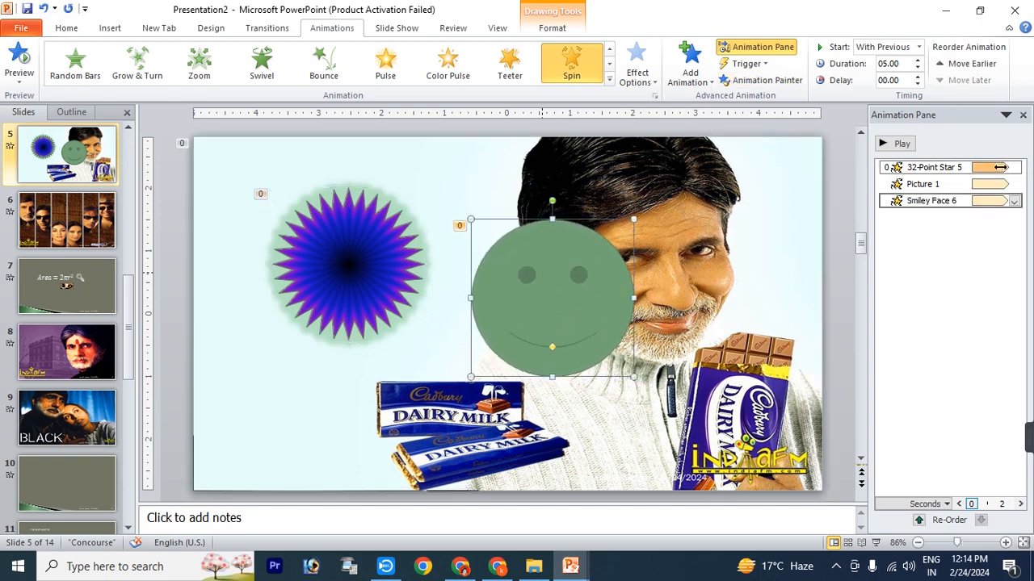
# Set the smiley face's Spin animation to start After Previous
pyautogui.click(918, 48)
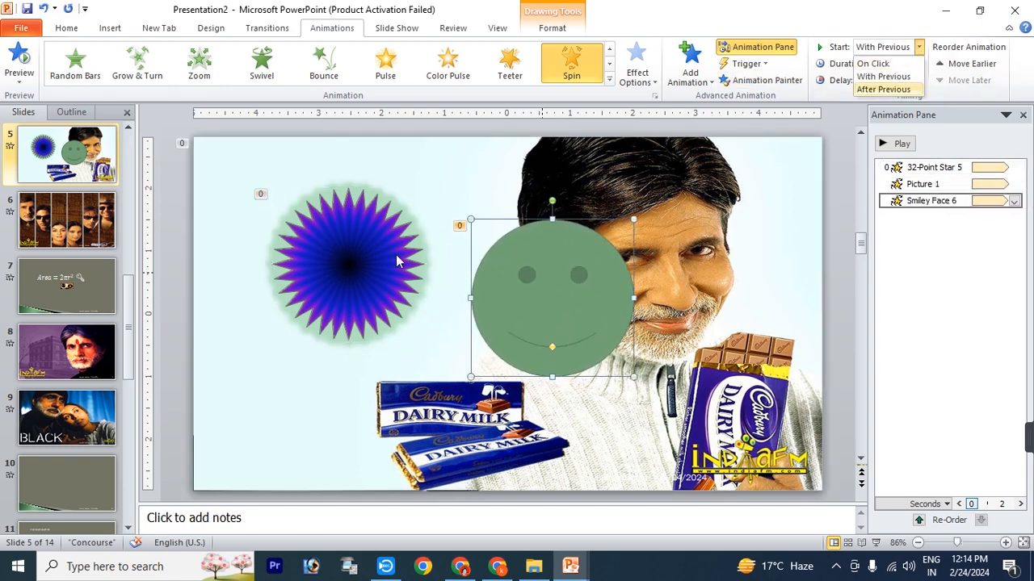
pyautogui.click(894, 144)
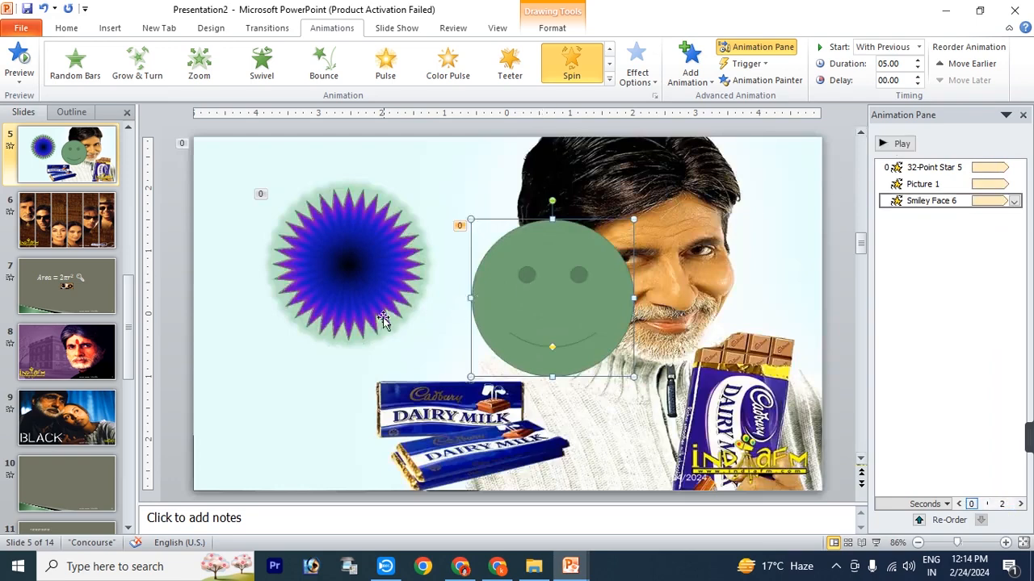
pyautogui.click(338, 279)
pyautogui.click(593, 296)
pyautogui.click(918, 47)
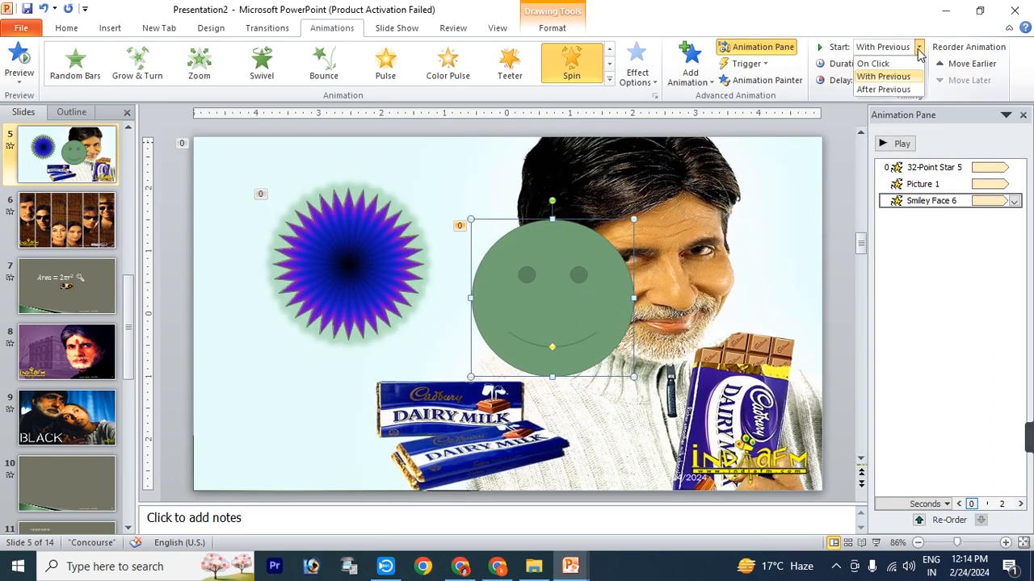
pyautogui.click(891, 89)
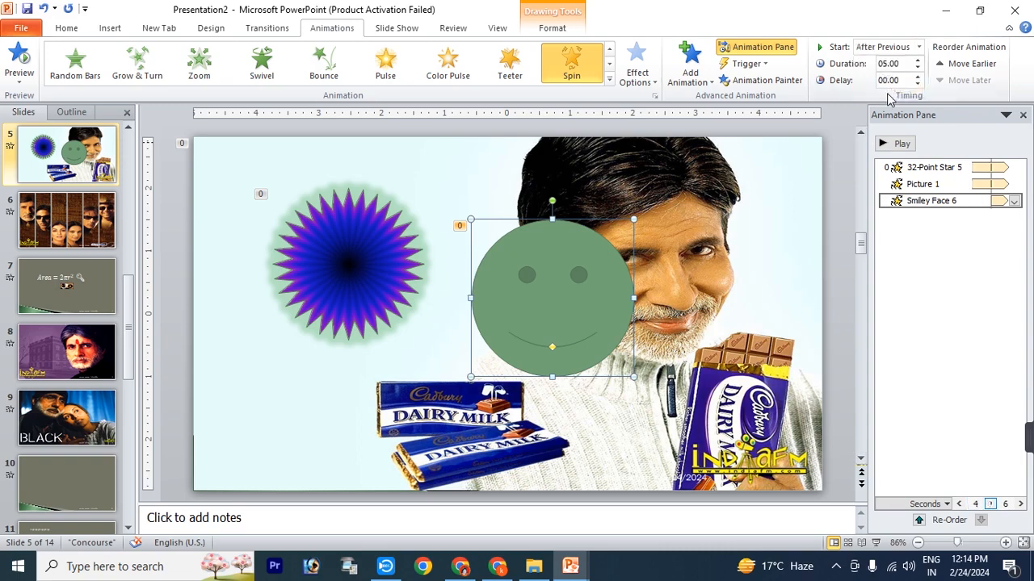
# Preview the slide's animations and move the smiley face's animation ahead of the picture's in the order
pyautogui.click(895, 144)
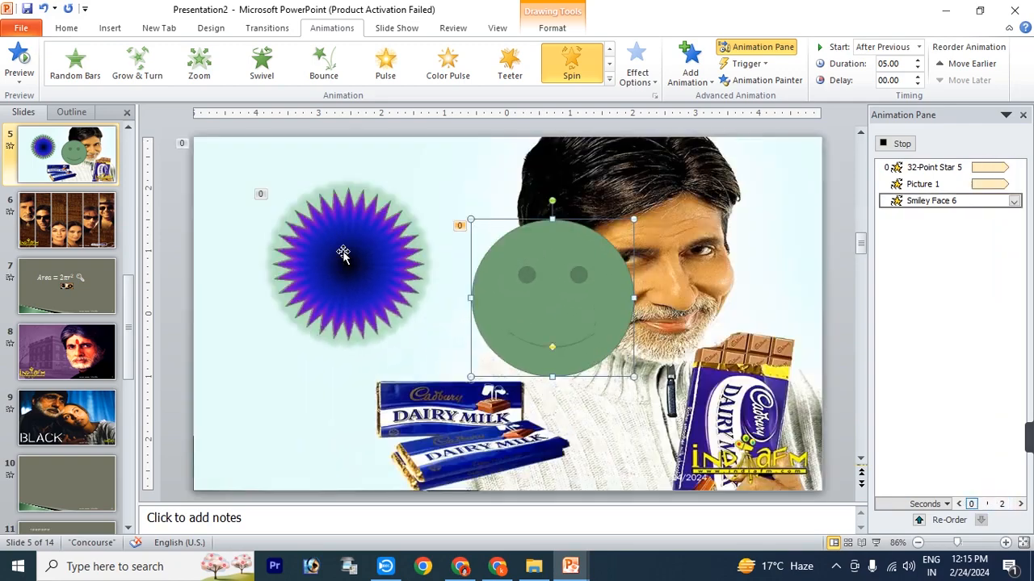
pyautogui.click(954, 64)
pyautogui.click(829, 279)
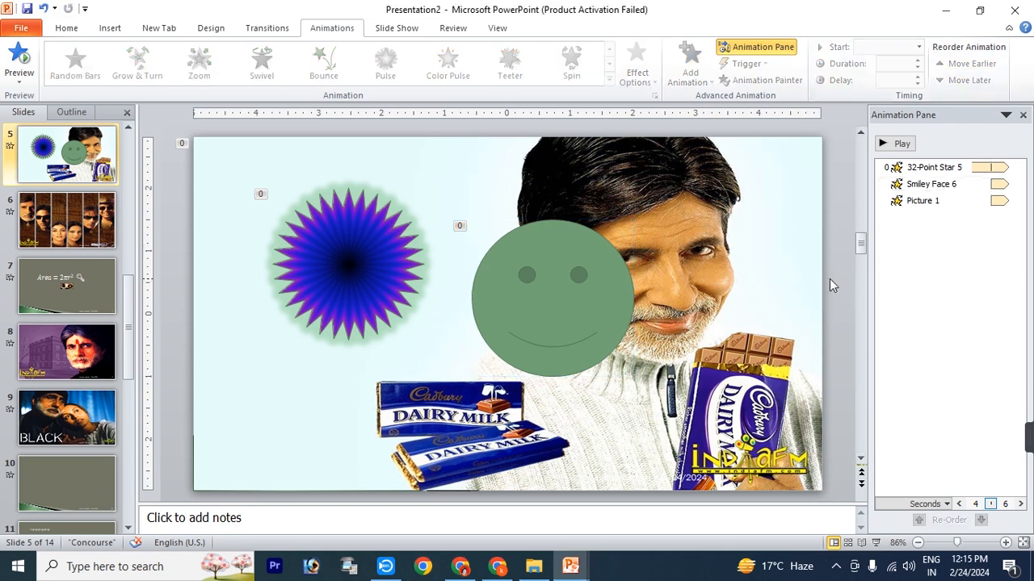
# Run the slide show from the first slide twice, ending it each time to return to editing
pyautogui.click(384, 30)
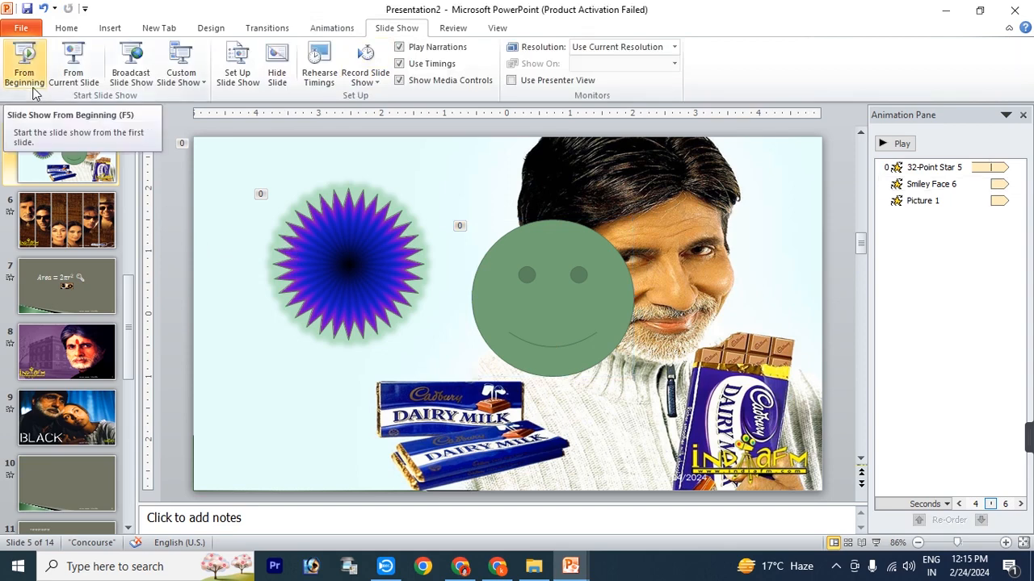
pyautogui.click(66, 300)
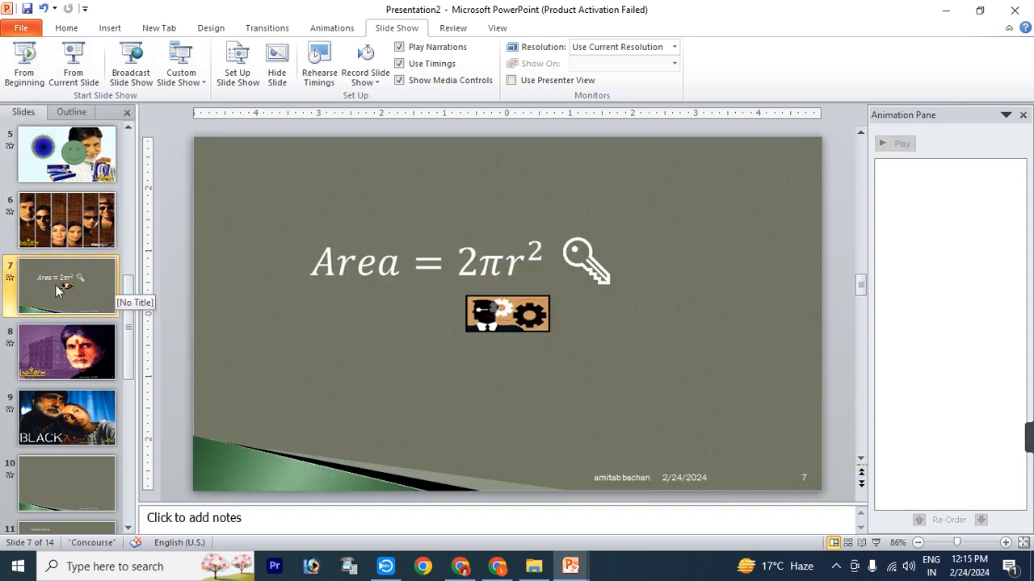
pyautogui.click(24, 65)
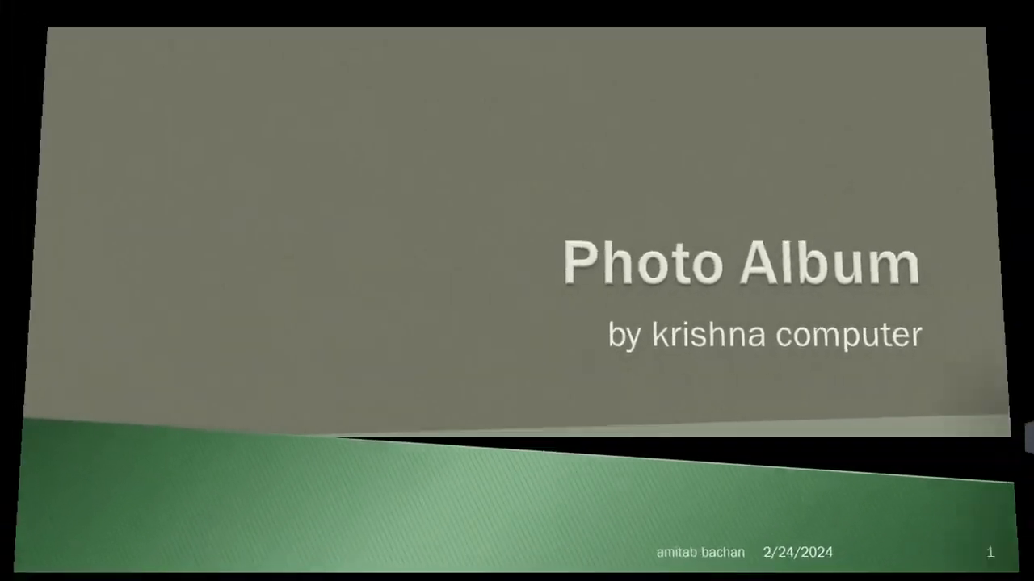
pyautogui.press('Escape')
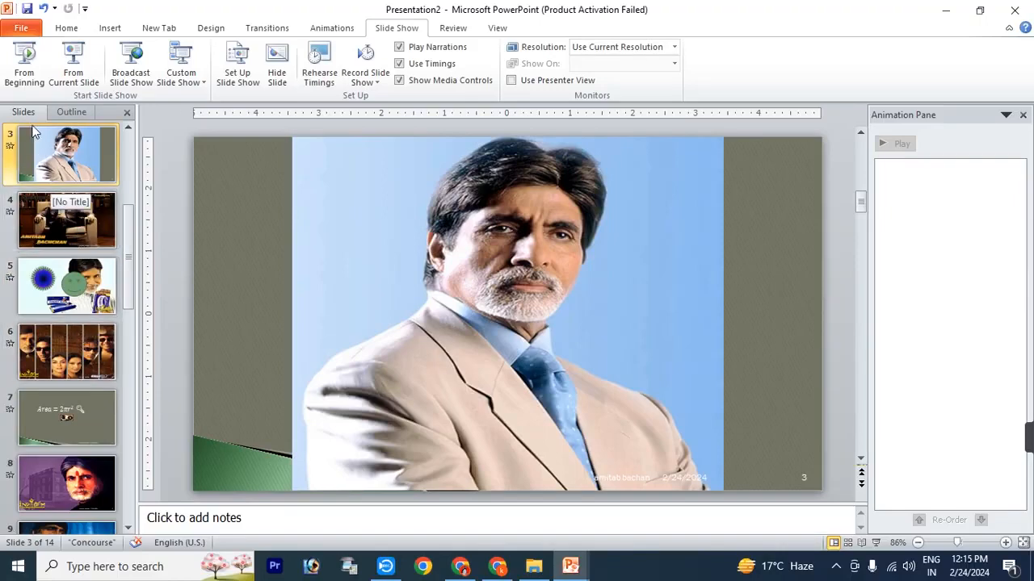
pyautogui.click(24, 65)
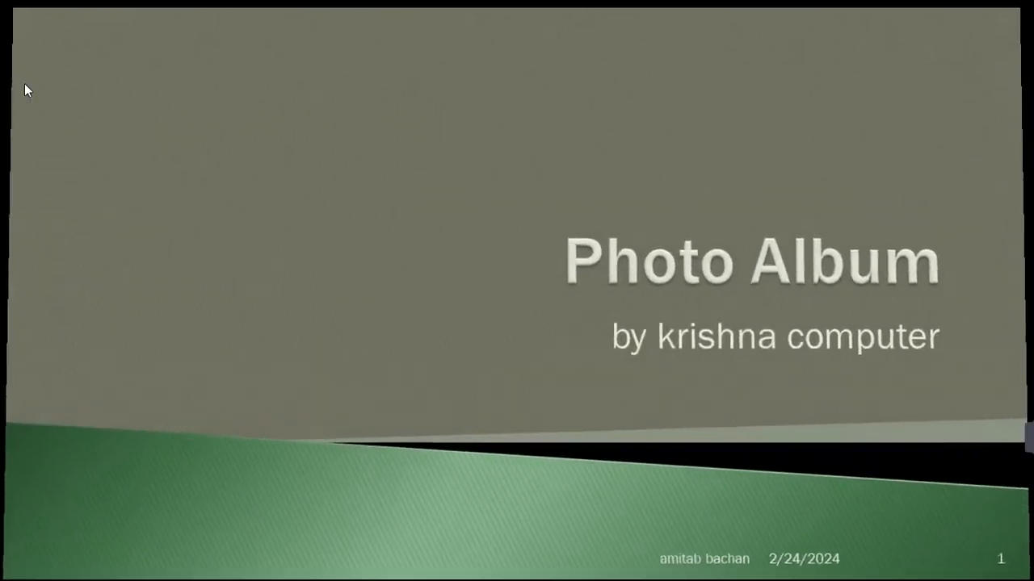
pyautogui.press('Escape')
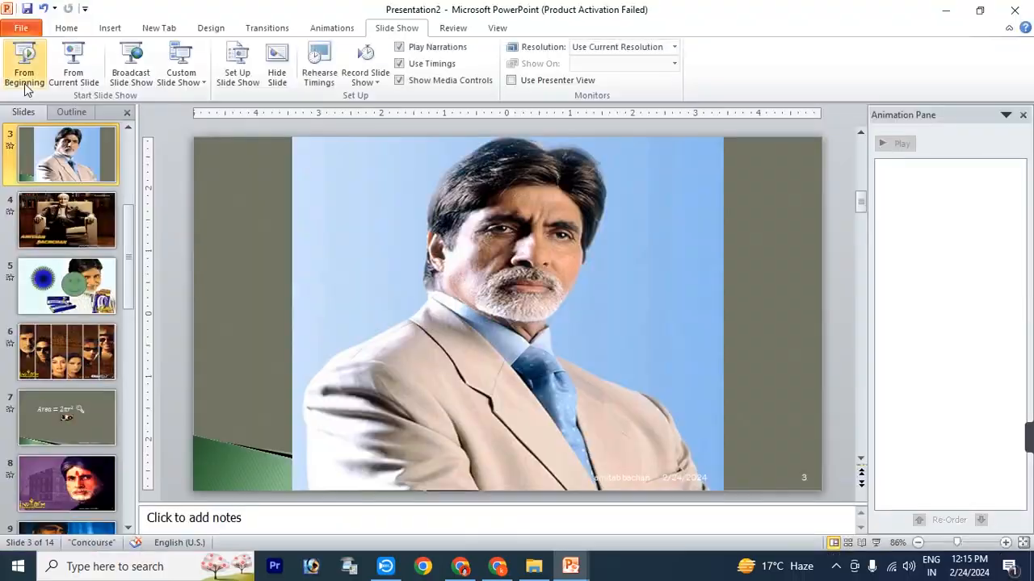
# Run the slide show from slide 5 to watch its animations and end the show
pyautogui.click(73, 286)
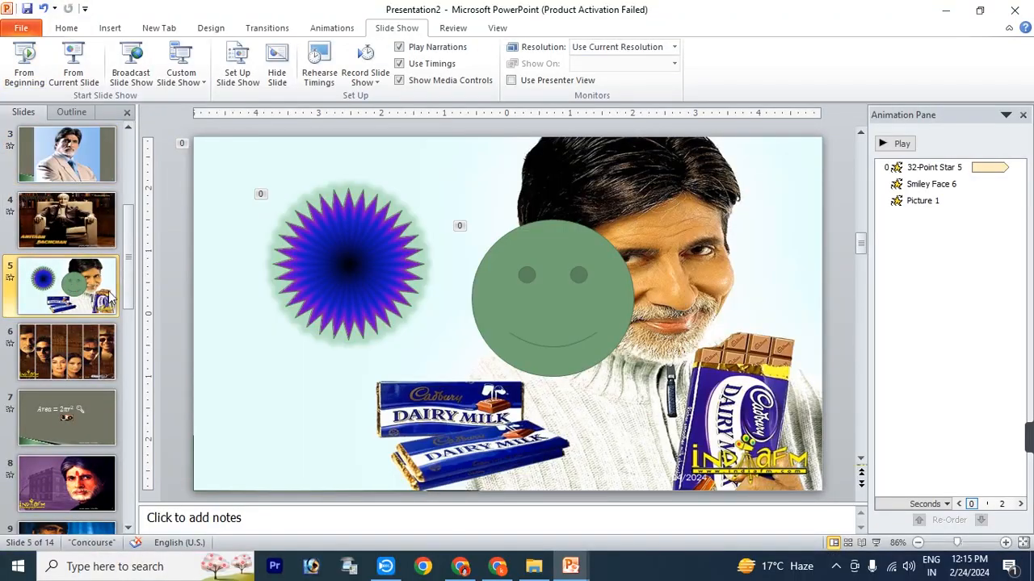
pyautogui.click(74, 65)
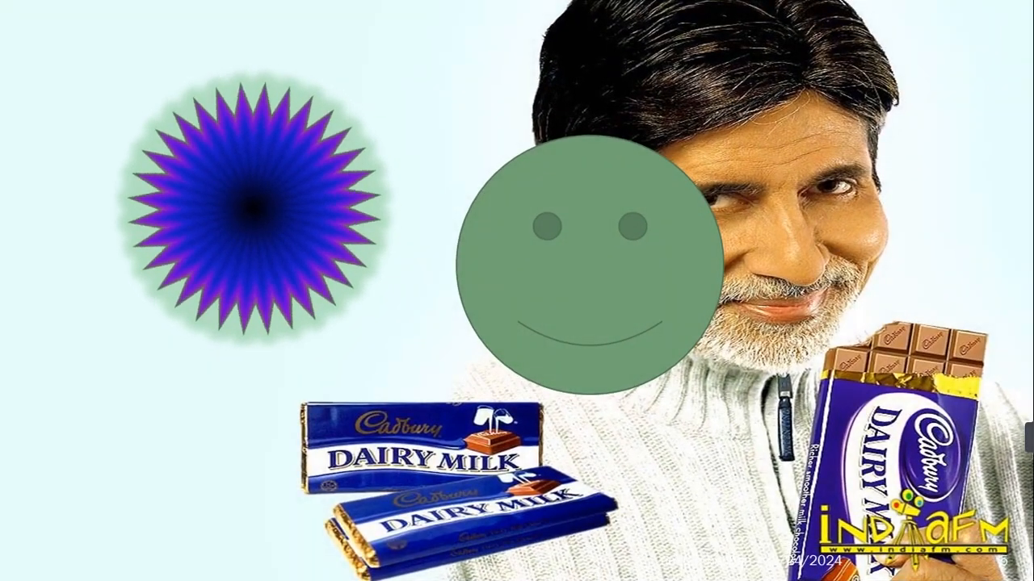
pyautogui.press('Escape')
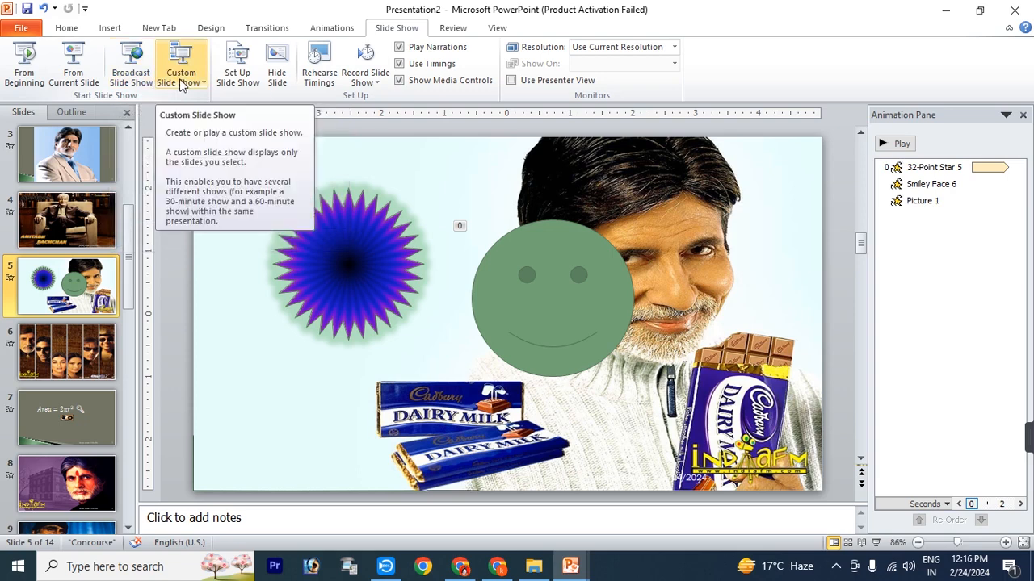
# Start a new custom slide show and add slides 3 and 6 to it
pyautogui.click(181, 84)
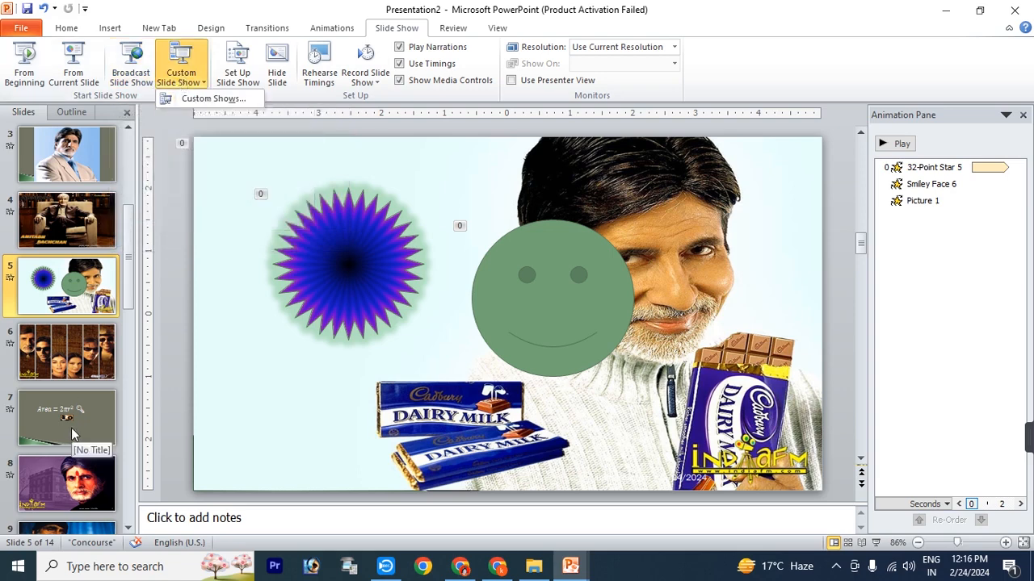
pyautogui.click(178, 98)
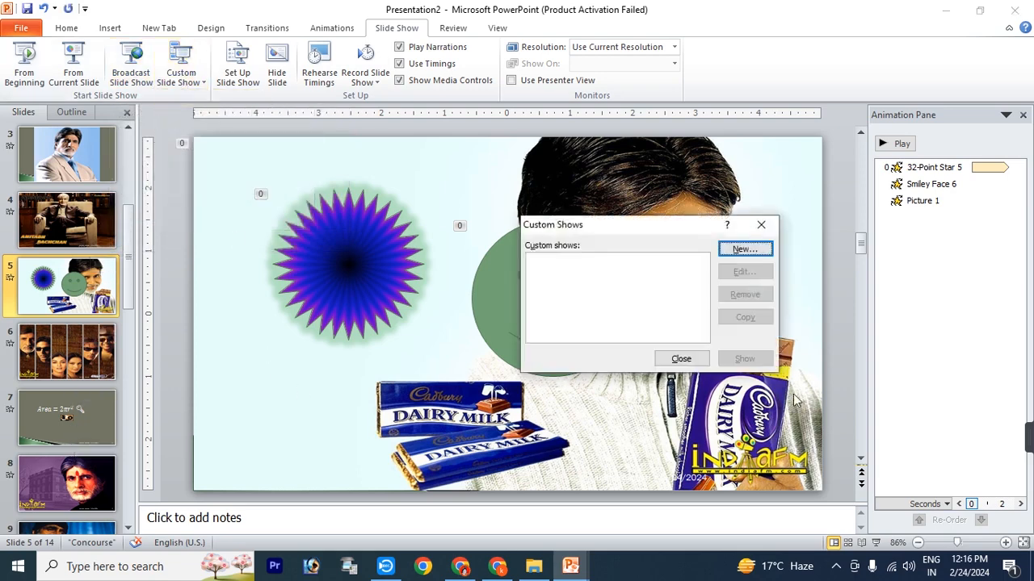
pyautogui.click(760, 253)
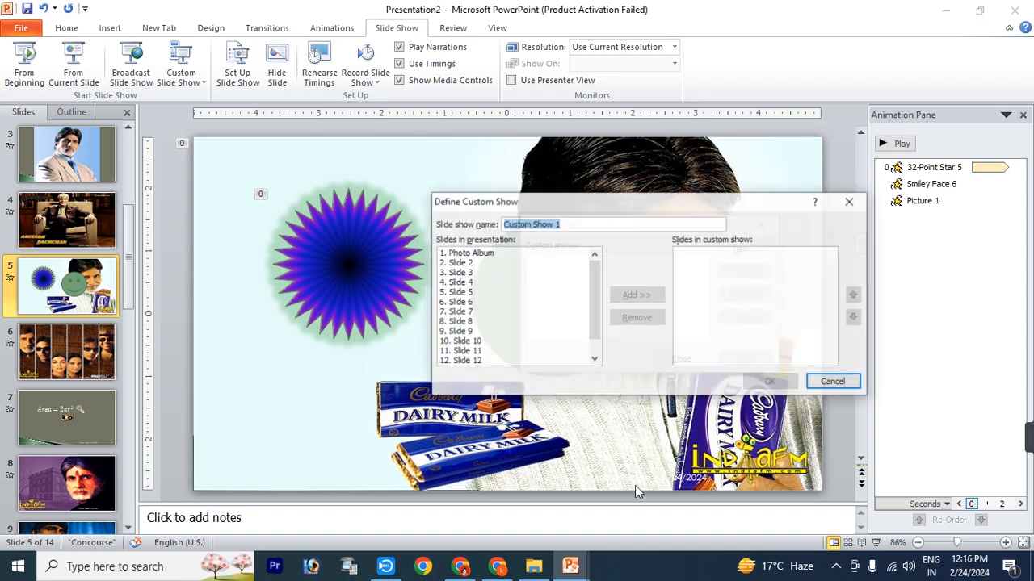
pyautogui.click(467, 272)
pyautogui.click(634, 296)
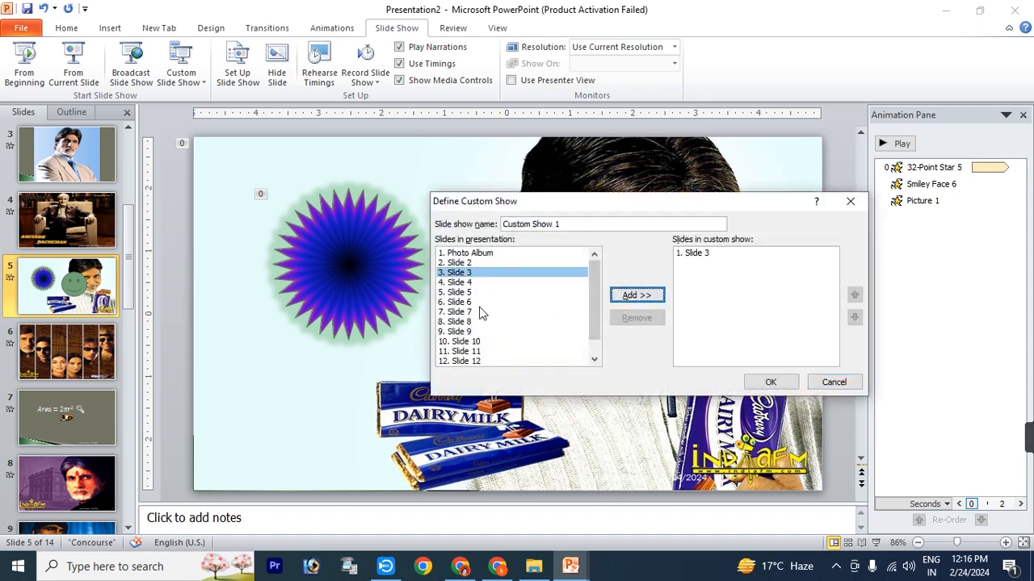
pyautogui.click(519, 303)
pyautogui.click(634, 295)
# Add slides 8, 7 and 9 in that order to the custom show and save its definition
pyautogui.click(475, 322)
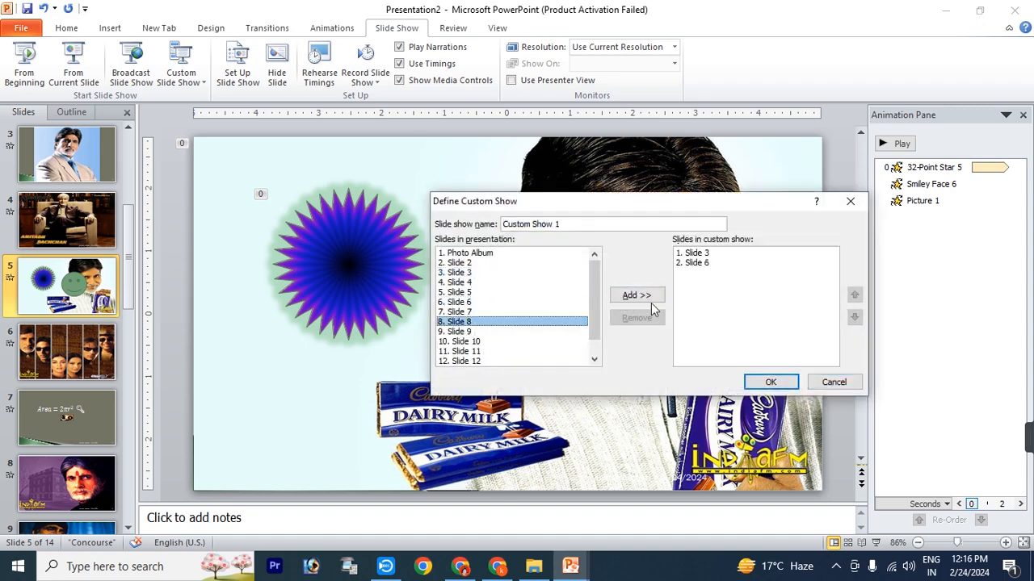
pyautogui.click(636, 295)
pyautogui.click(469, 311)
pyautogui.click(633, 296)
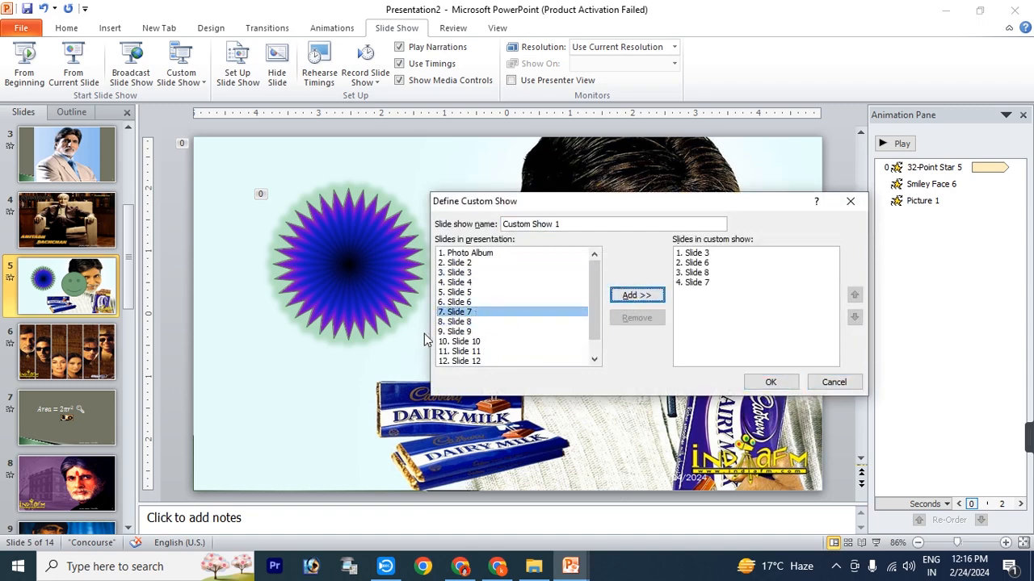
pyautogui.click(458, 331)
pyautogui.click(622, 297)
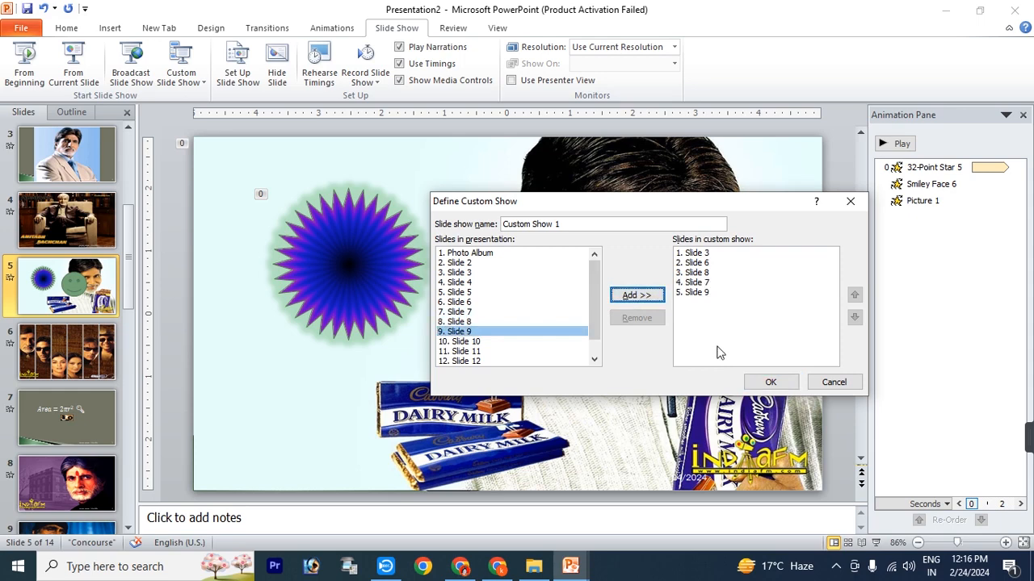
pyautogui.click(770, 382)
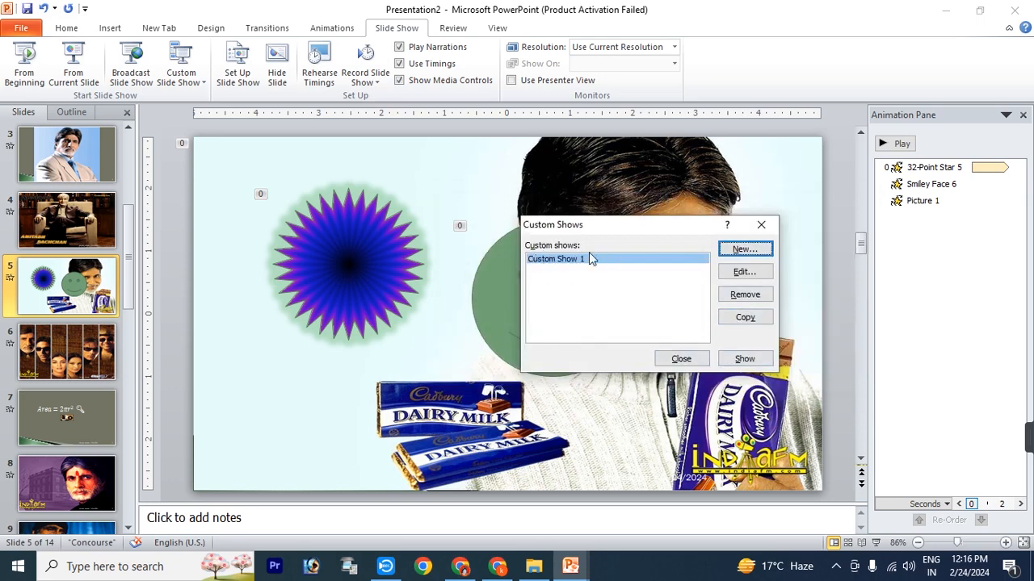
# Play the custom show, advance through its slides and end it to return to editing
pyautogui.click(738, 361)
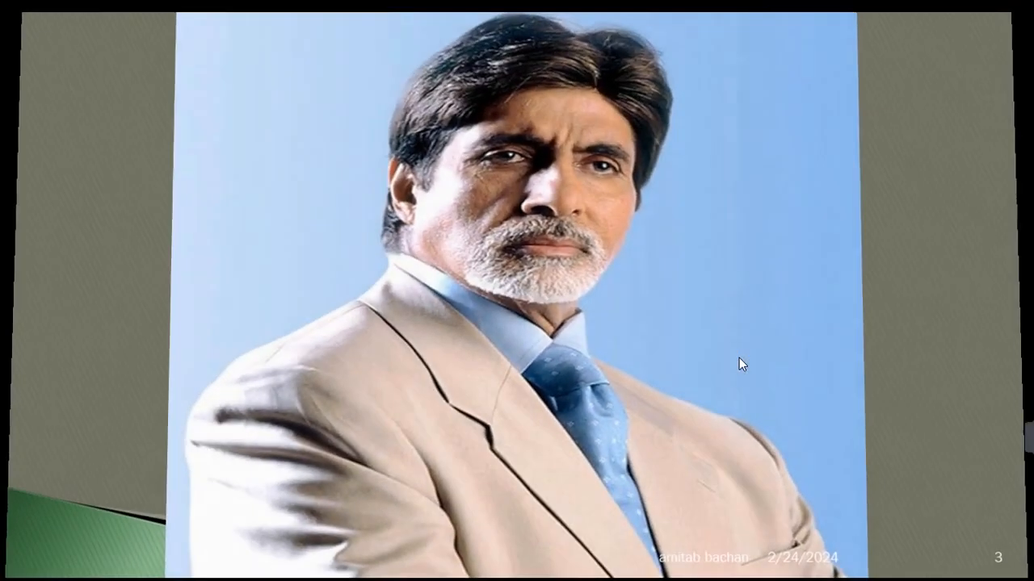
pyautogui.press('space')
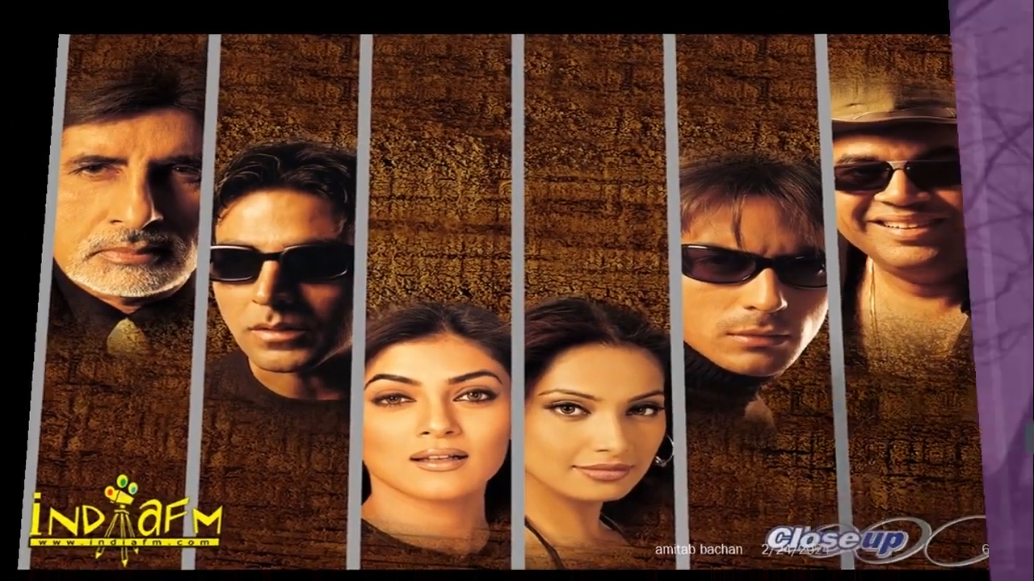
pyautogui.press('Right')
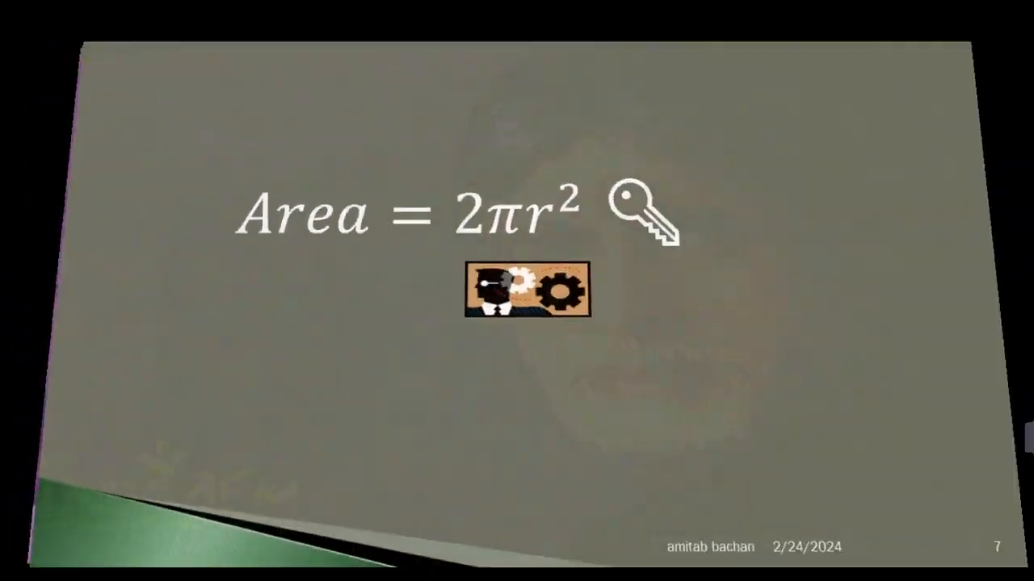
pyautogui.press('Right')
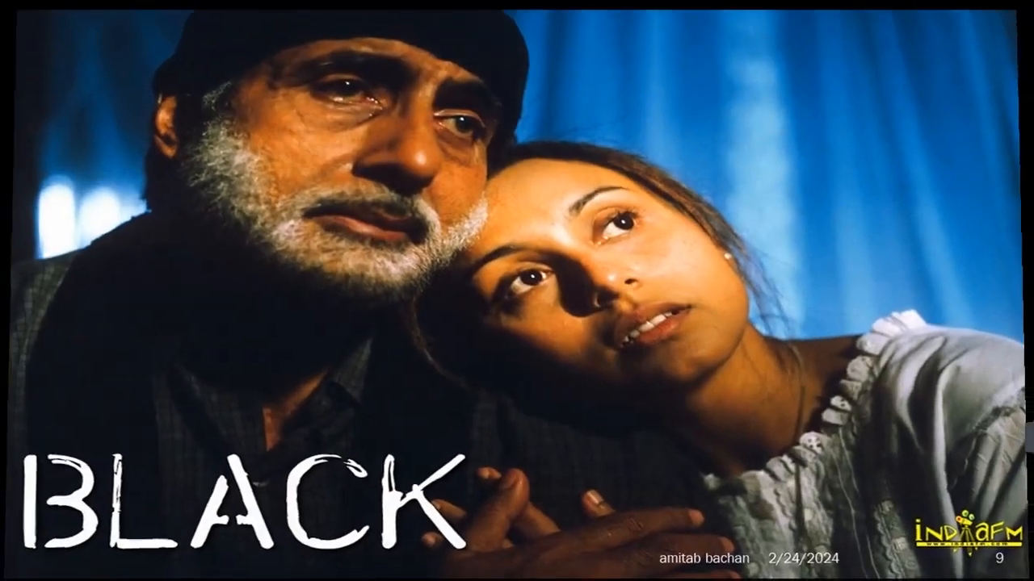
pyautogui.press('Escape')
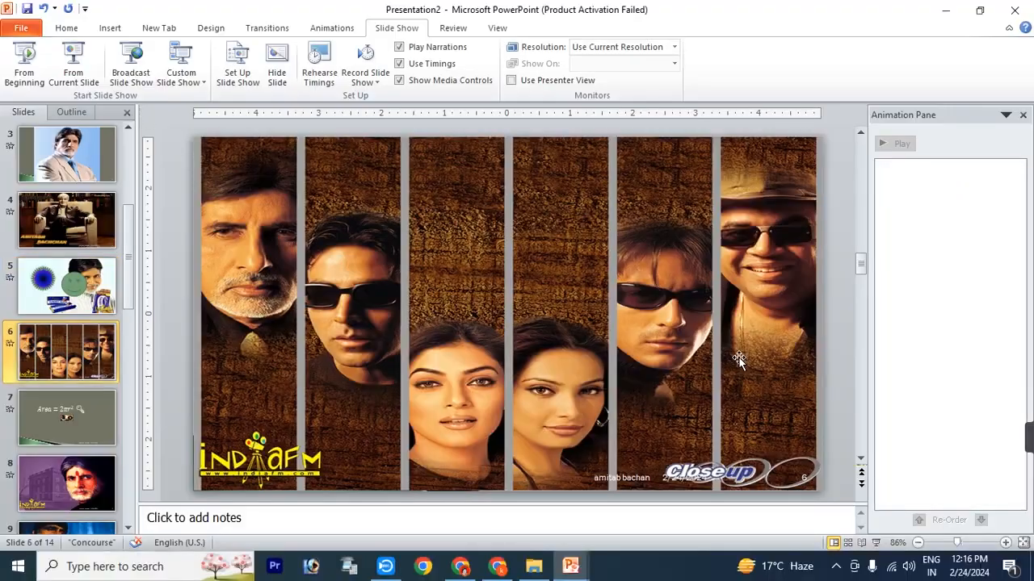
# Set up the slide show to use a slide range ending at 10 and loop continuously until 'Esc'
pyautogui.click(235, 87)
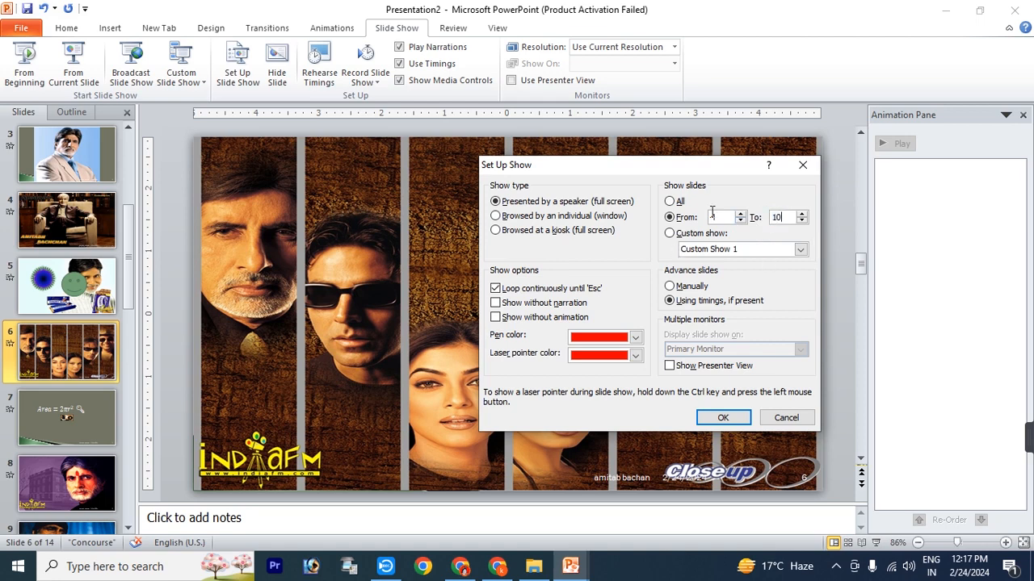
pyautogui.click(723, 417)
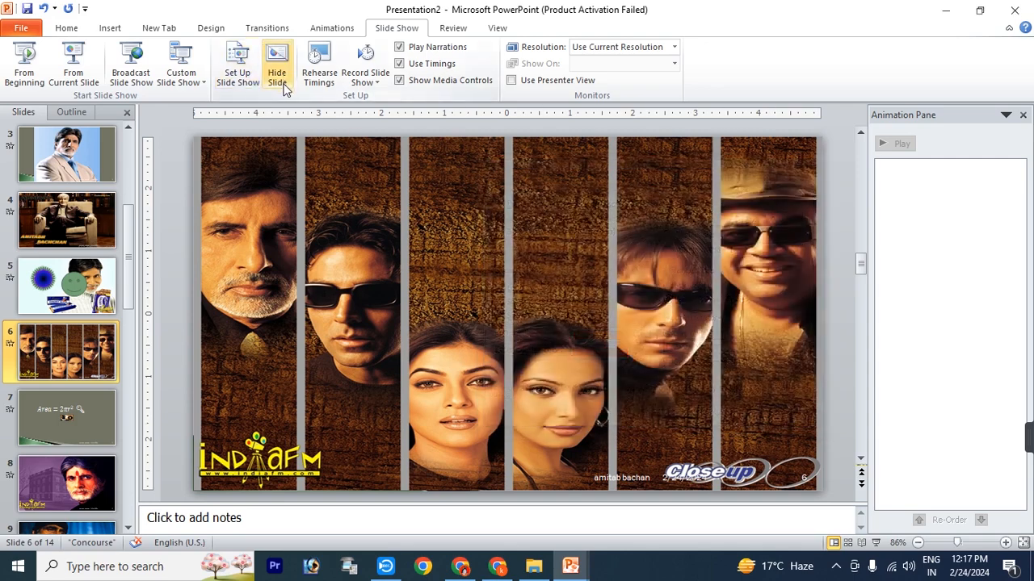
# Hide slide 5 from the slide show and unhide it again
pyautogui.click(65, 286)
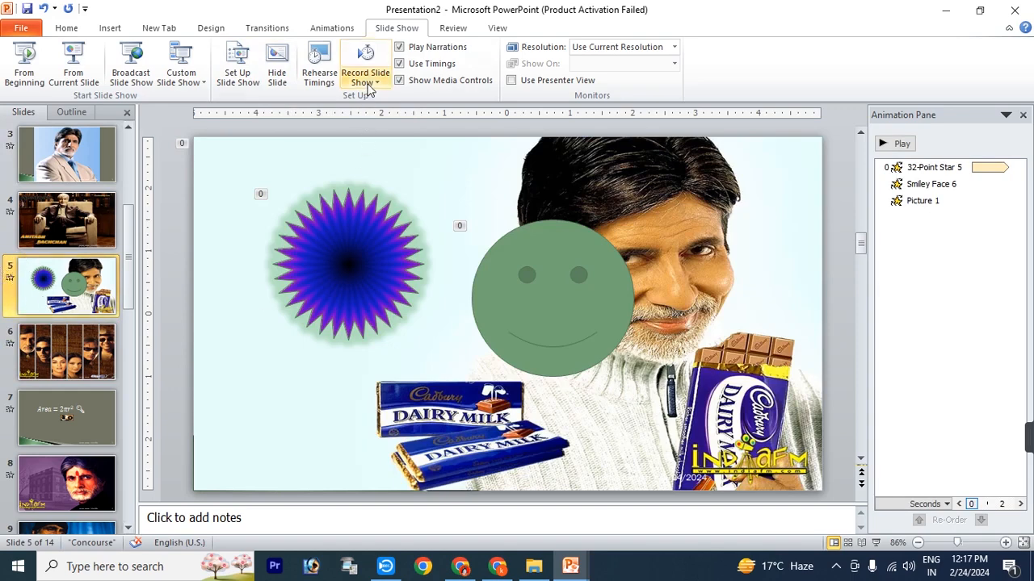
pyautogui.click(275, 64)
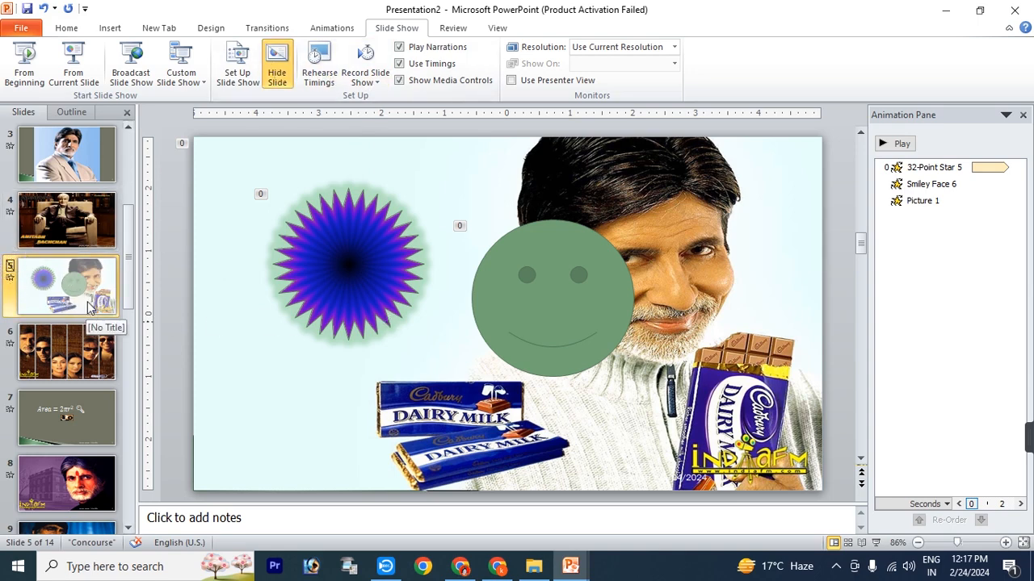
pyautogui.click(274, 77)
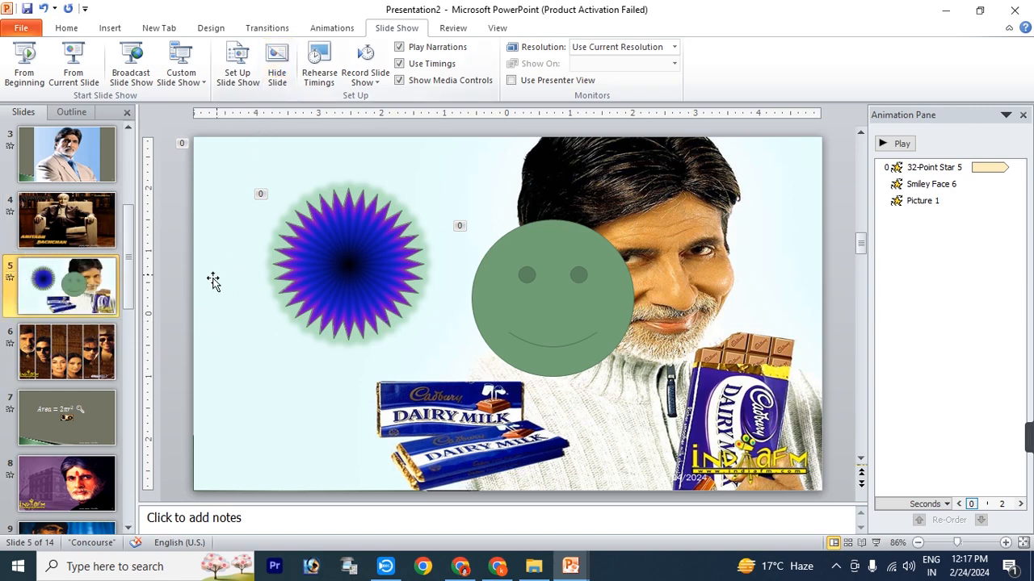
# Rehearse the slide show timings from slide 1 through slide 6 and keep the new slide timings
pyautogui.click(317, 80)
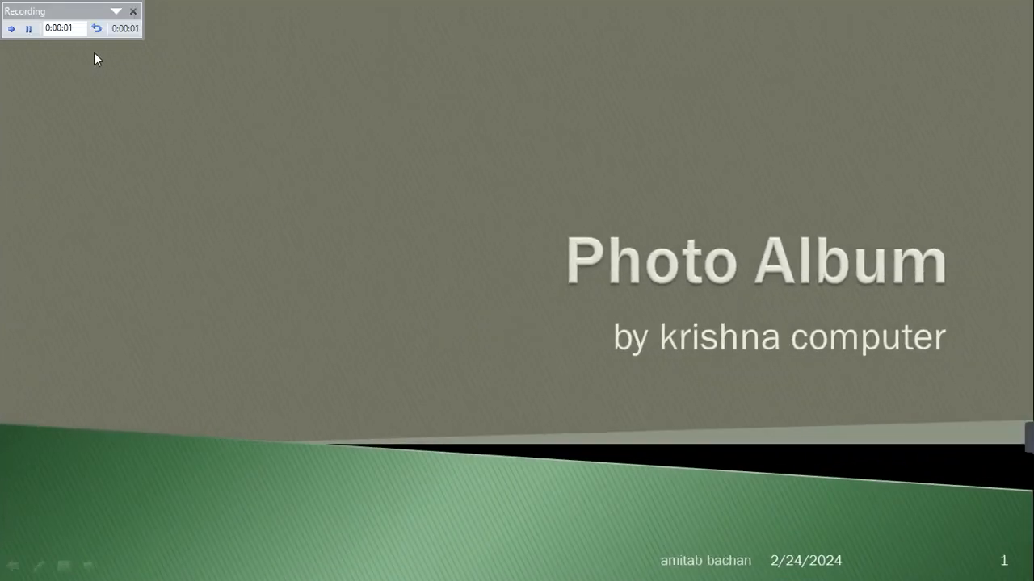
pyautogui.click(12, 28)
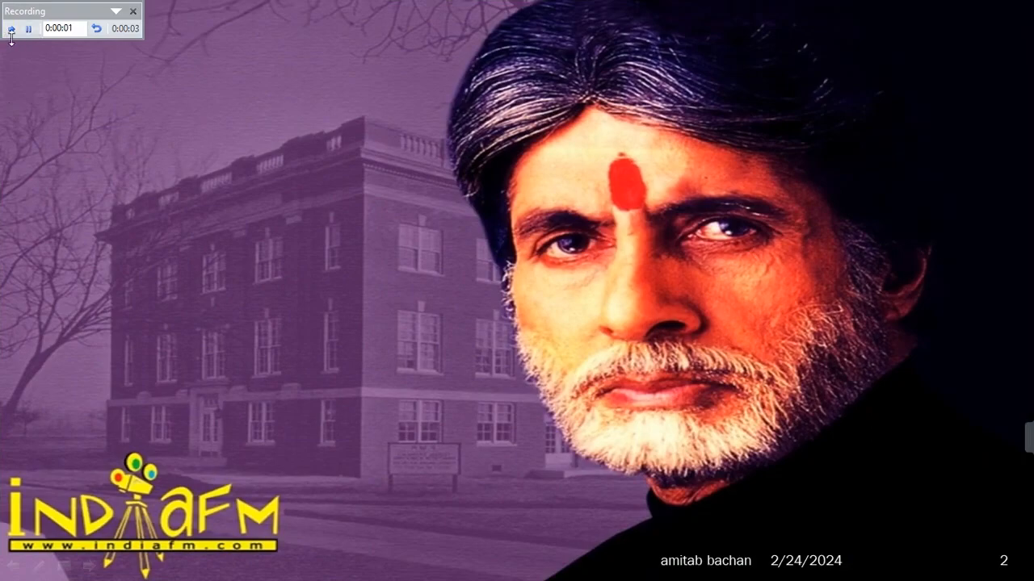
pyautogui.click(12, 29)
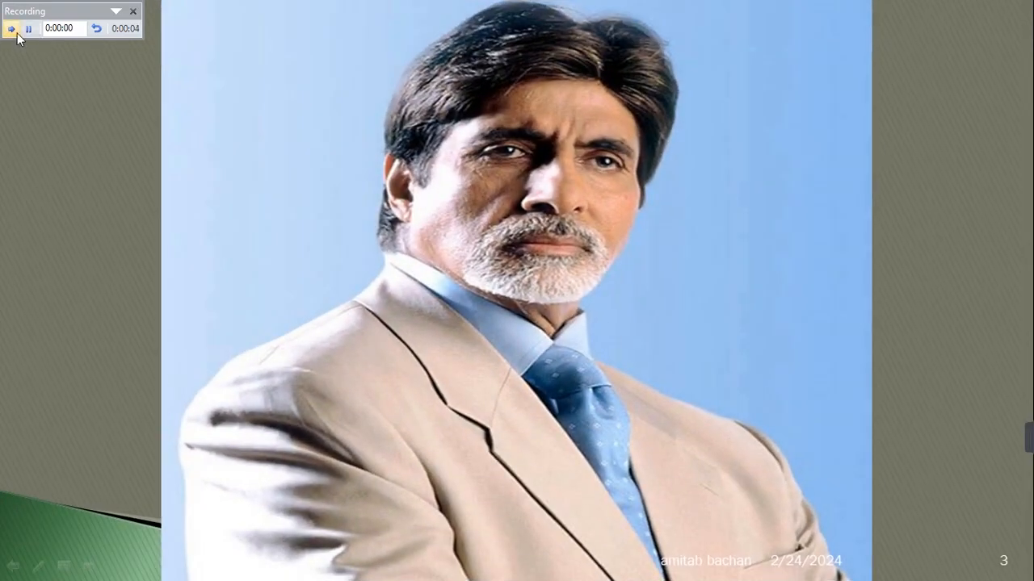
pyautogui.click(17, 33)
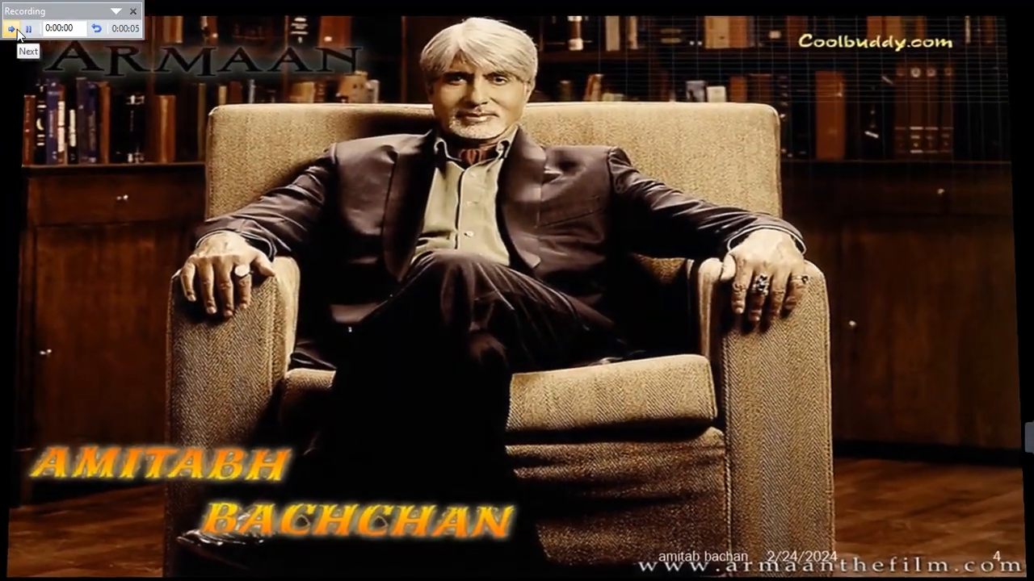
pyautogui.click(17, 33)
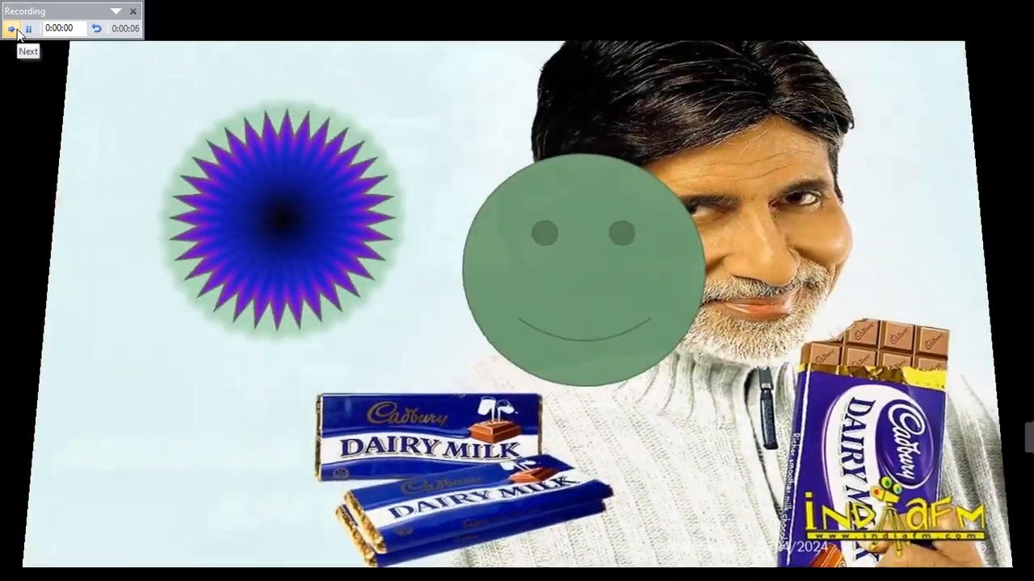
pyautogui.click(17, 33)
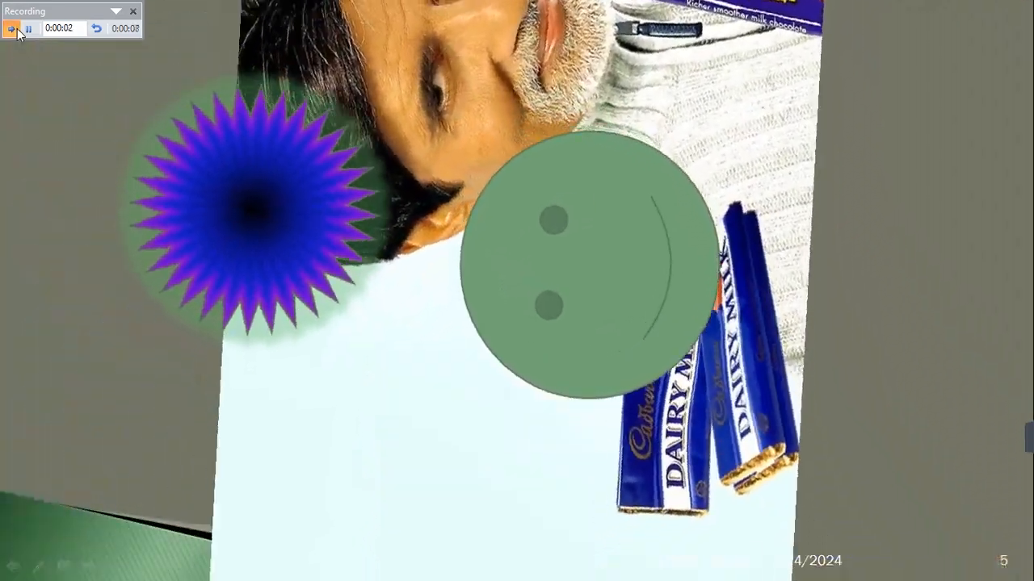
pyautogui.click(17, 33)
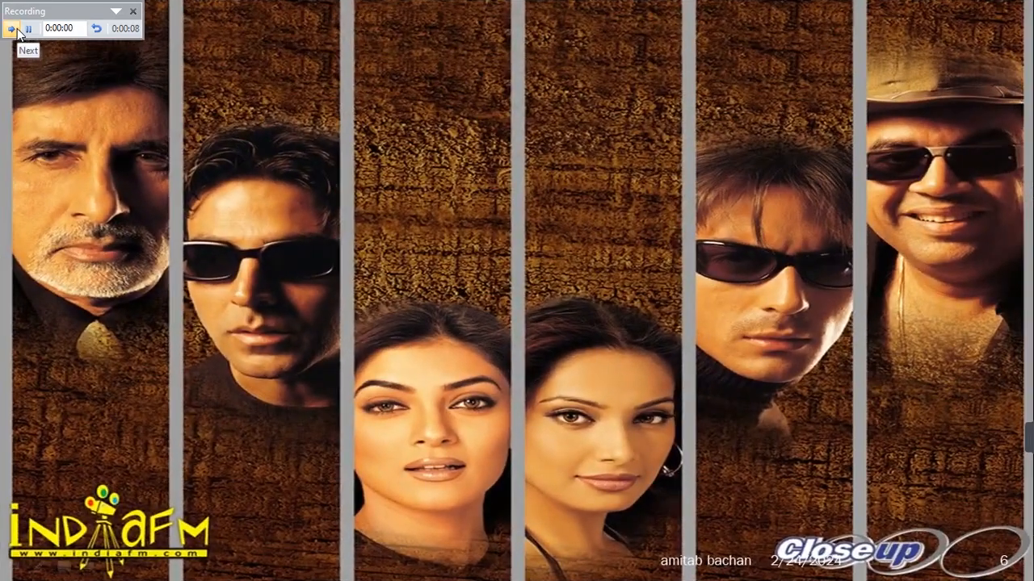
pyautogui.click(133, 13)
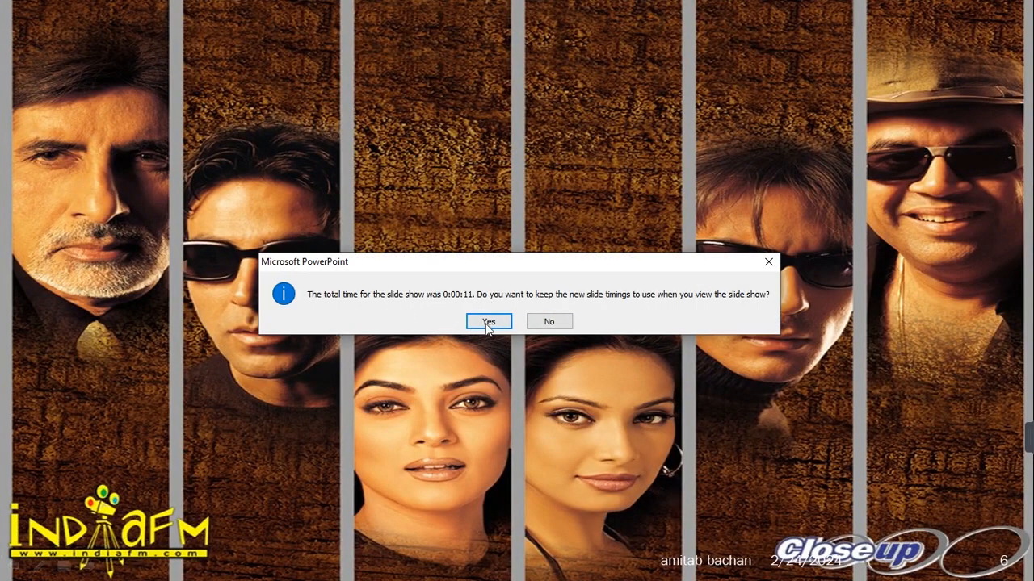
pyautogui.click(488, 322)
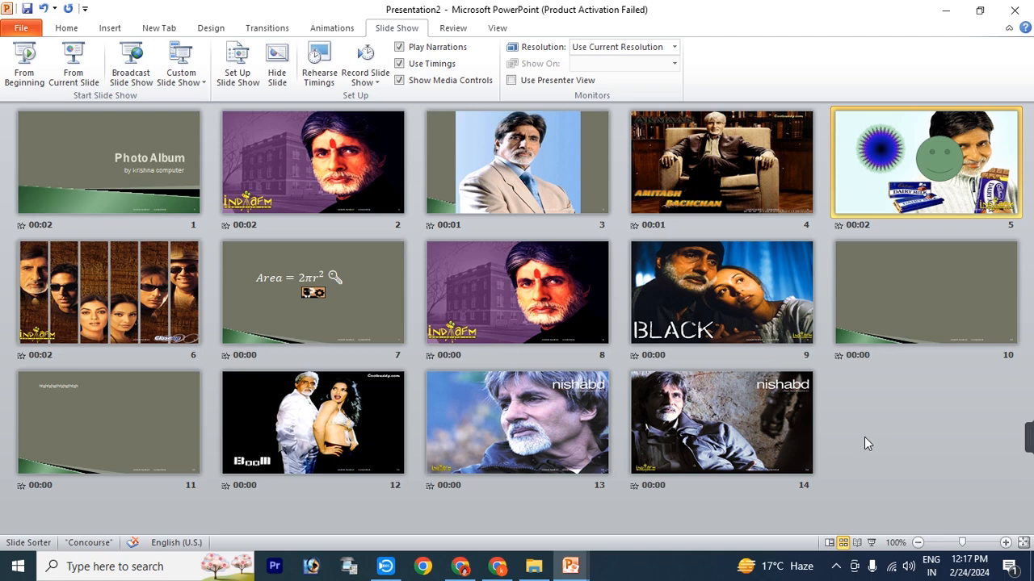
# Return the presentation from the slide sorter to Normal view on slide 5
pyautogui.click(364, 83)
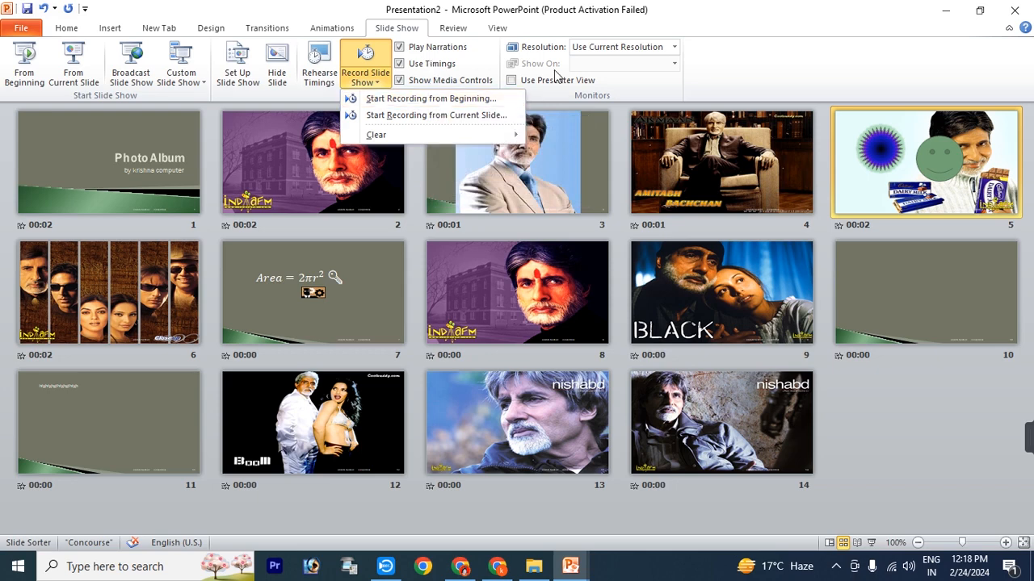
pyautogui.click(449, 32)
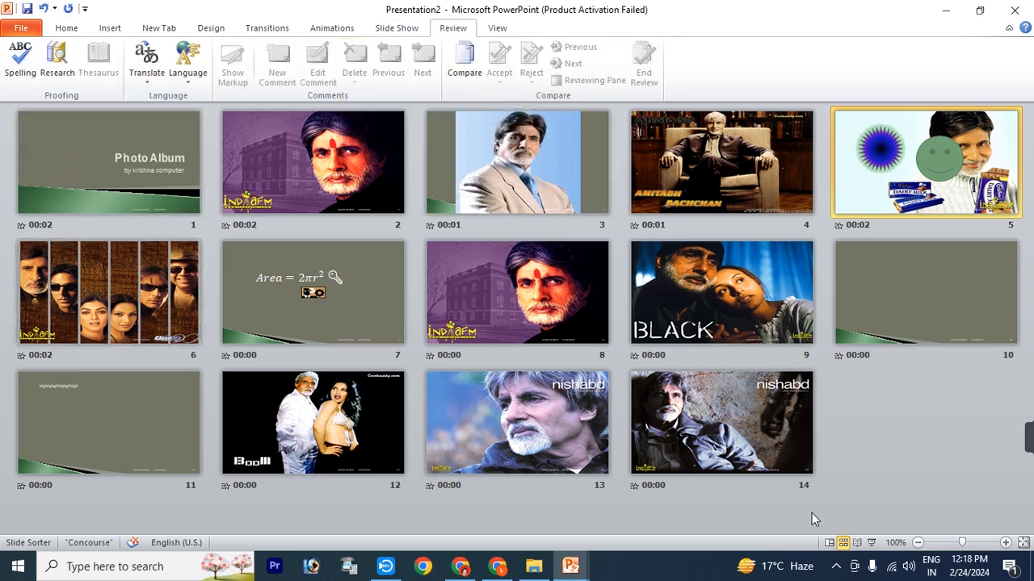
pyautogui.click(830, 545)
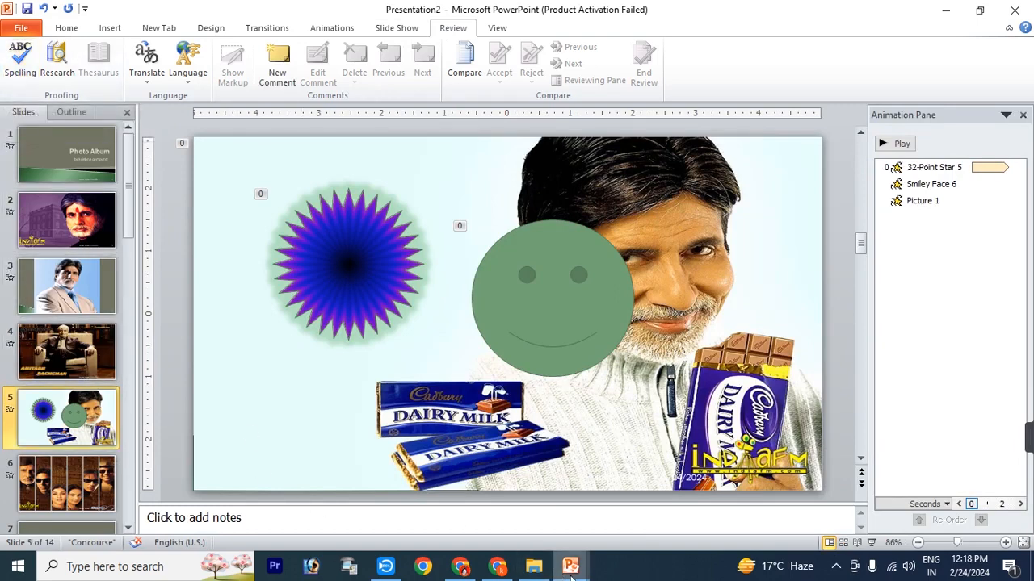
# Switch to Presentation1 and add a wide text box reading "girals" below the heading on slide 1
pyautogui.moveTo(571, 566)
pyautogui.click(499, 509)
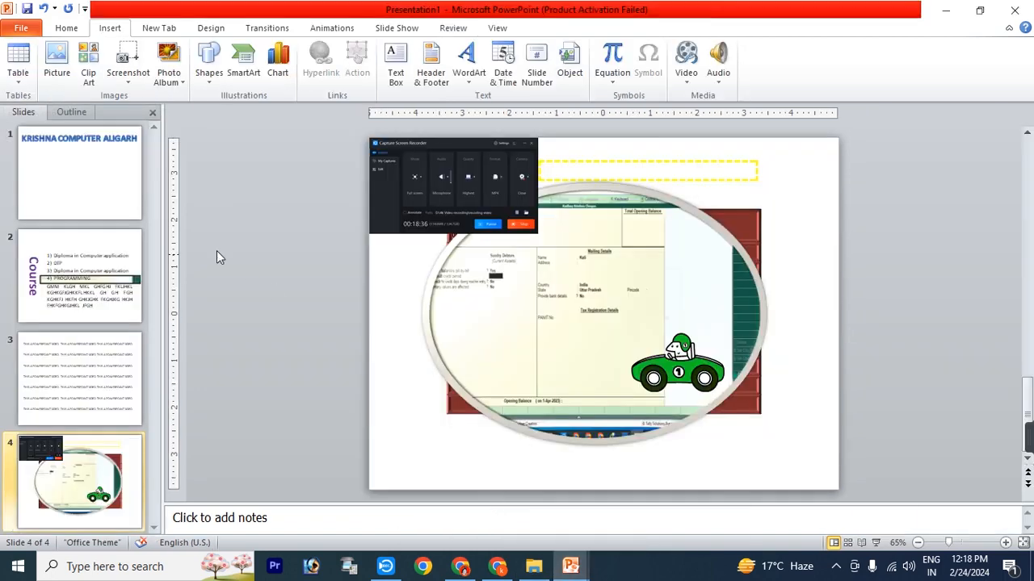
pyautogui.click(74, 133)
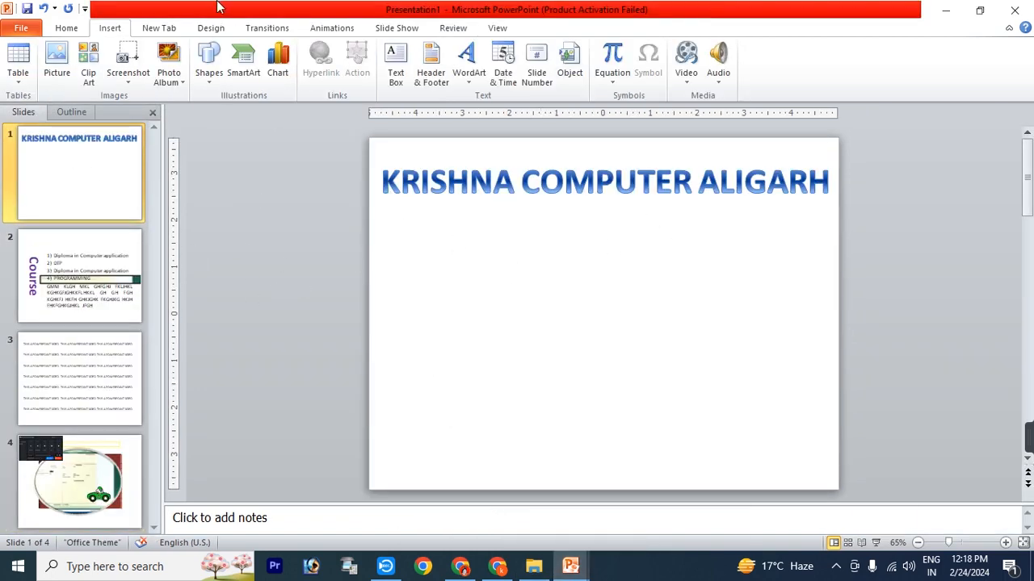
pyautogui.click(396, 71)
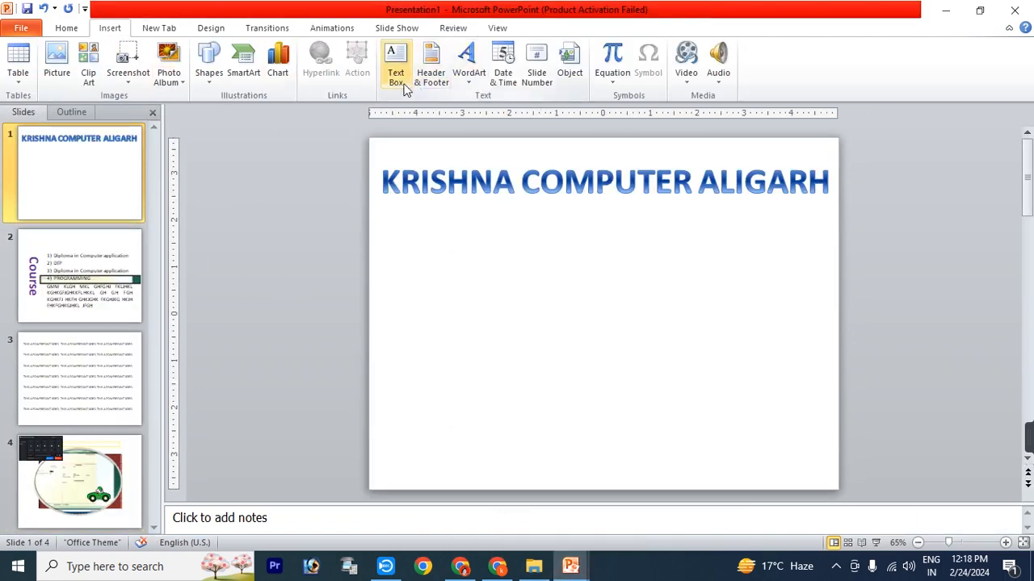
pyautogui.moveTo(413, 228)
pyautogui.mouseDown()
pyautogui.moveTo(553, 303)
pyautogui.moveTo(799, 305)
pyautogui.mouseUp()
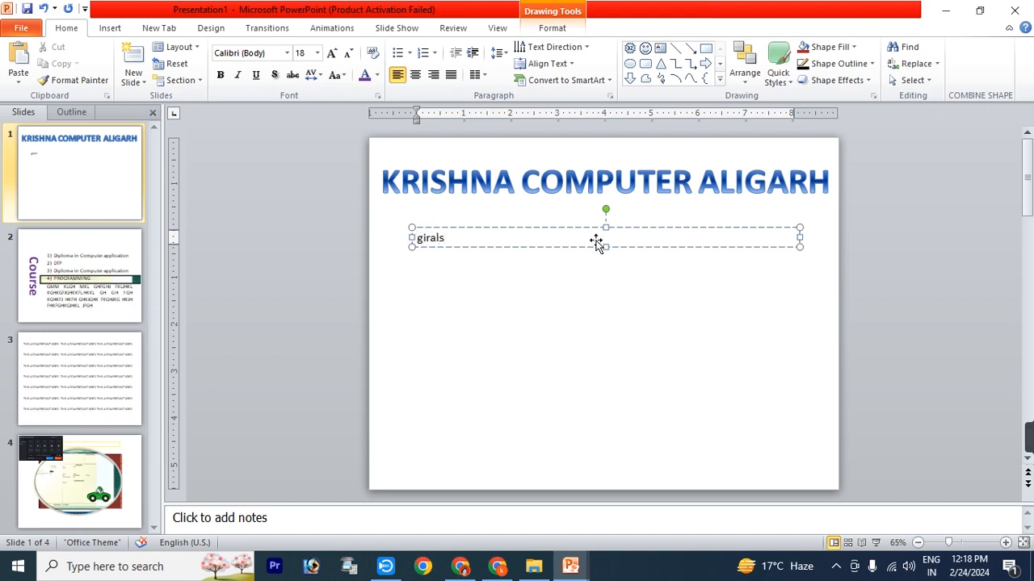
# Enlarge the "girals" text on slide 1 to 88 pt
pyautogui.click(570, 247)
pyautogui.click(331, 53)
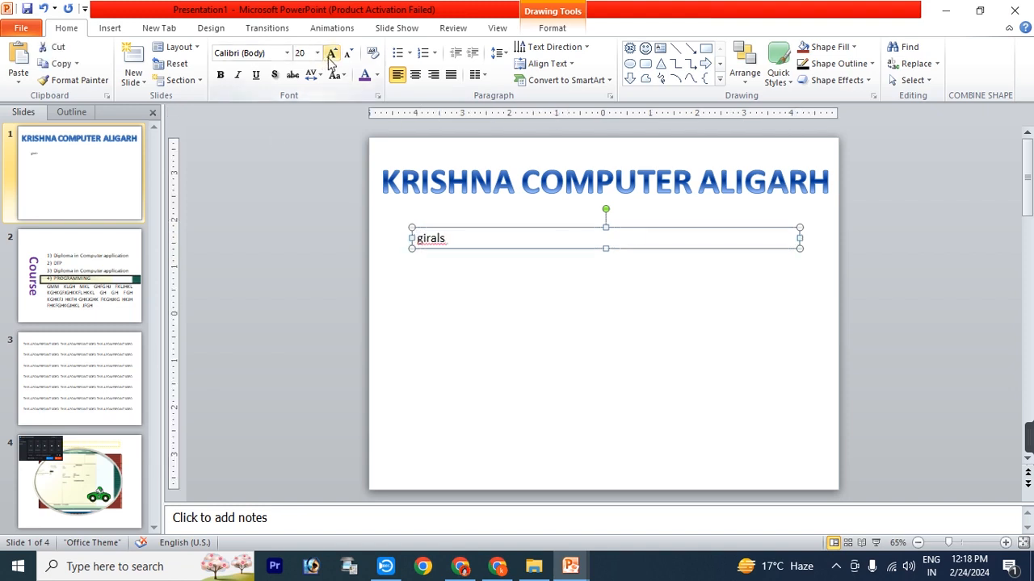
pyautogui.click(331, 53)
pyautogui.click(331, 53)
pyautogui.click(331, 53)
pyautogui.click(331, 53)
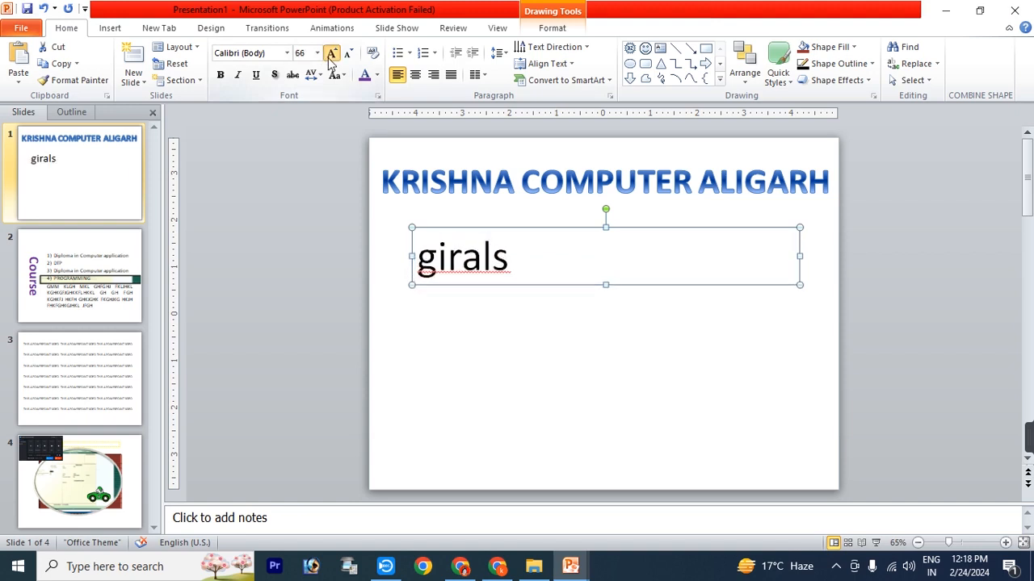
pyautogui.click(331, 54)
pyautogui.click(331, 54)
pyautogui.click(332, 53)
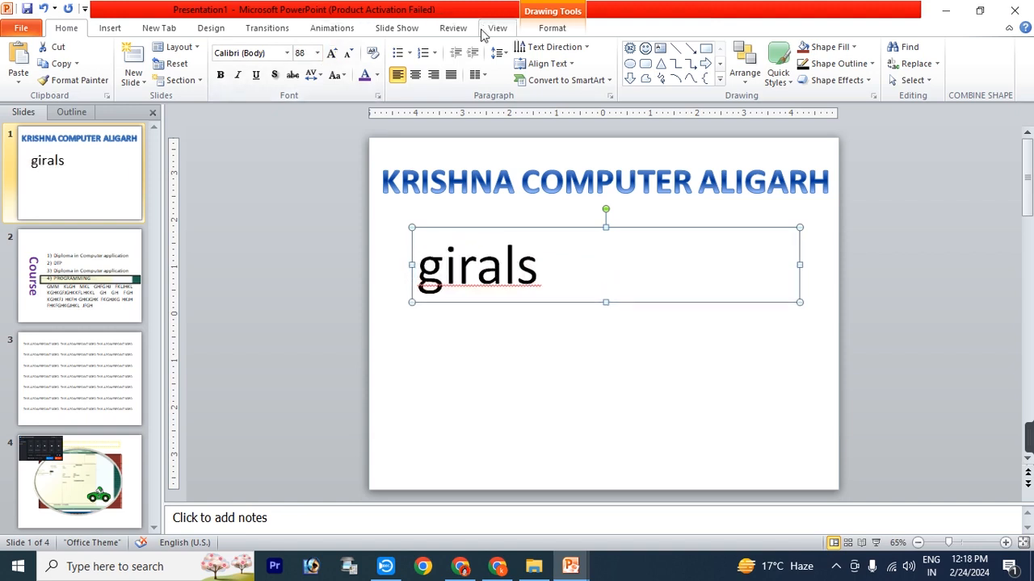
# Run the spelling check to change "girals" to "girls", end it at the following word and return to slide 1
pyautogui.click(453, 28)
pyautogui.click(24, 67)
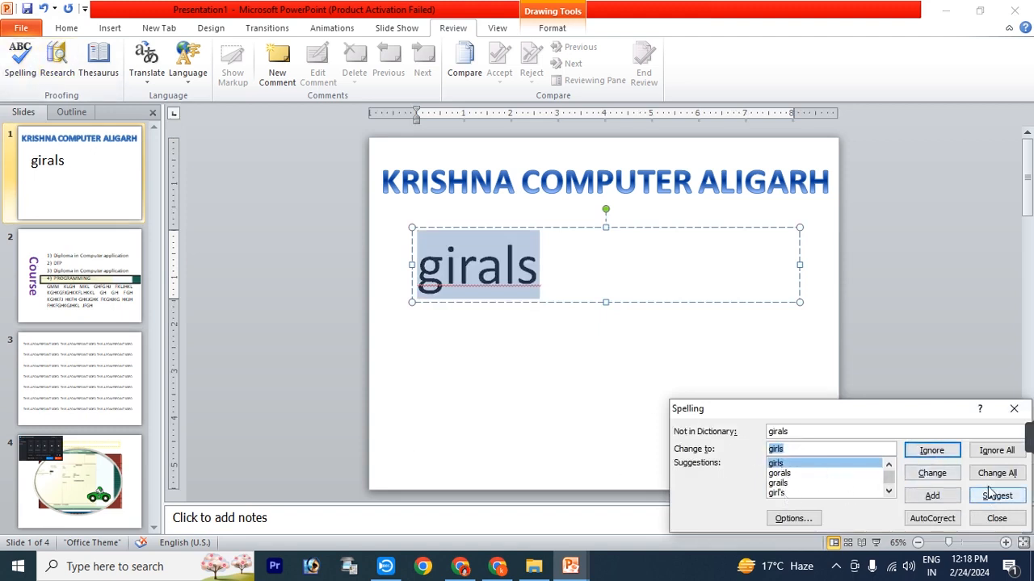
pyautogui.click(932, 473)
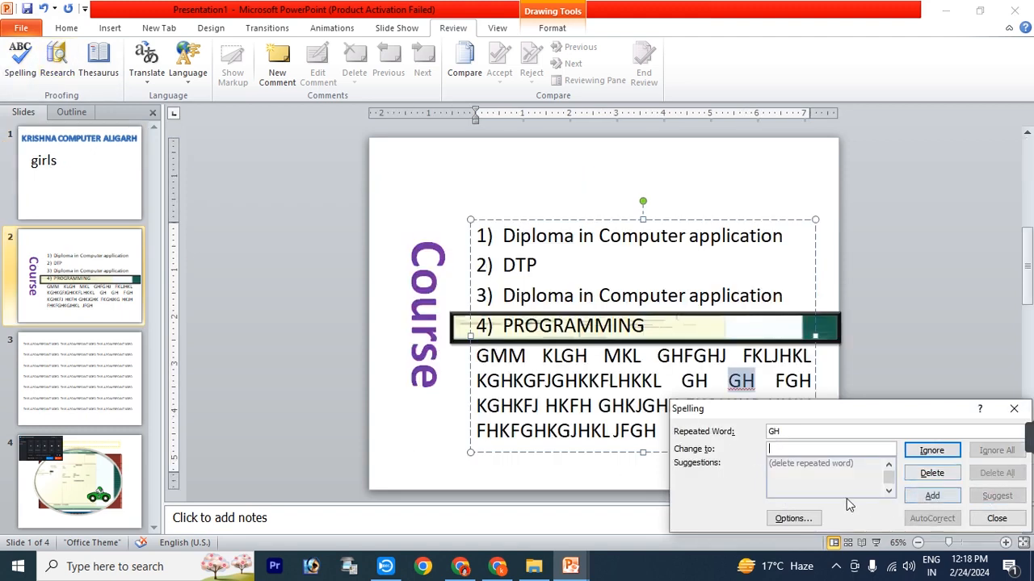
pyautogui.click(996, 519)
pyautogui.click(92, 177)
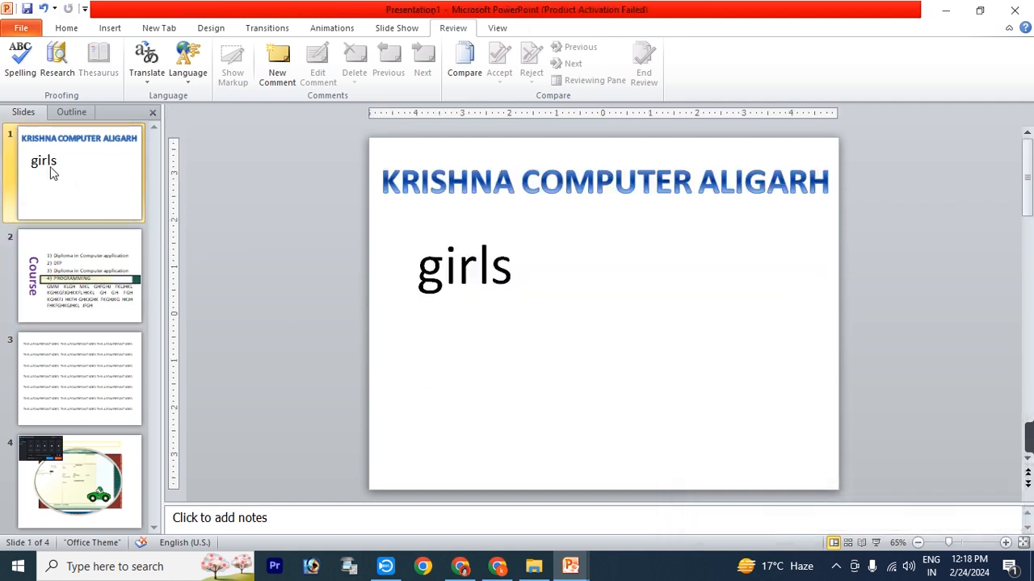
# Select the word "girls", look at it in the Research pane and close the pane
pyautogui.click(55, 63)
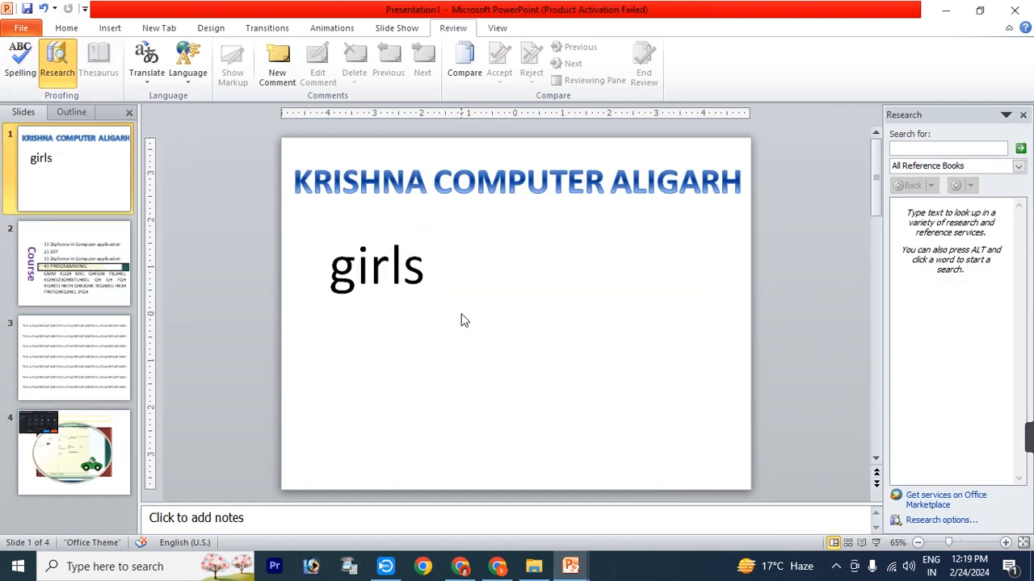
pyautogui.click(428, 272)
pyautogui.moveTo(428, 272); pyautogui.dragTo(341, 267)
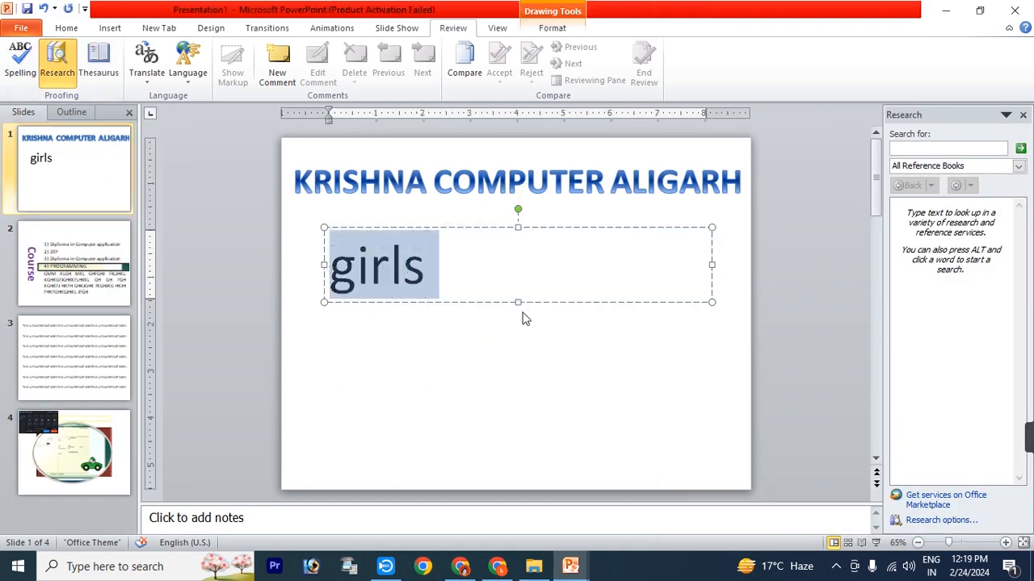
pyautogui.click(1022, 114)
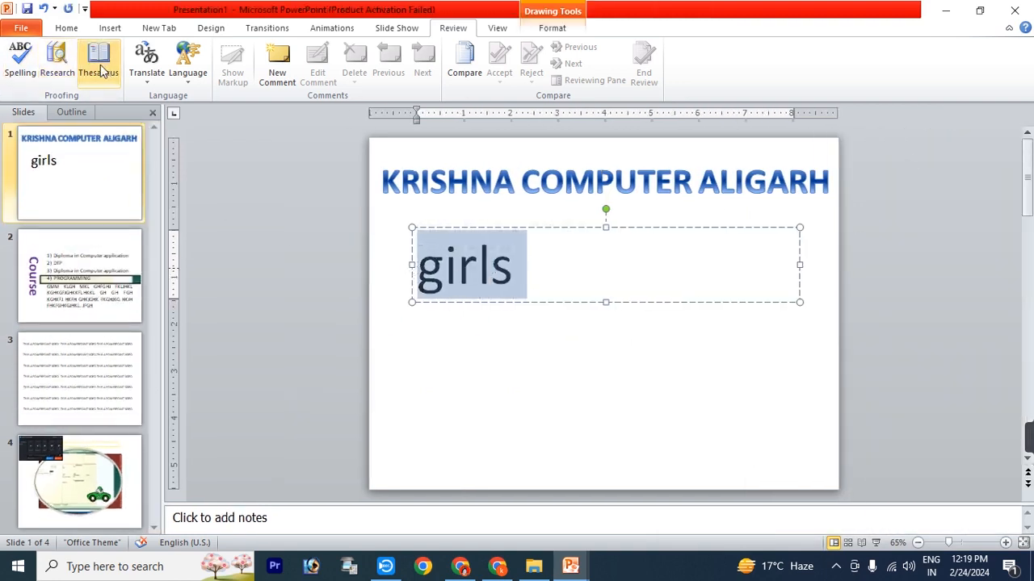
pyautogui.click(57, 58)
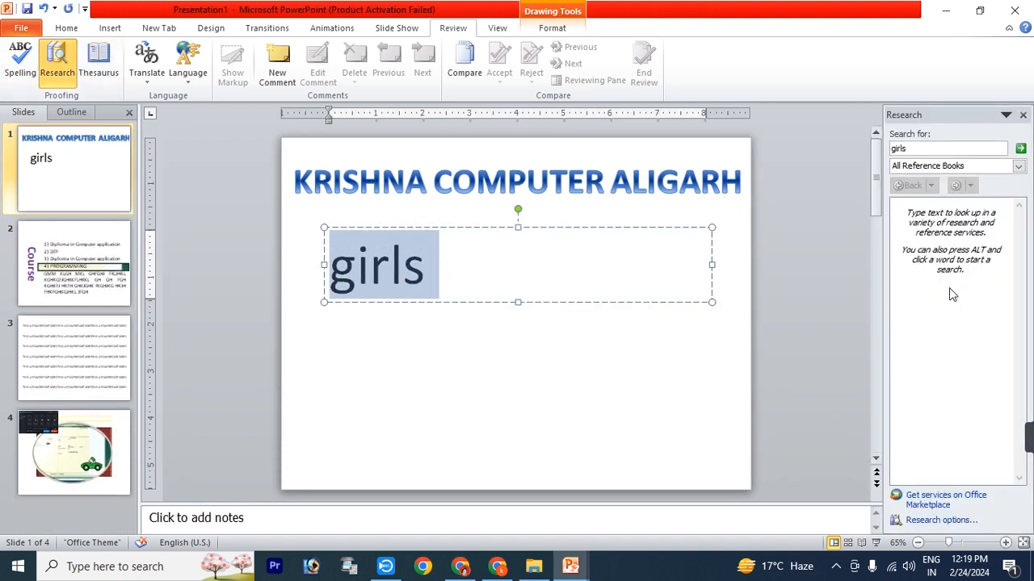
pyautogui.click(1023, 114)
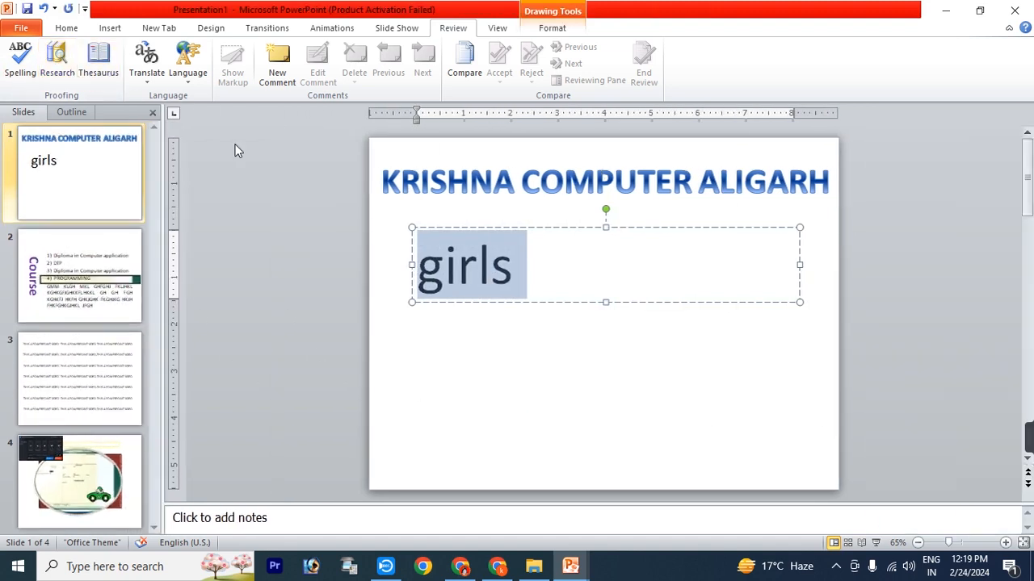
# Look up "girls" in the thesaurus and replace it with "children"
pyautogui.click(98, 64)
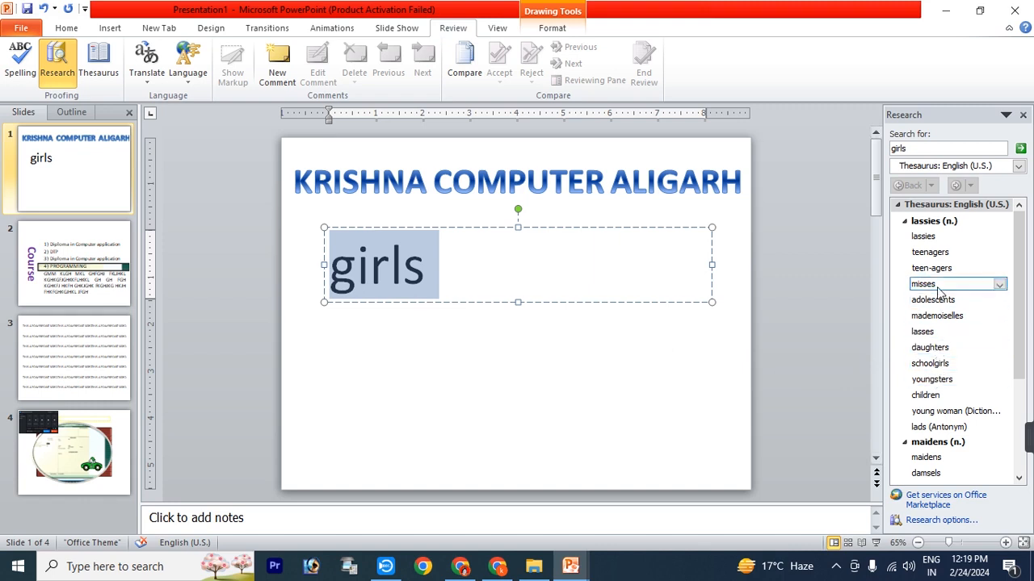
pyautogui.click(999, 395)
pyautogui.click(965, 411)
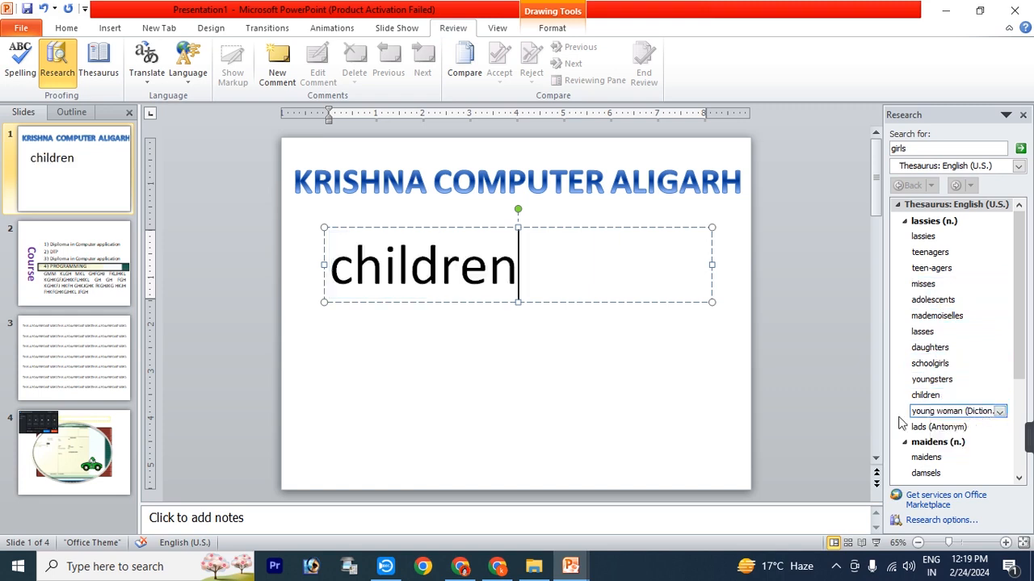
pyautogui.click(597, 354)
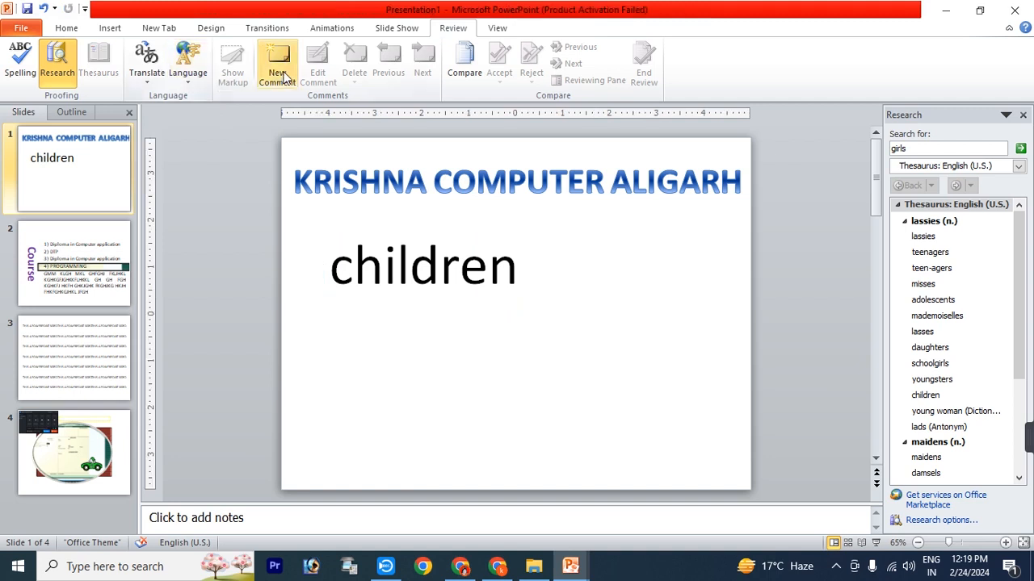
# Attach the comment "this is my baby" to the "children" text box
pyautogui.click(360, 270)
pyautogui.click(405, 228)
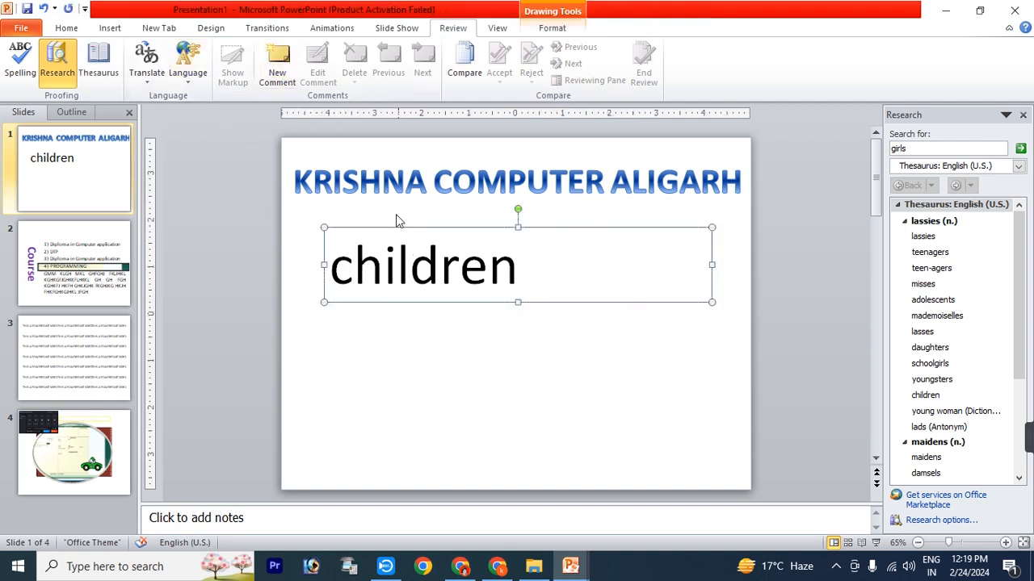
pyautogui.click(277, 63)
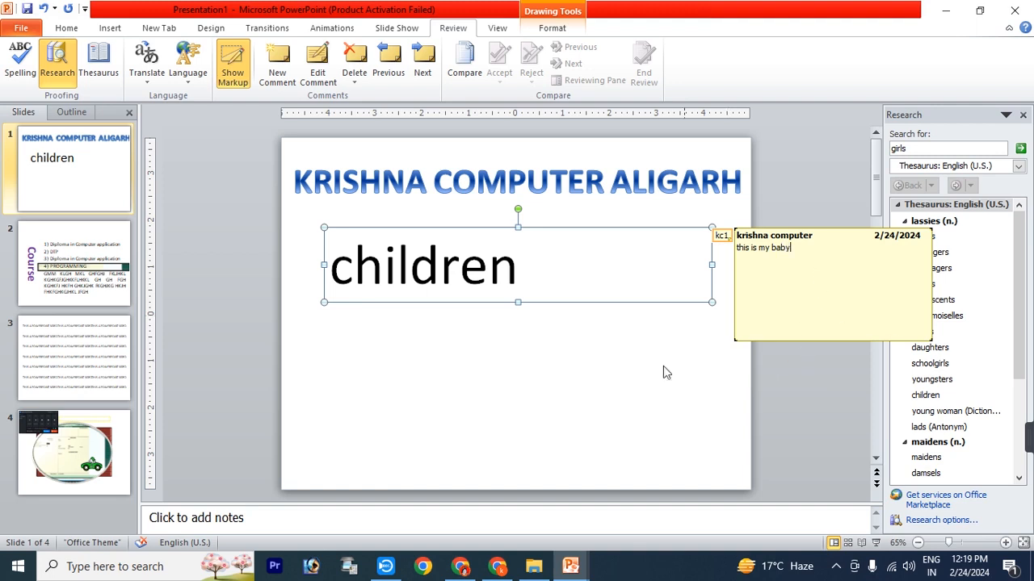
pyautogui.click(458, 370)
pyautogui.click(466, 291)
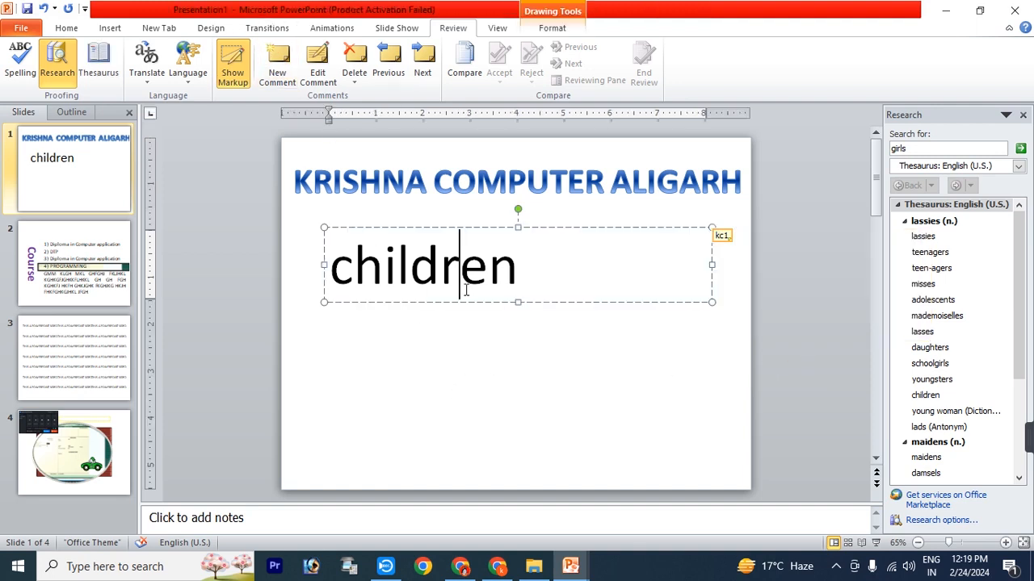
pyautogui.click(470, 302)
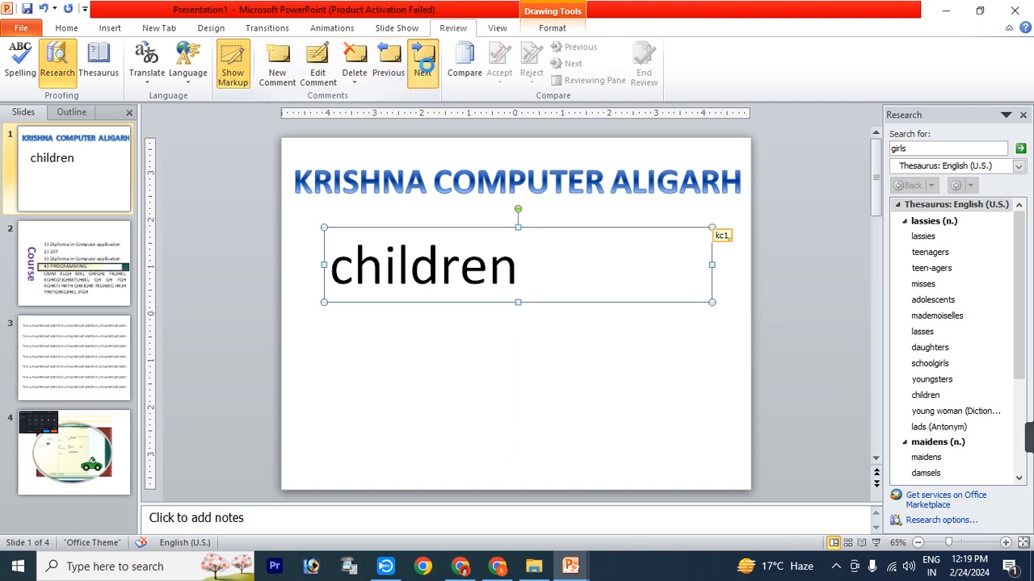
# Show the comment on the "children" text box and delete it
pyautogui.click(424, 64)
pyautogui.click(482, 323)
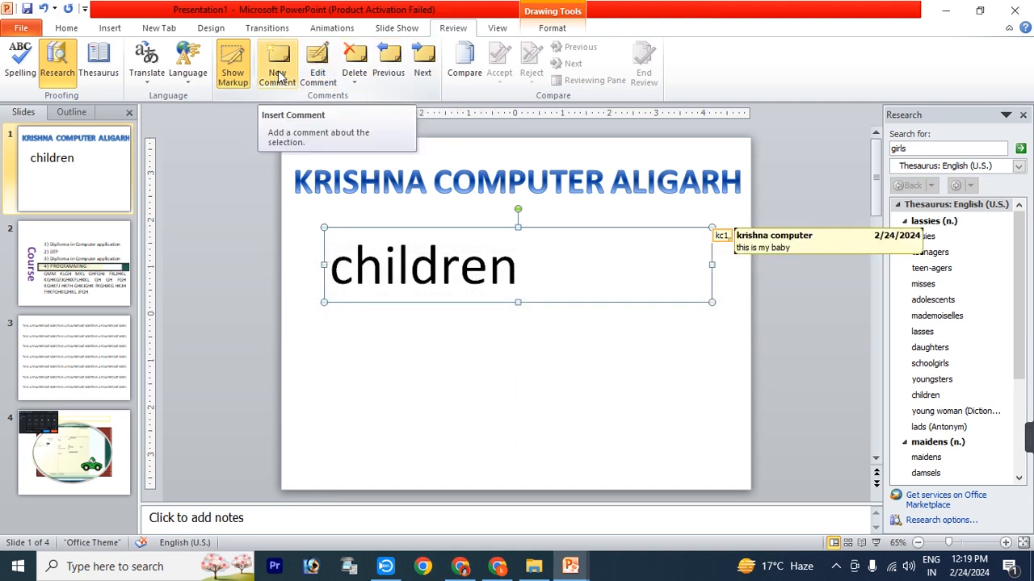
pyautogui.click(356, 62)
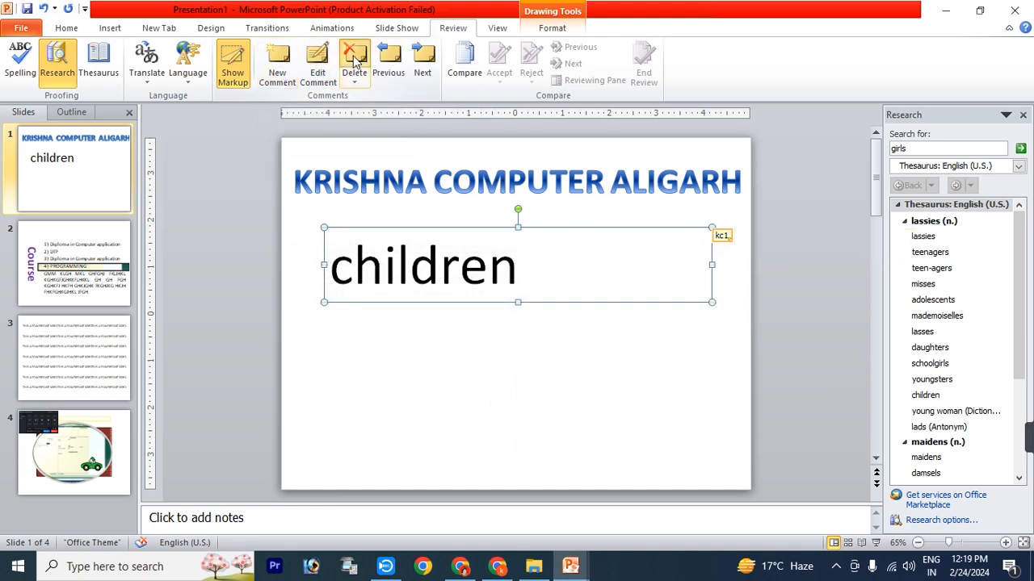
pyautogui.click(434, 373)
# Show the presentation in Slide Sorter view and close the Research pane
pyautogui.click(503, 30)
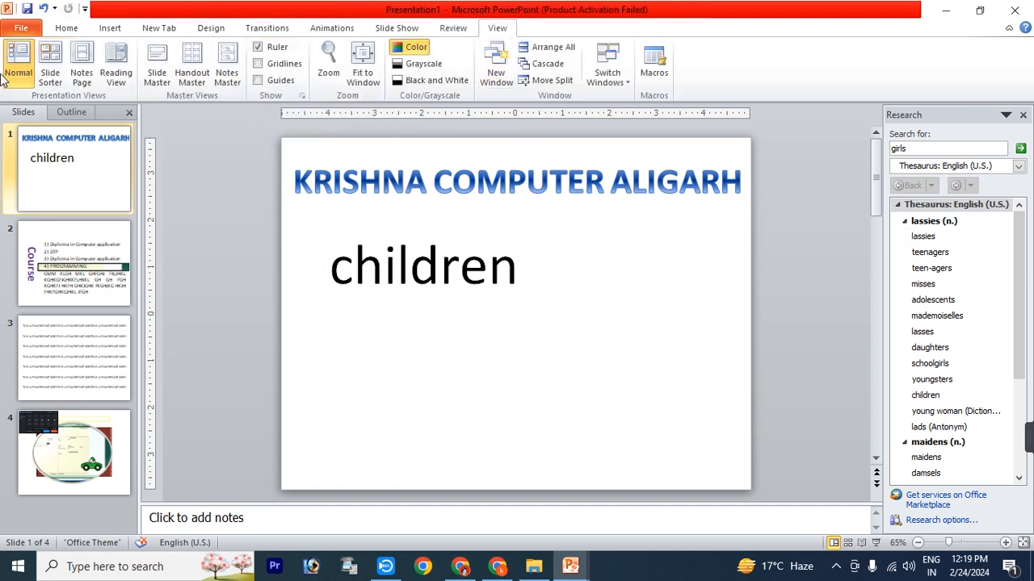
pyautogui.click(50, 74)
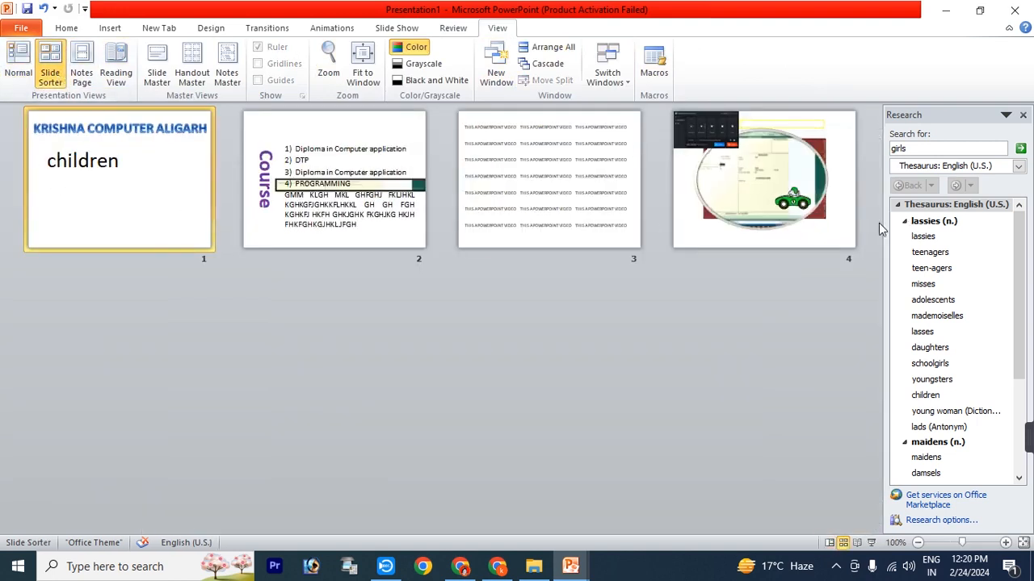
pyautogui.click(1022, 114)
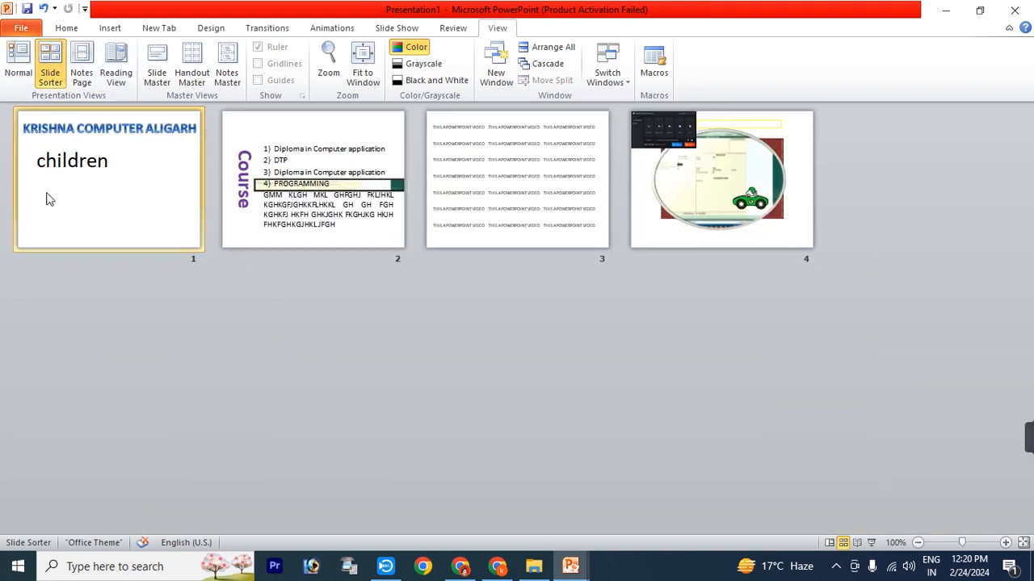
# Open the Notes Page view of slide 1 and go through the slides in Reading view until it ends
pyautogui.click(81, 74)
pyautogui.click(473, 347)
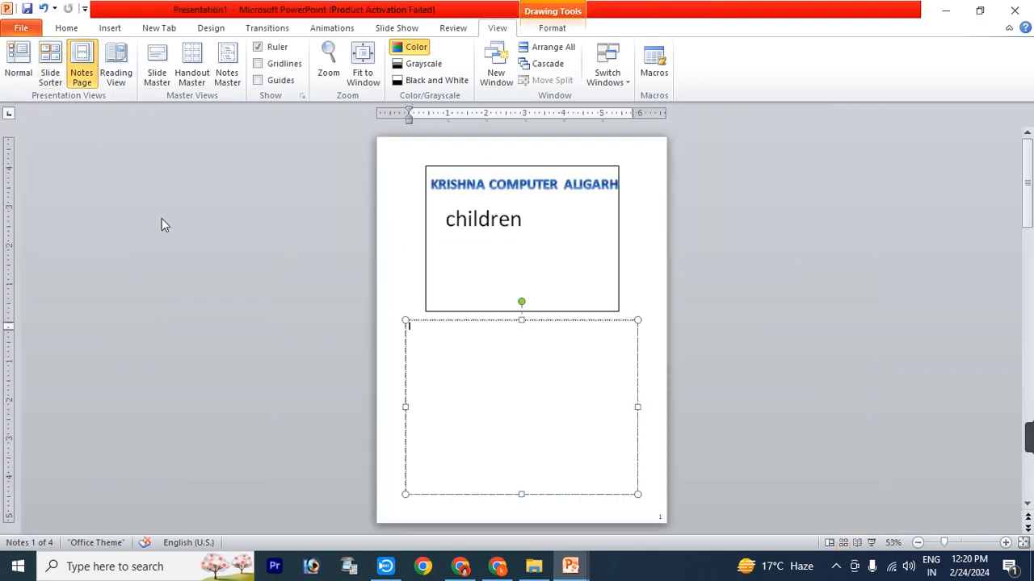
pyautogui.click(115, 75)
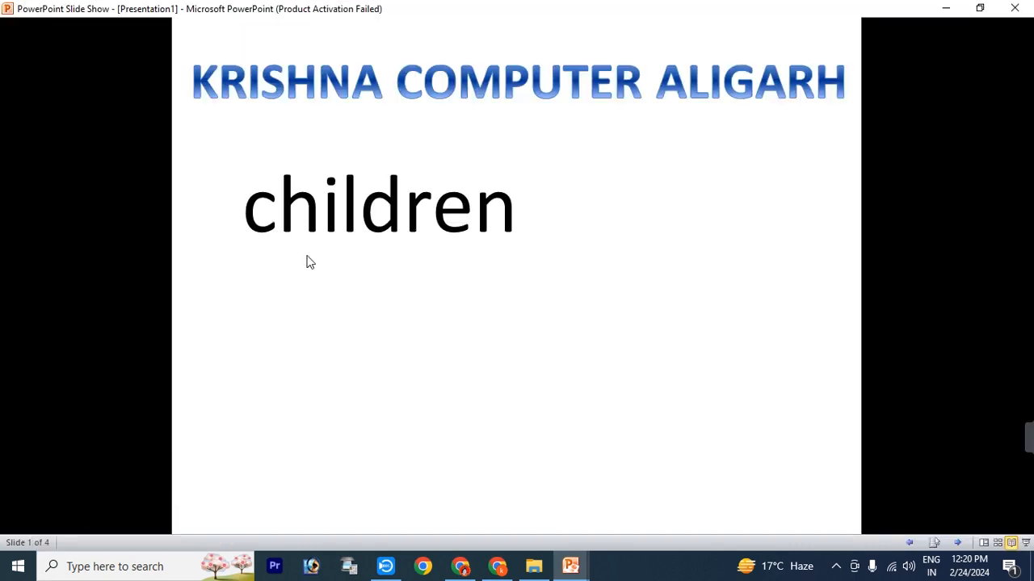
pyautogui.click(729, 348)
pyautogui.click(884, 322)
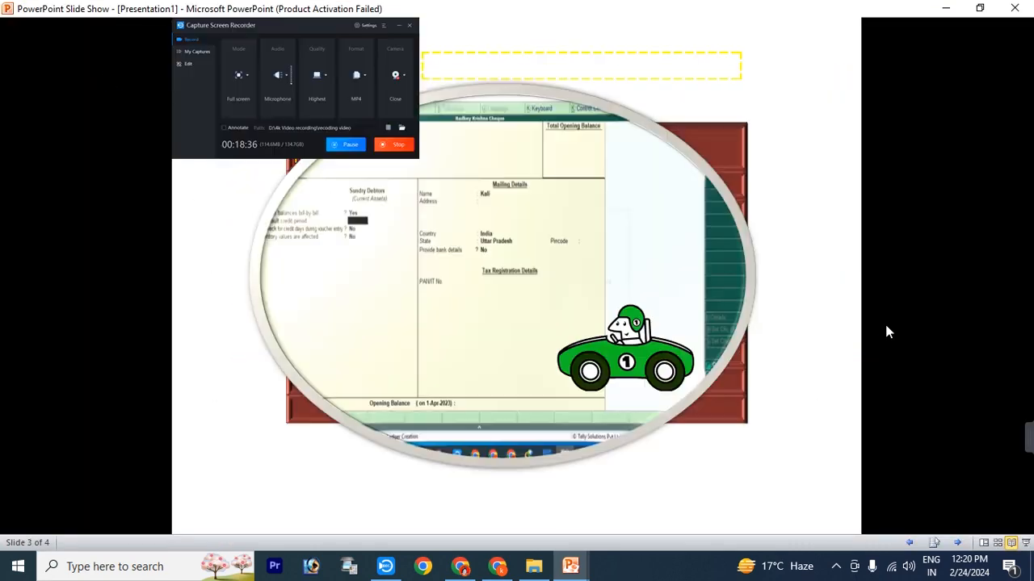
pyautogui.click(886, 331)
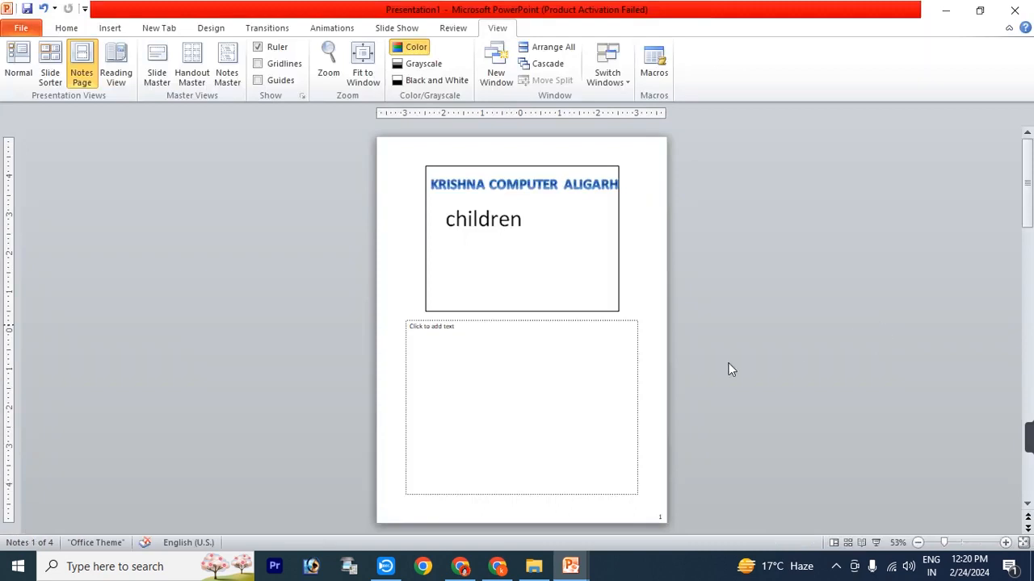
# Open the Slide Master and fill the top master's title placeholder with dark red
pyautogui.click(157, 66)
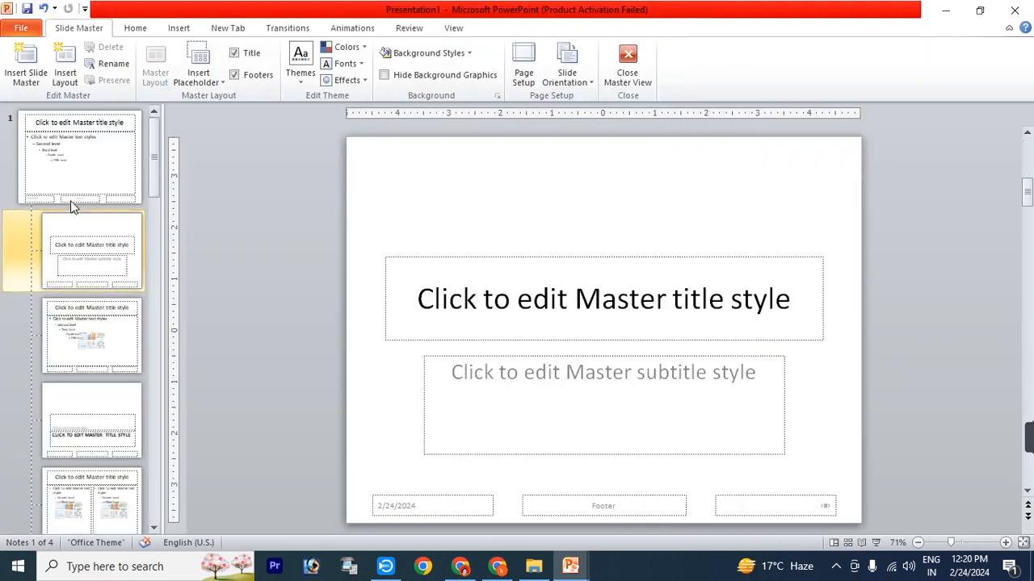
pyautogui.click(79, 162)
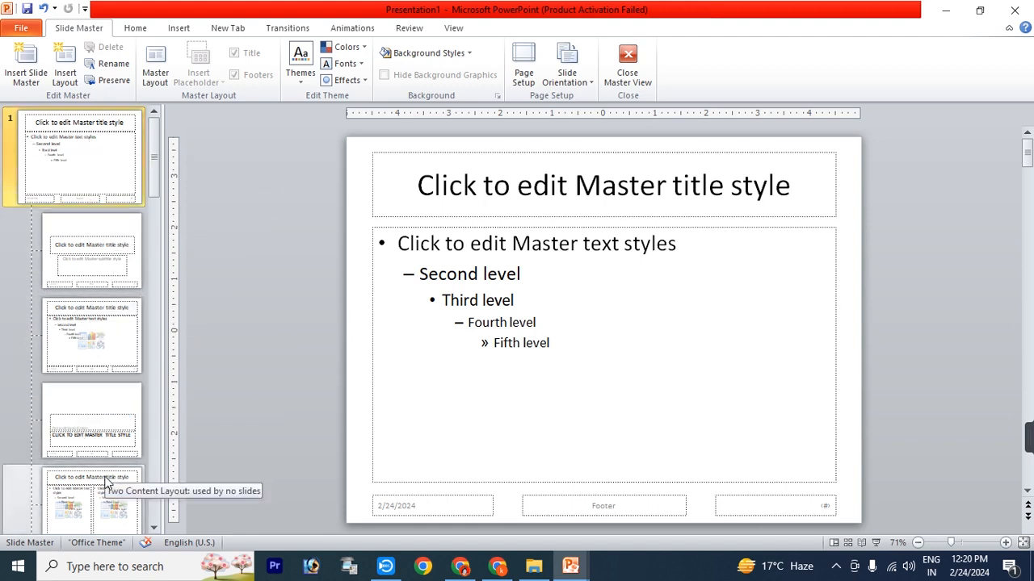
pyautogui.click(494, 159)
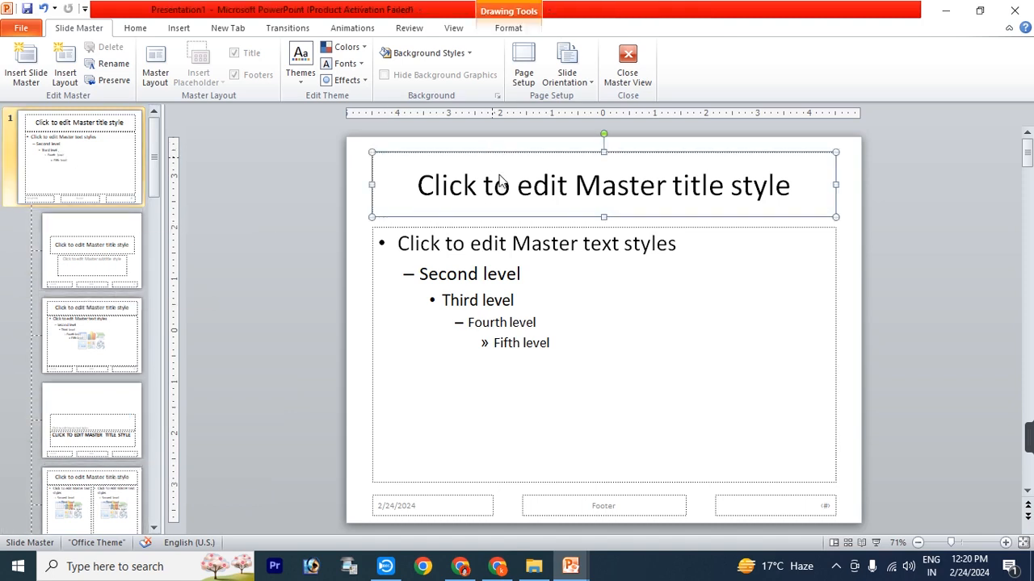
pyautogui.click(498, 28)
pyautogui.click(511, 47)
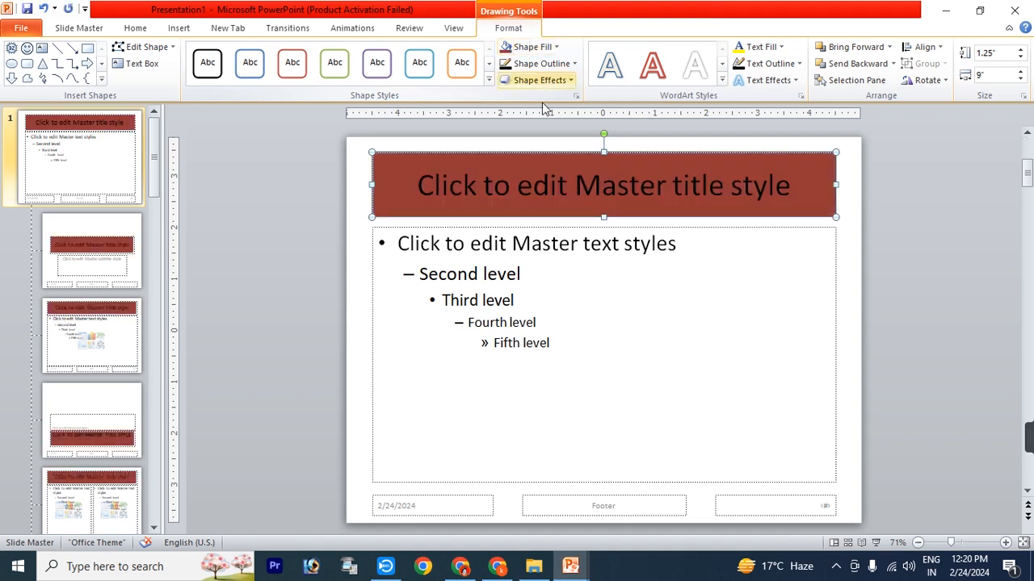
# Fill the master's body text placeholder with the standard light green
pyautogui.click(532, 231)
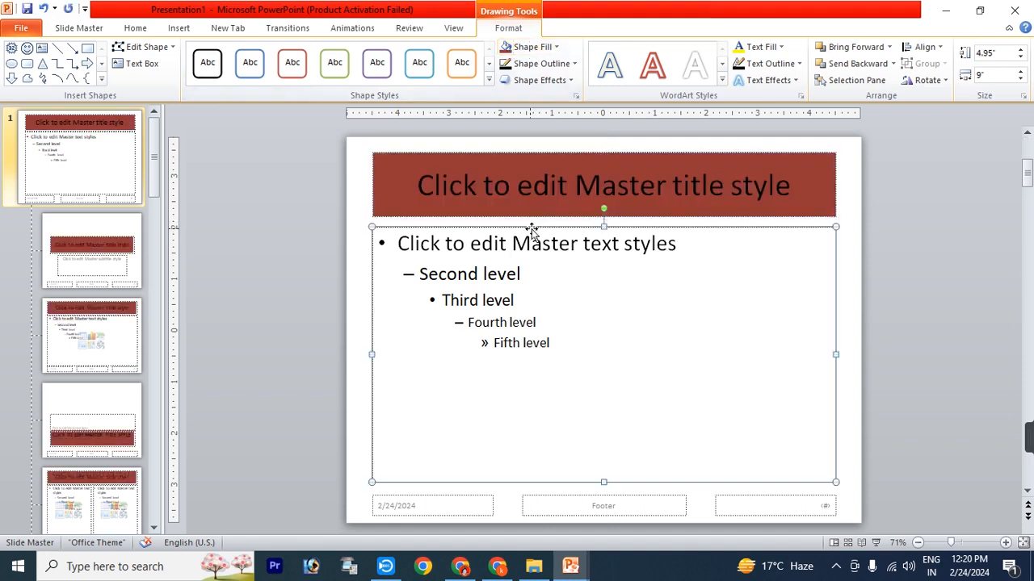
pyautogui.click(536, 47)
pyautogui.click(556, 156)
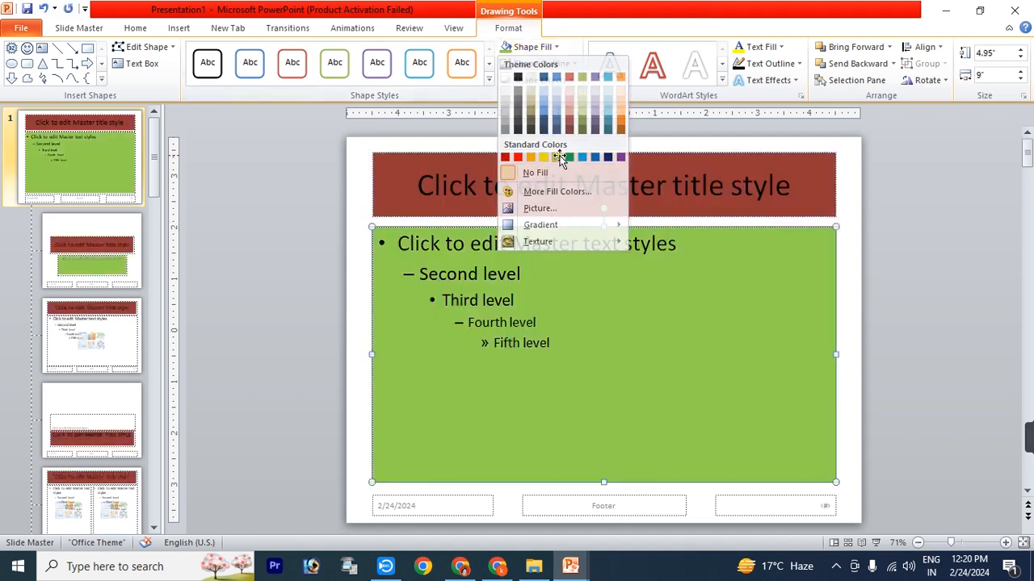